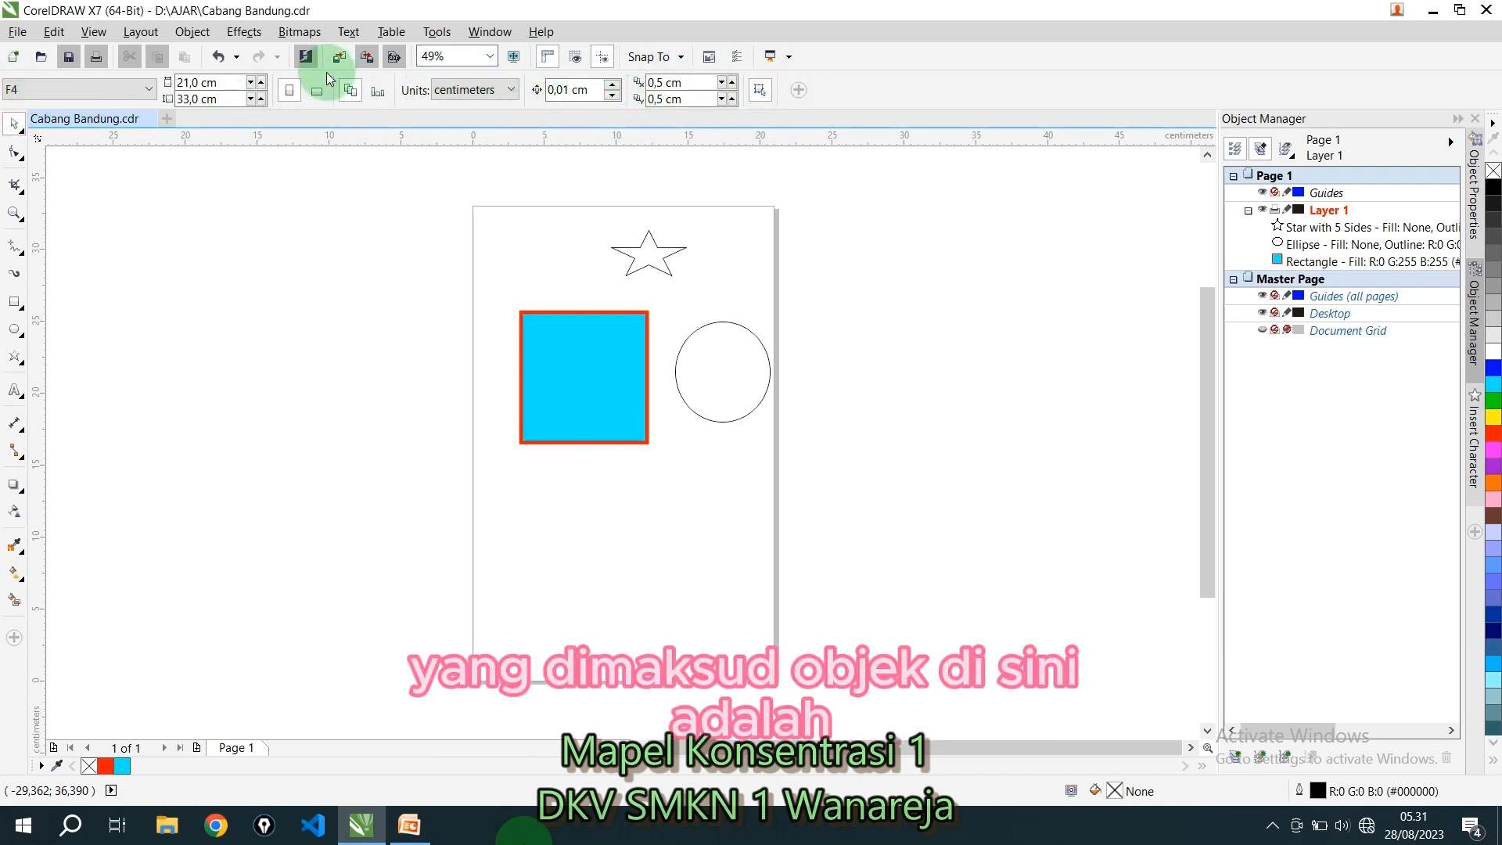
Select the cyan rectangle, the circle and the star in turn to compare the properties offered for each object
click(529, 352)
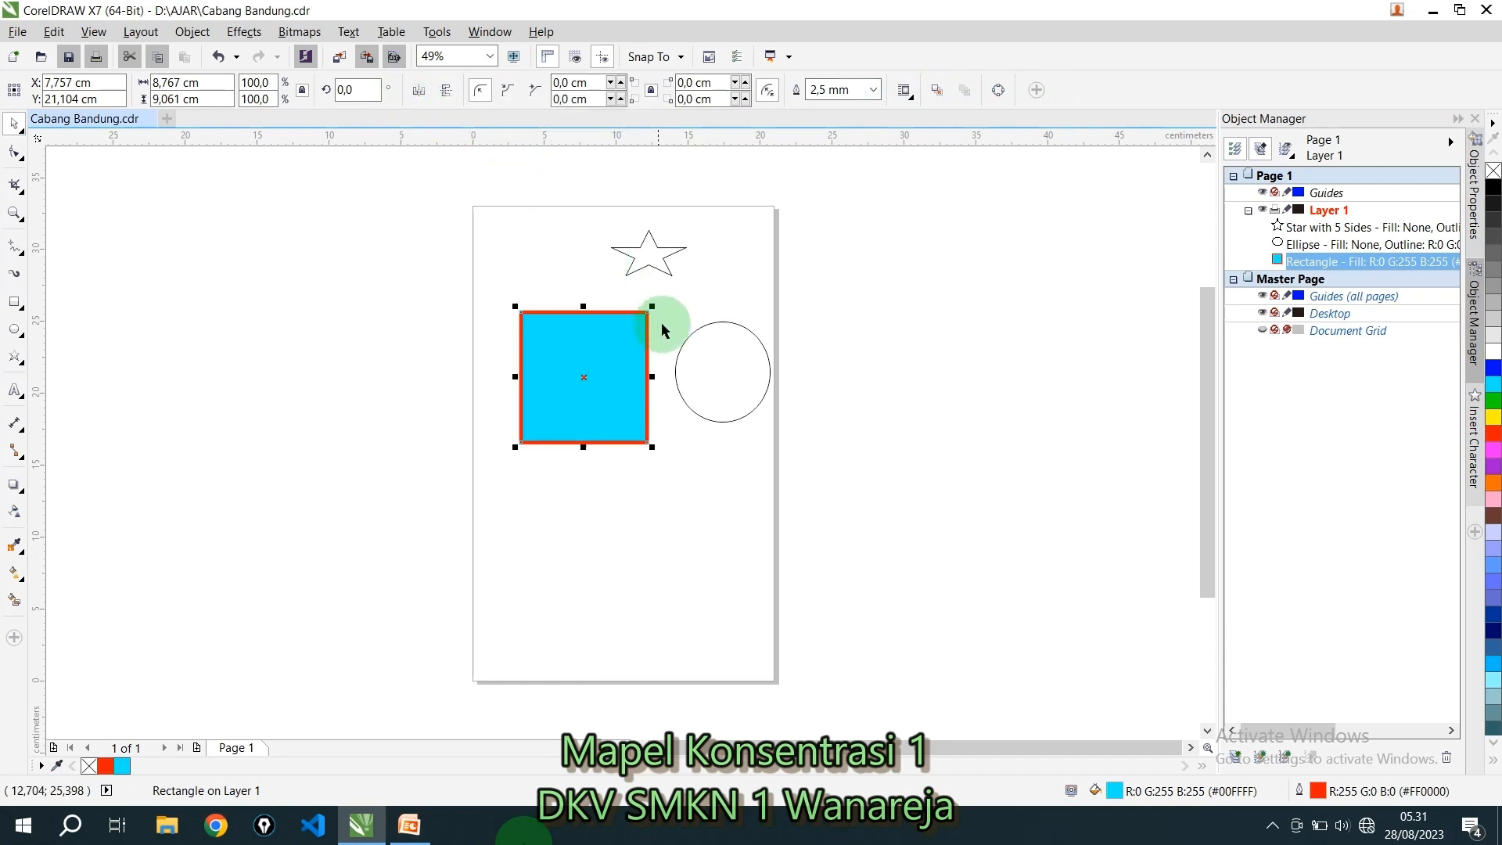
click(691, 365)
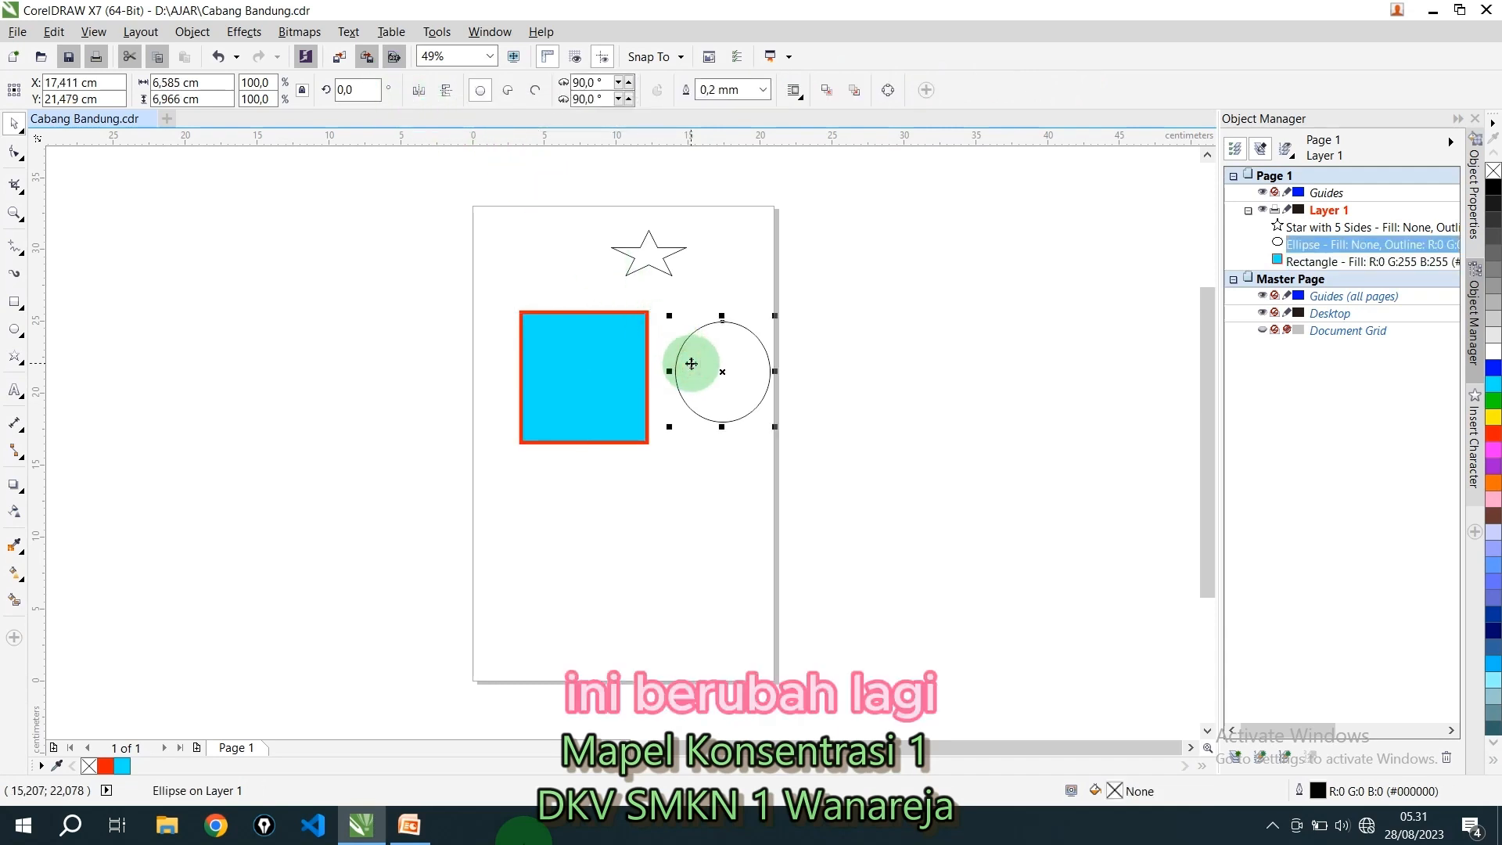
click(649, 255)
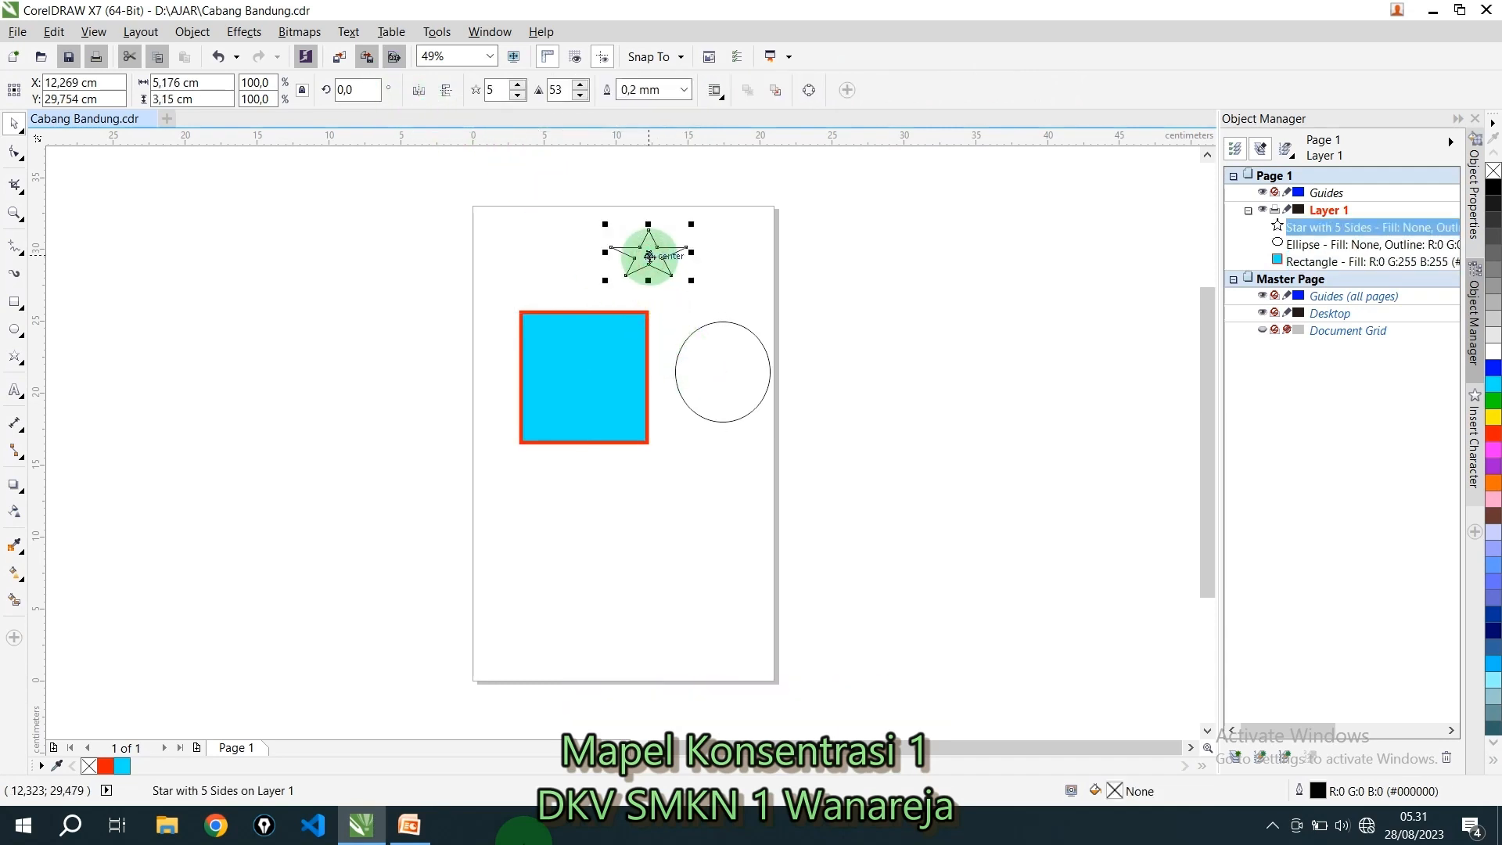
click(709, 366)
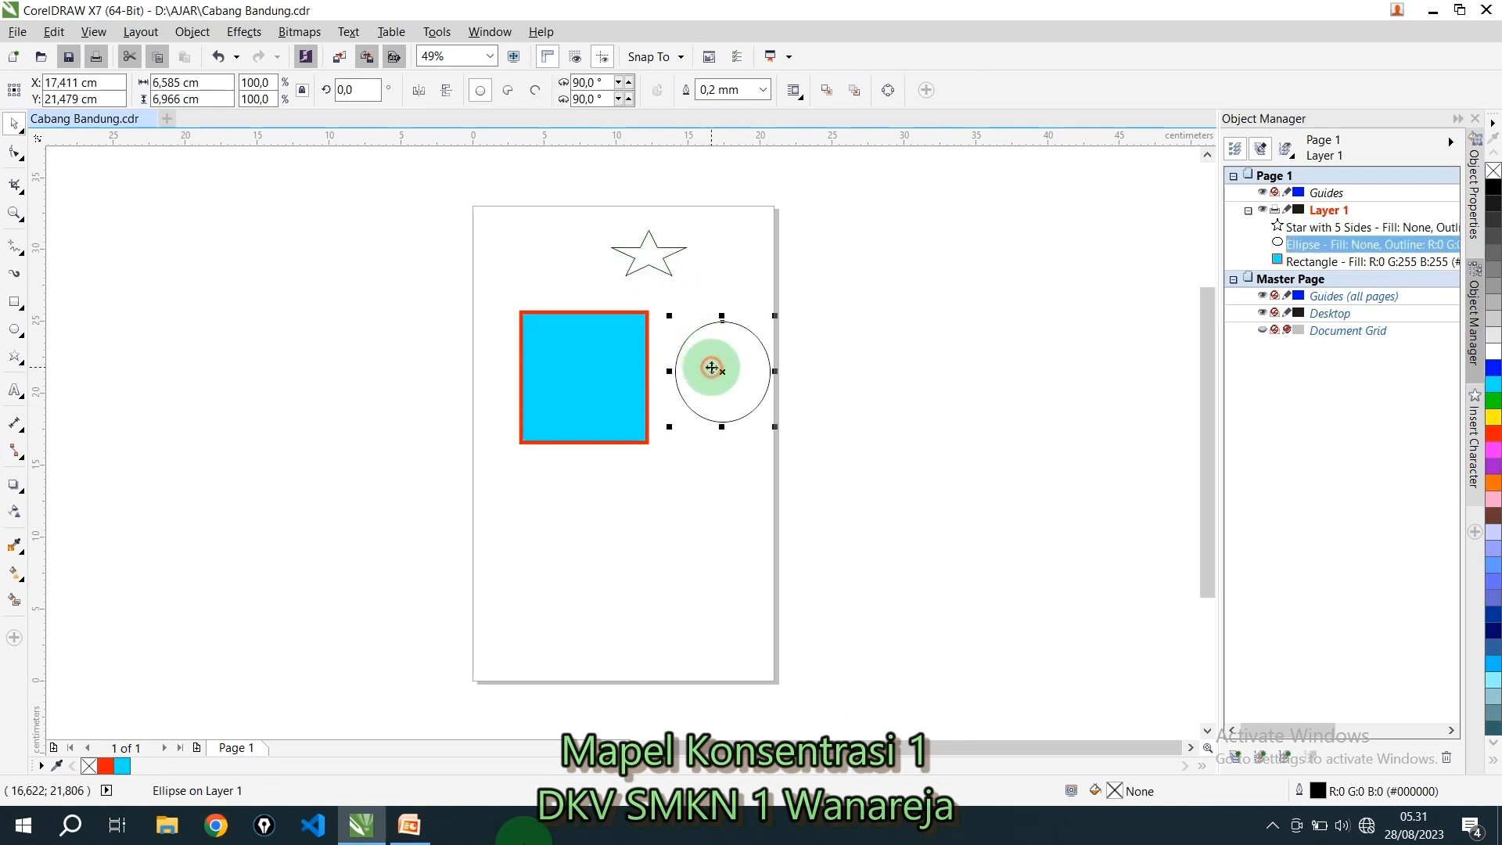
click(652, 261)
click(615, 351)
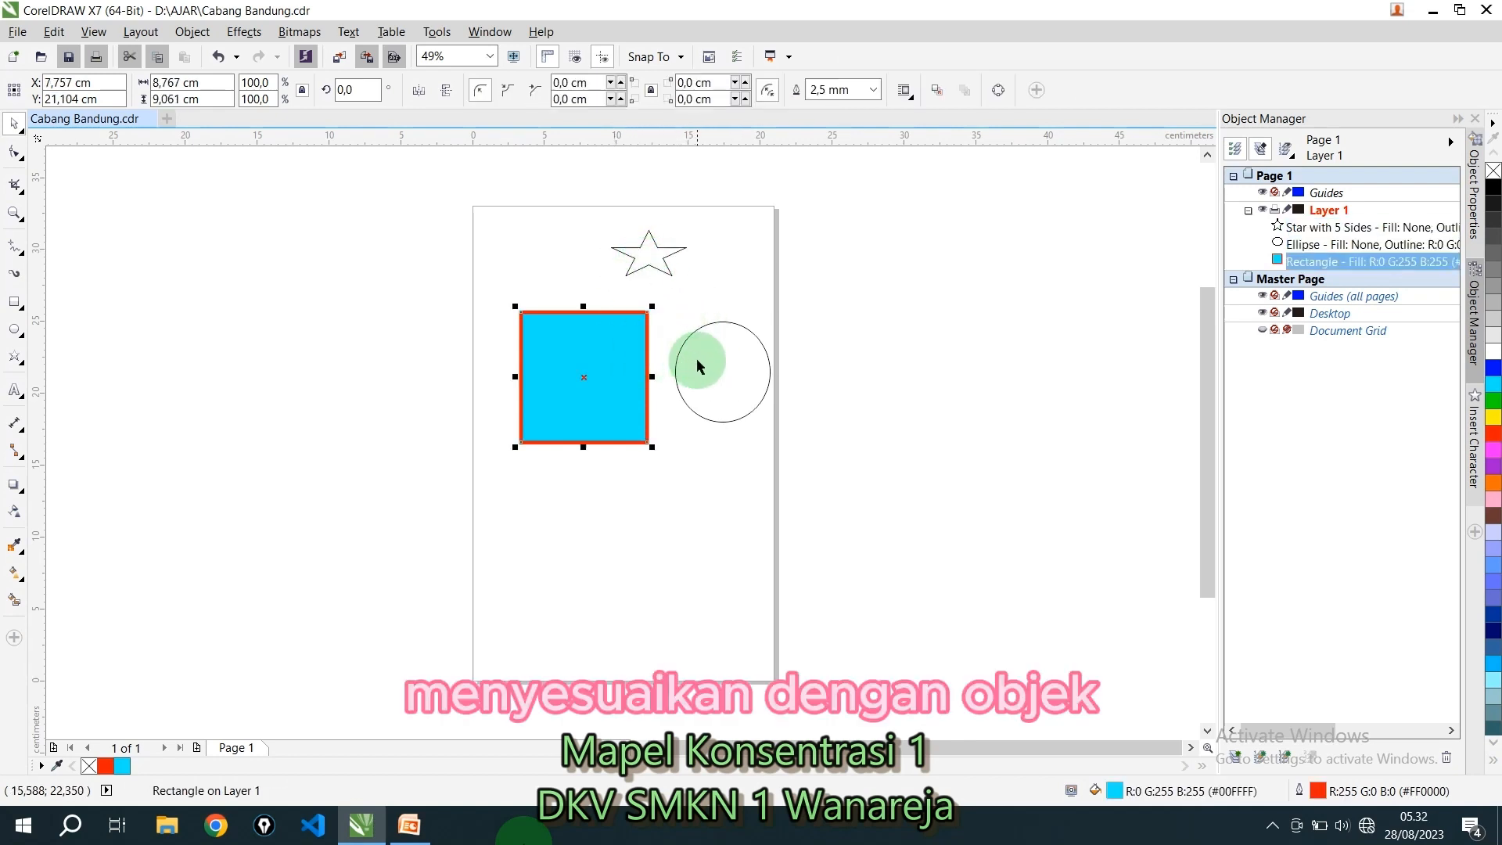
click(694, 356)
click(674, 274)
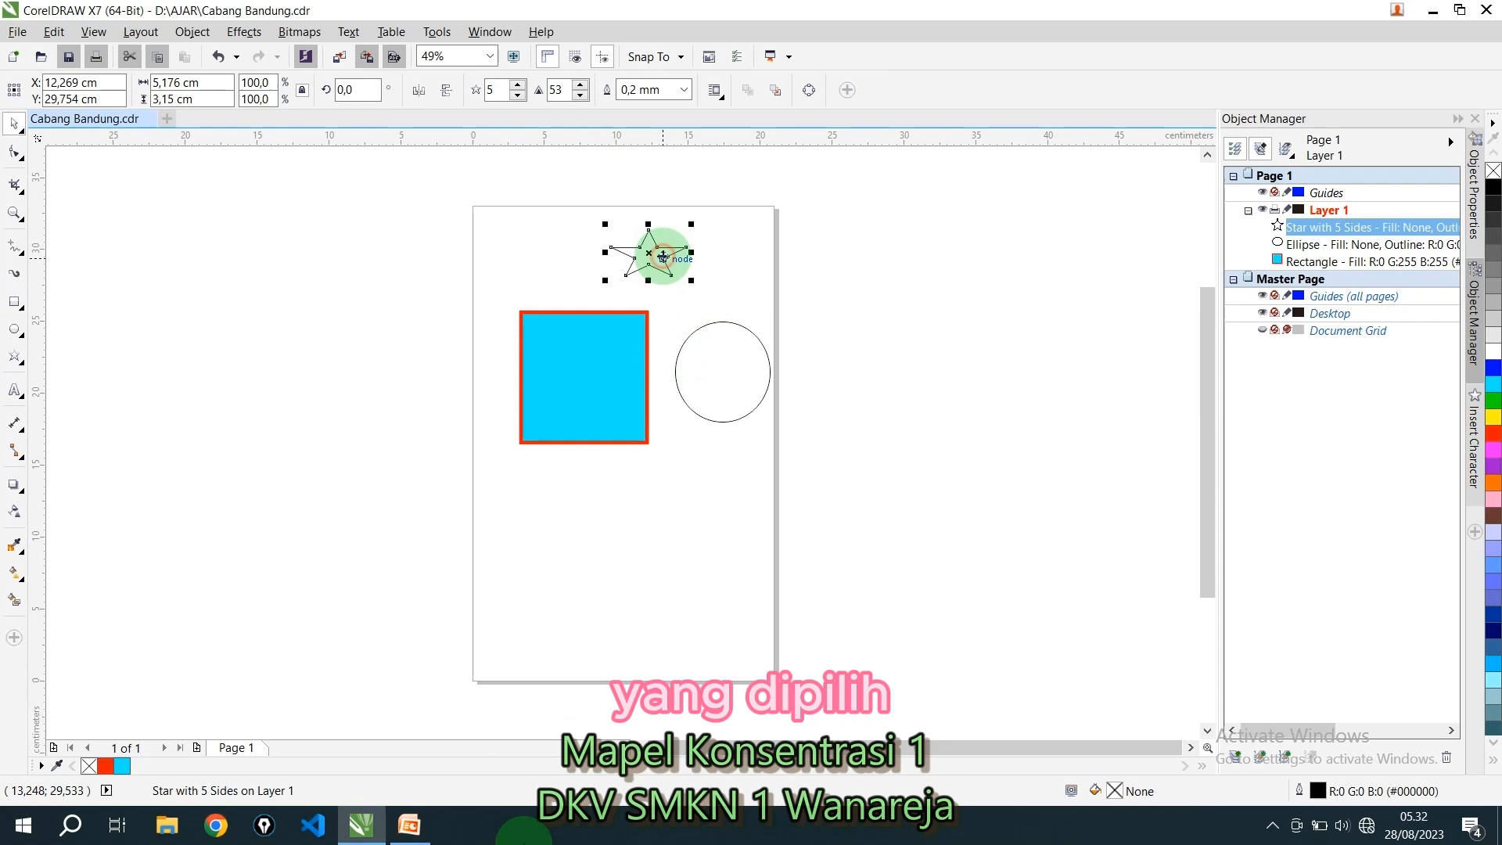
click(609, 346)
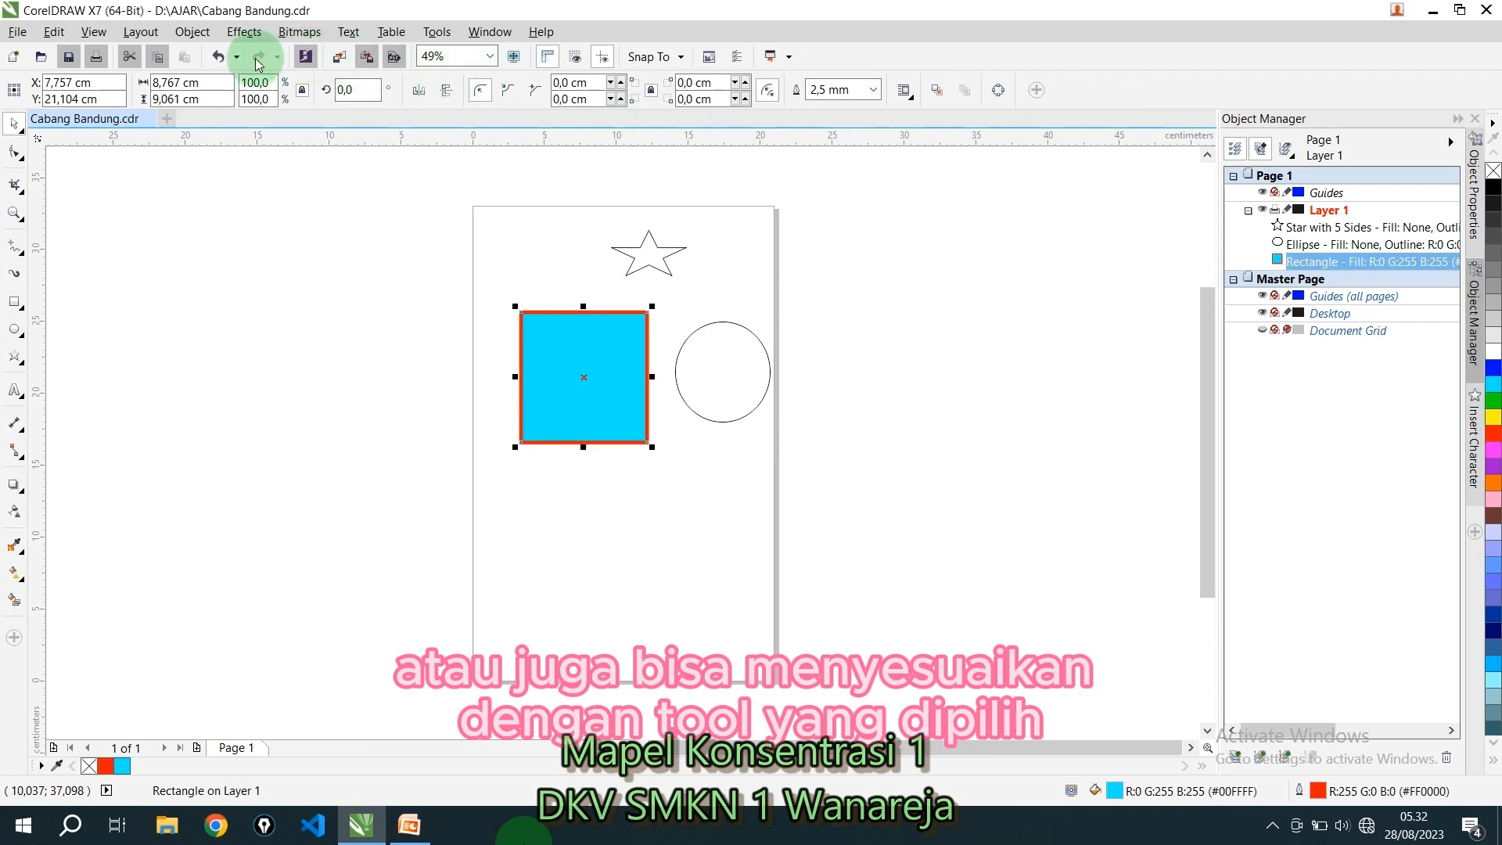
Activate the Shape, Crop, Zoom, Freehand and Artistic Media tools in turn to examine each one's settings
click(15, 156)
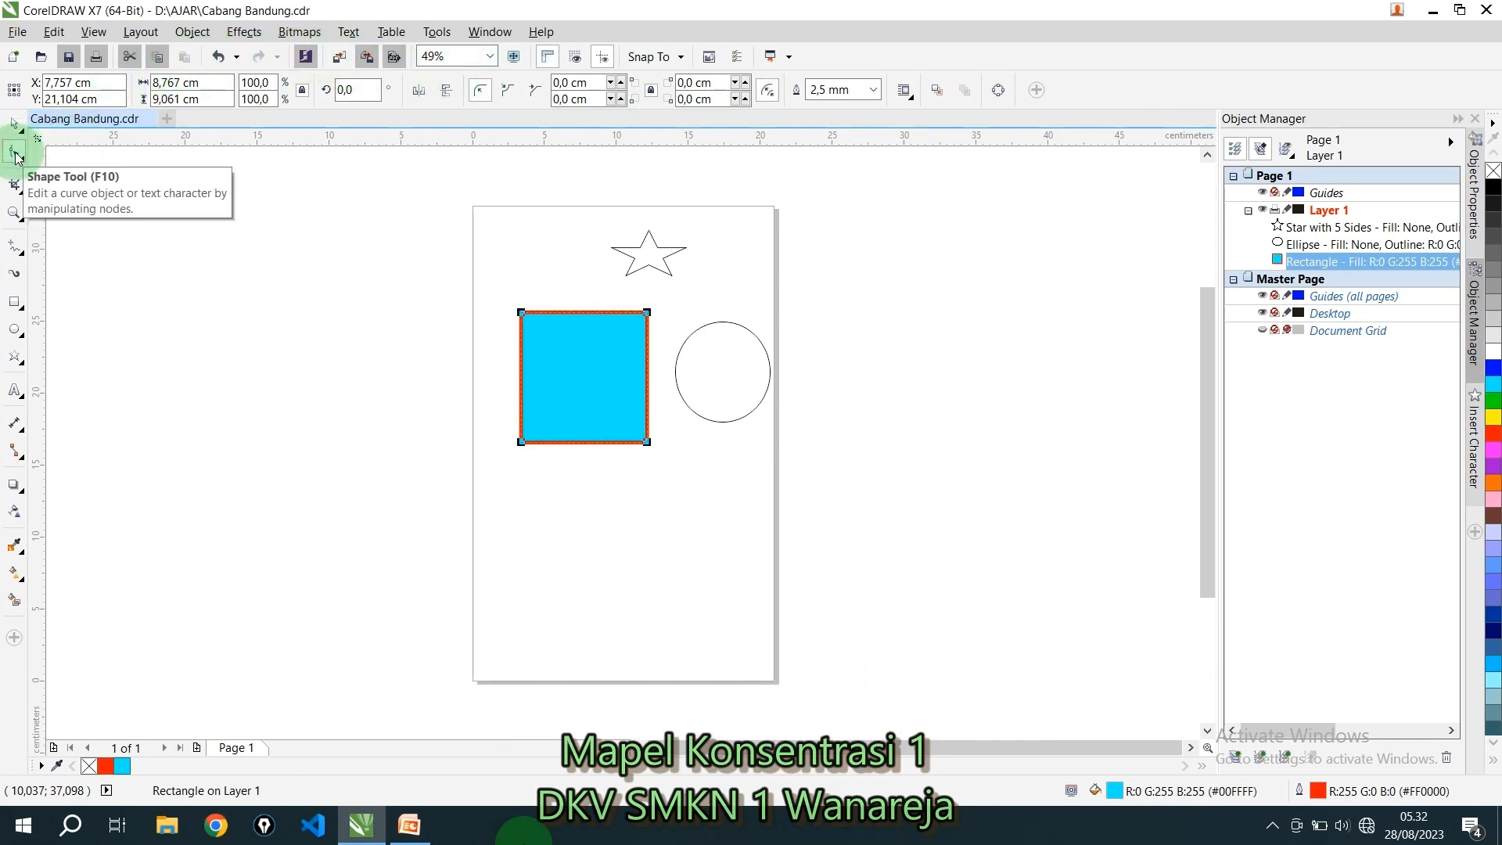
click(13, 185)
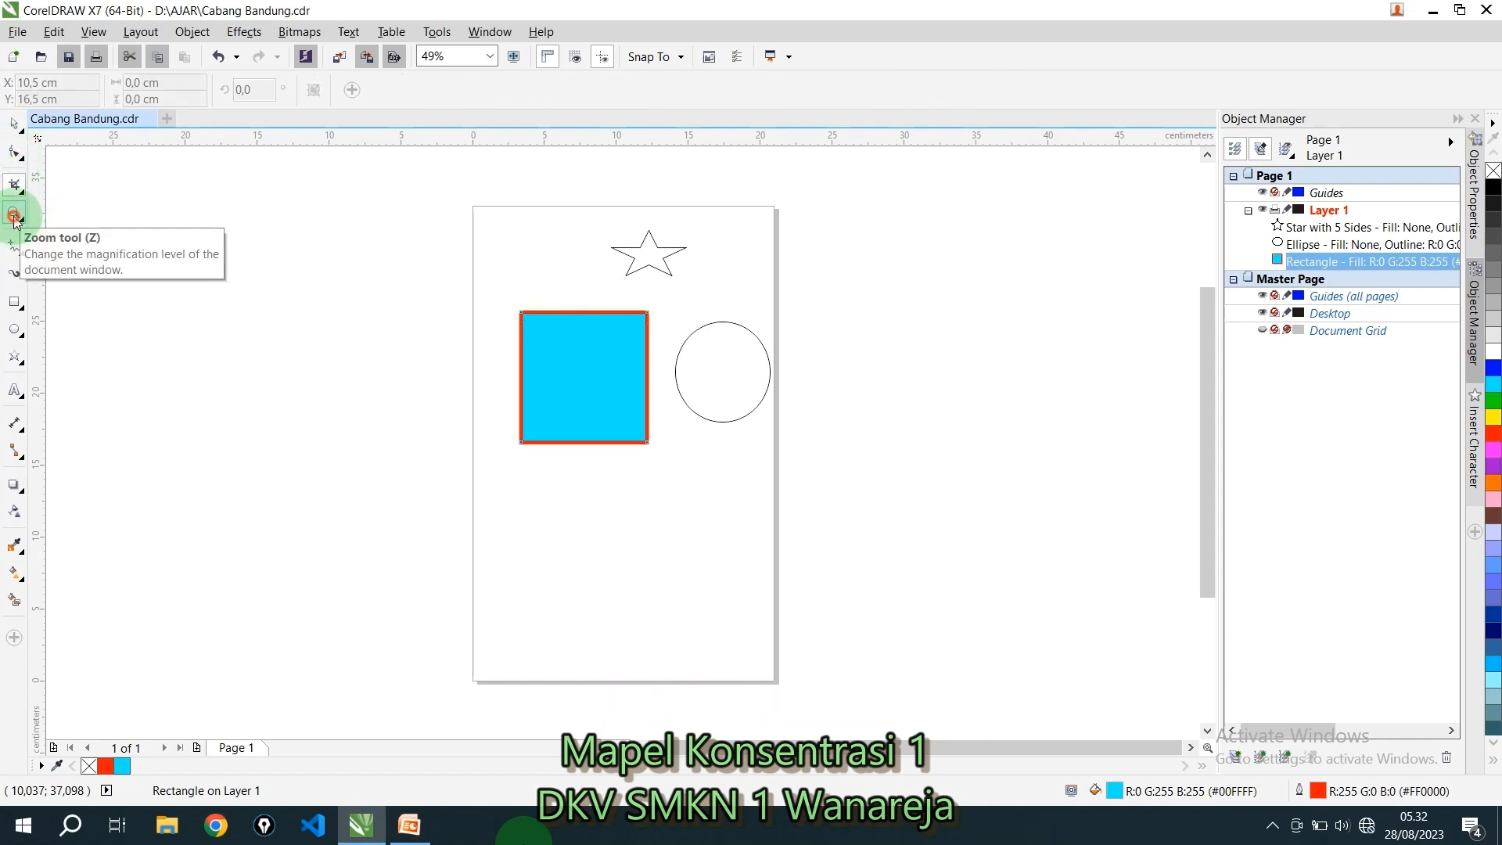
click(14, 217)
click(15, 246)
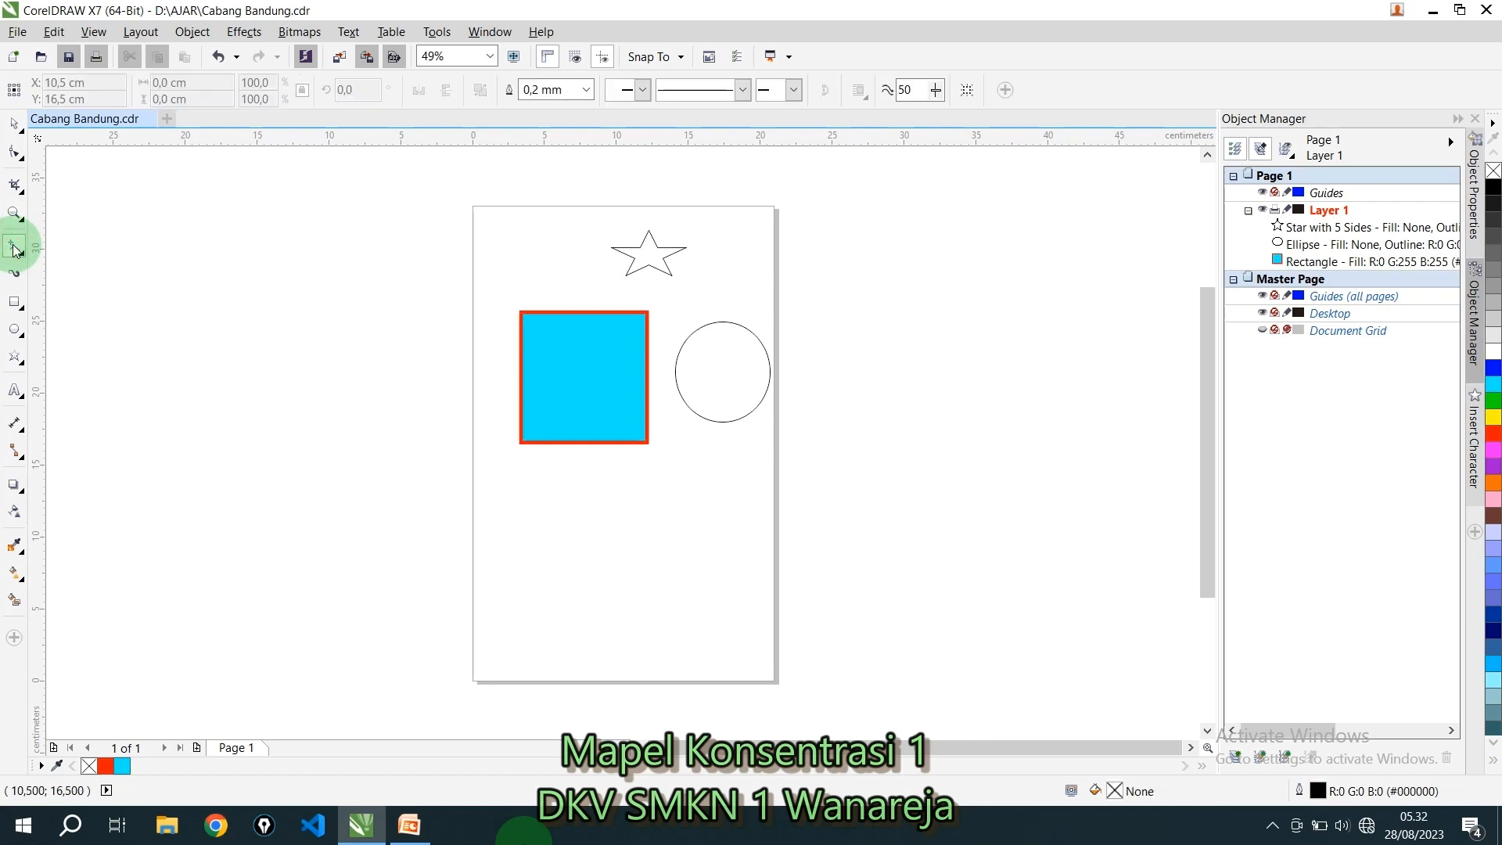
click(14, 283)
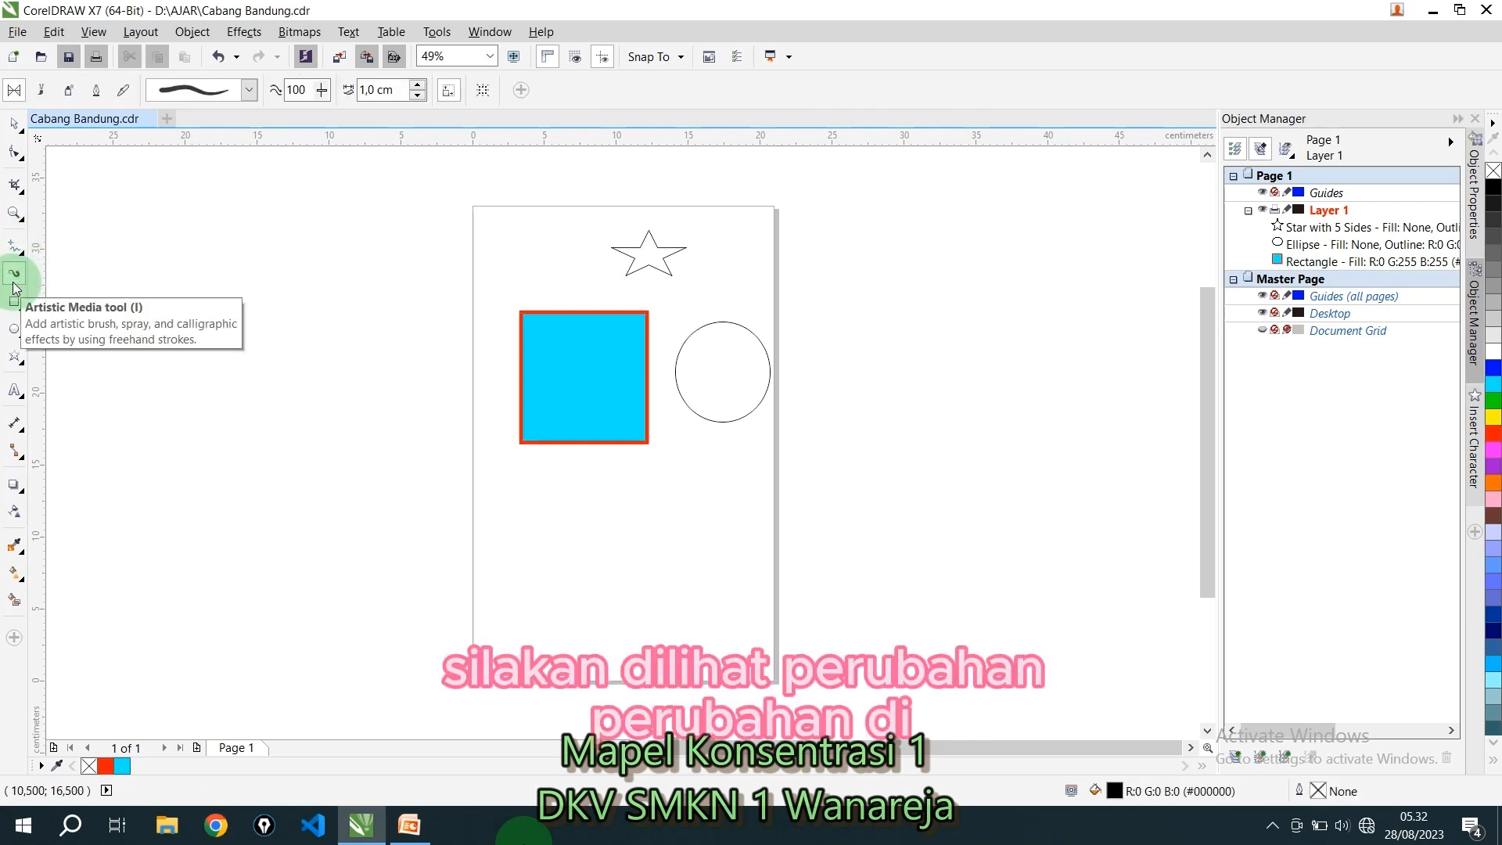
Examine the settings of the Rectangle, Ellipse, Star, Text, Dimension, Connector and Transparency tools, activating each in turn
click(14, 303)
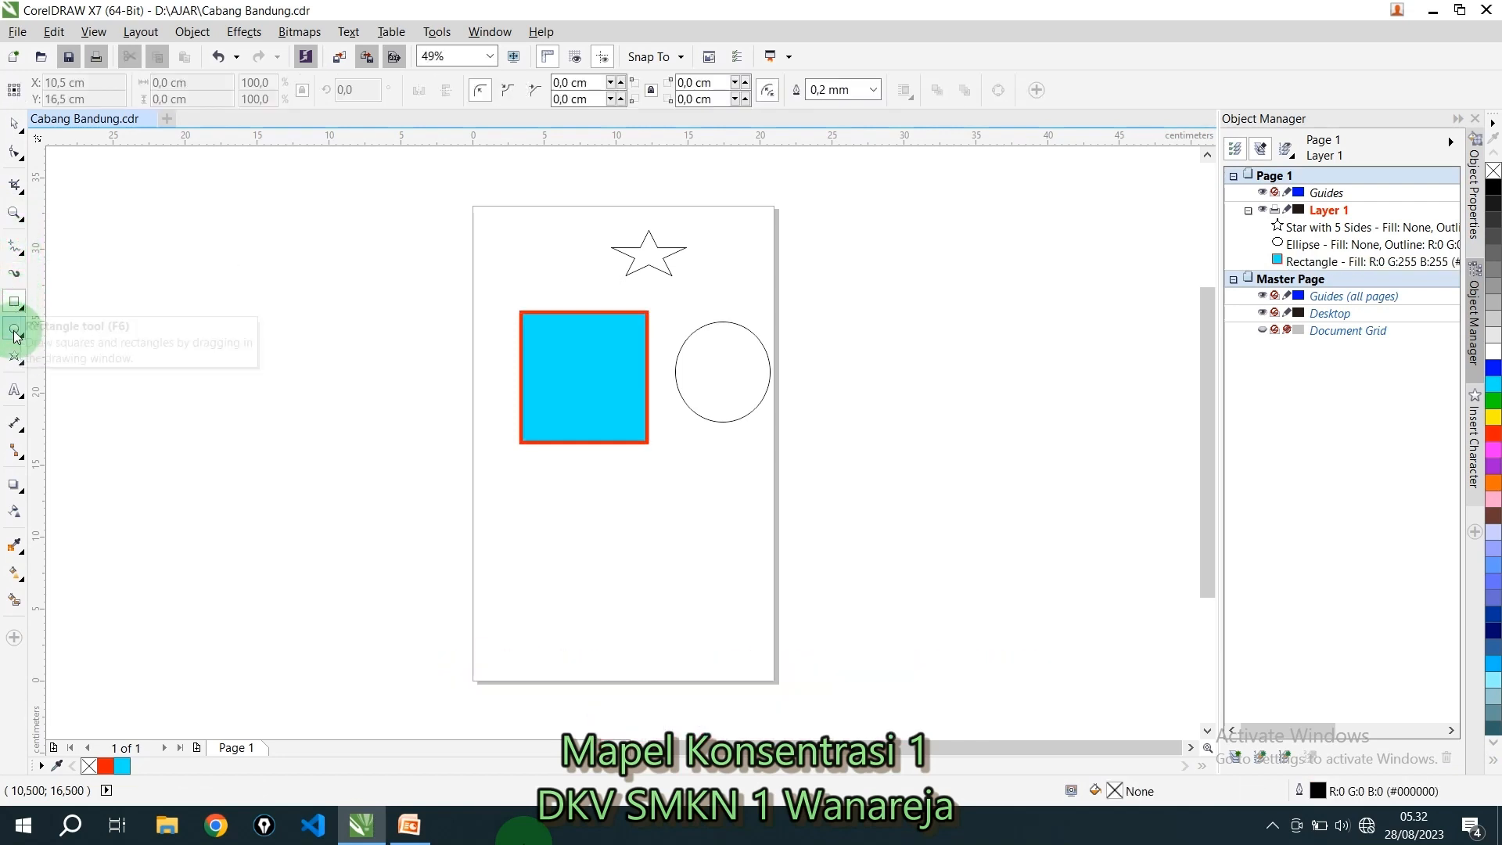
click(15, 328)
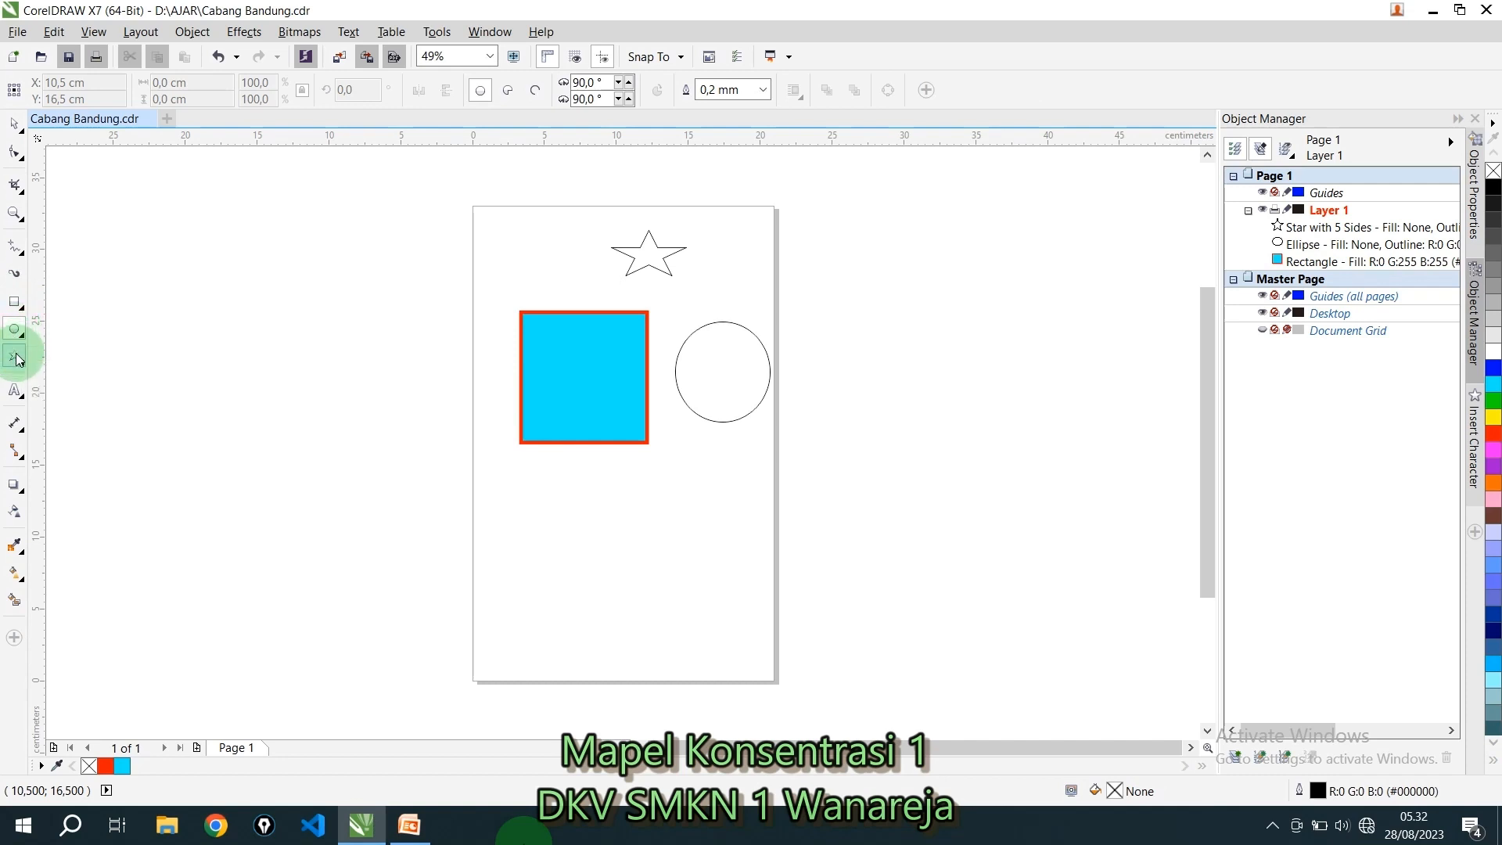
click(15, 355)
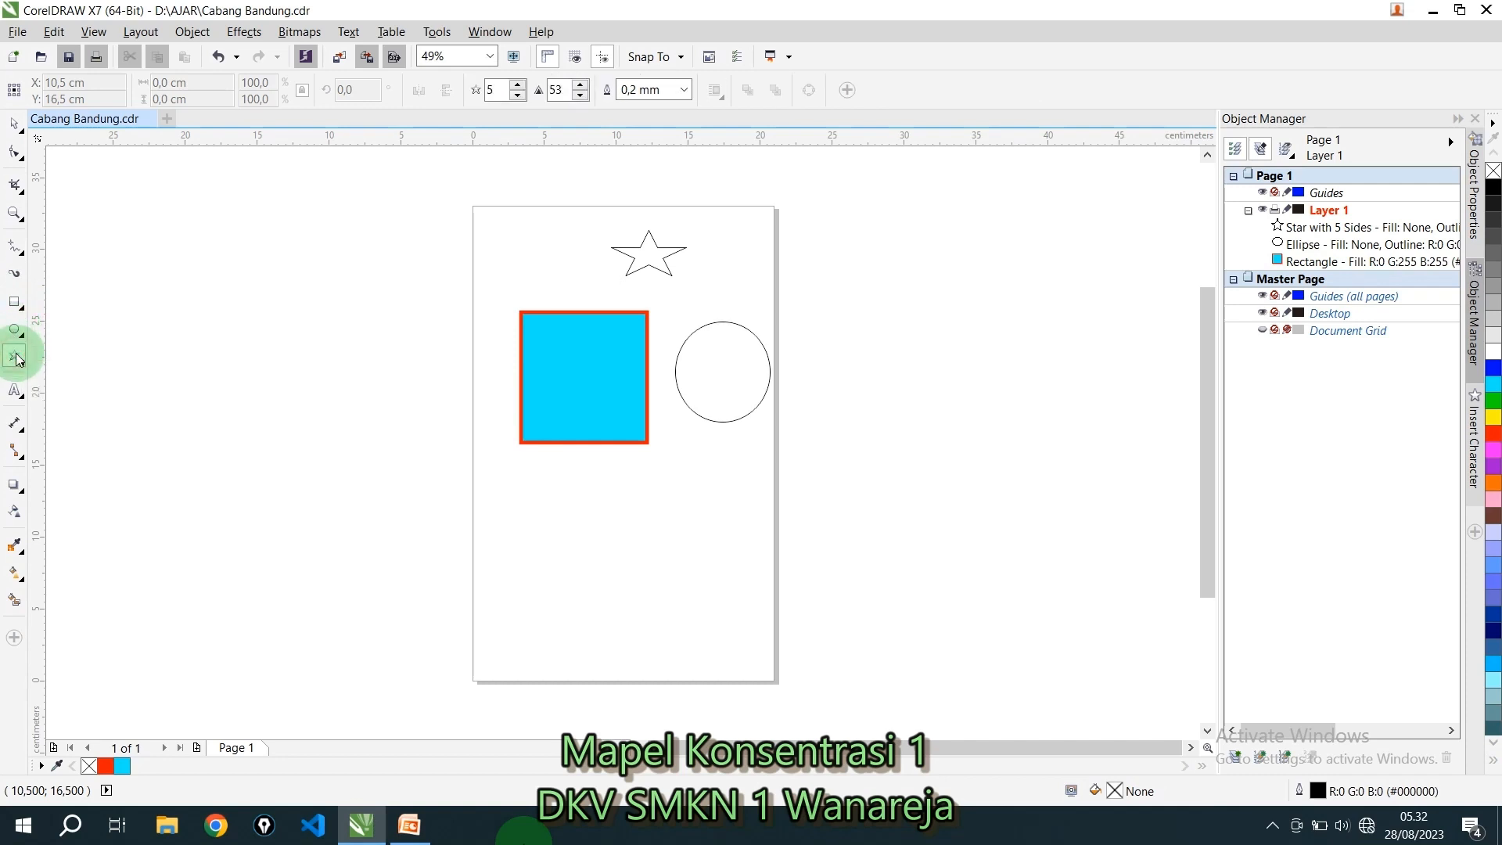
click(22, 393)
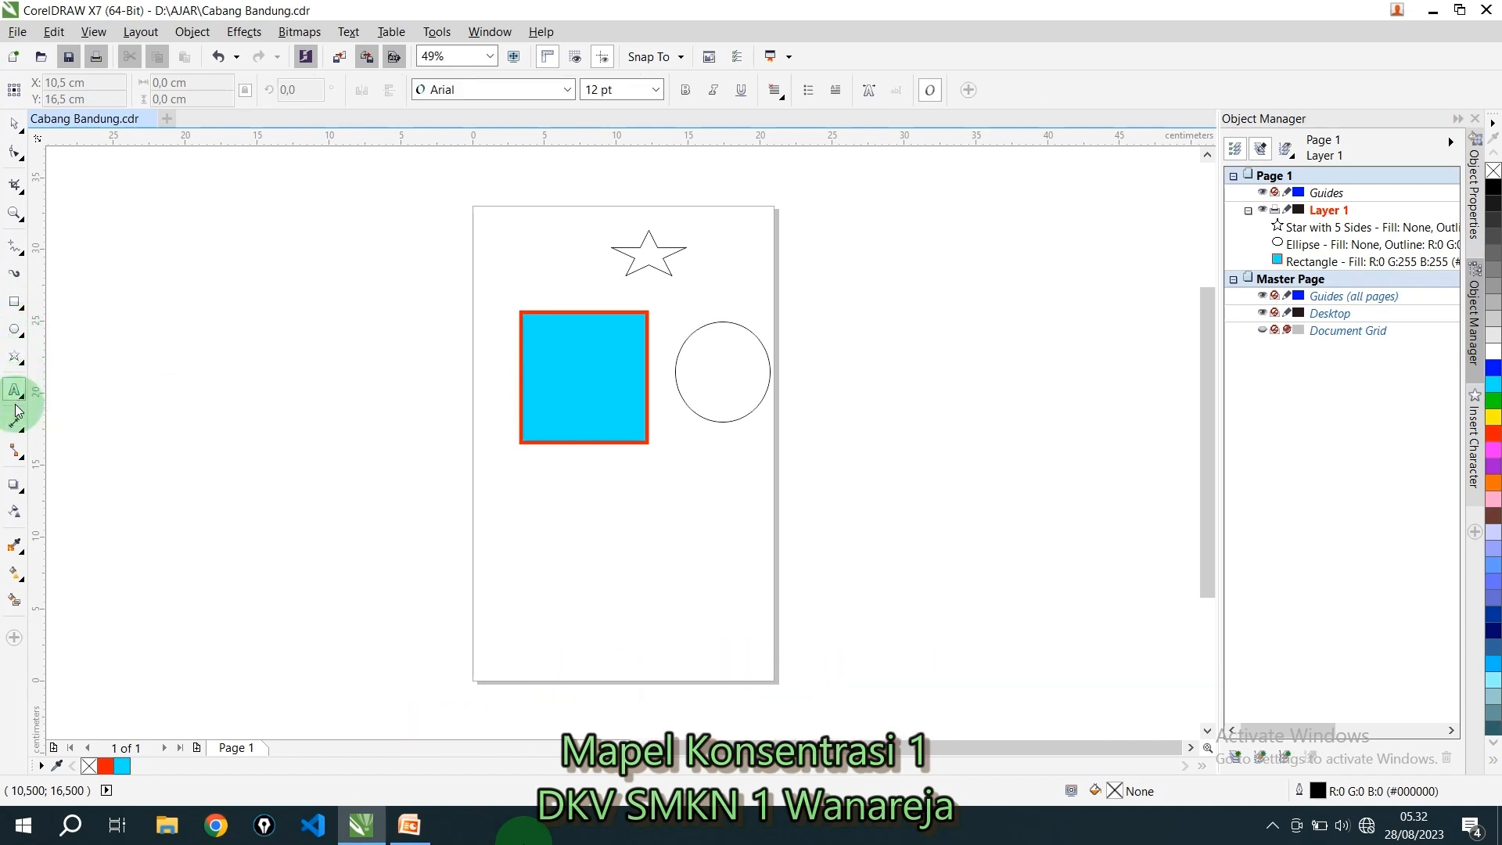
click(14, 423)
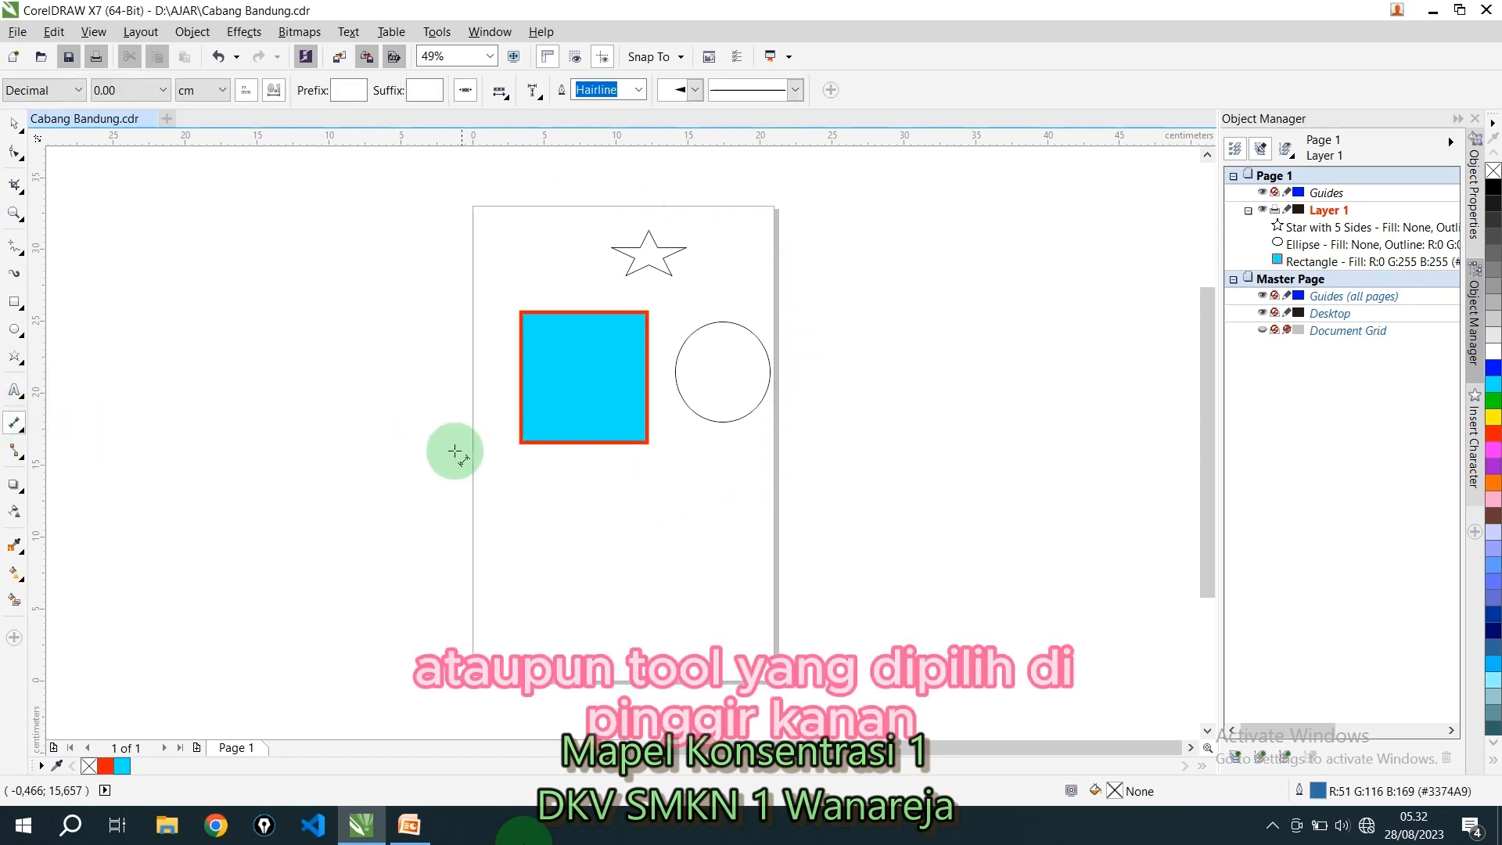
click(17, 450)
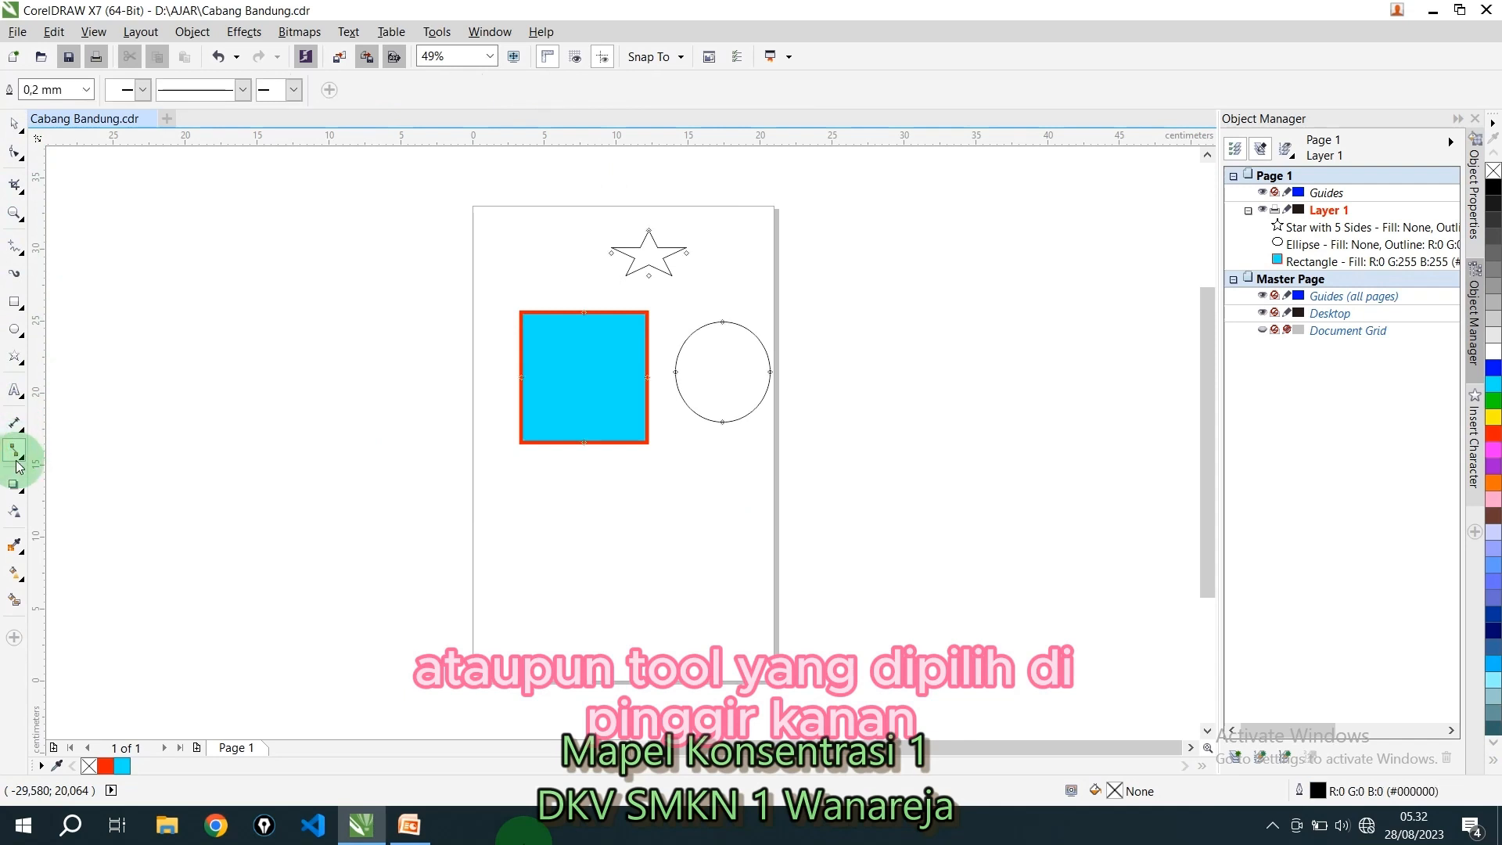
click(19, 513)
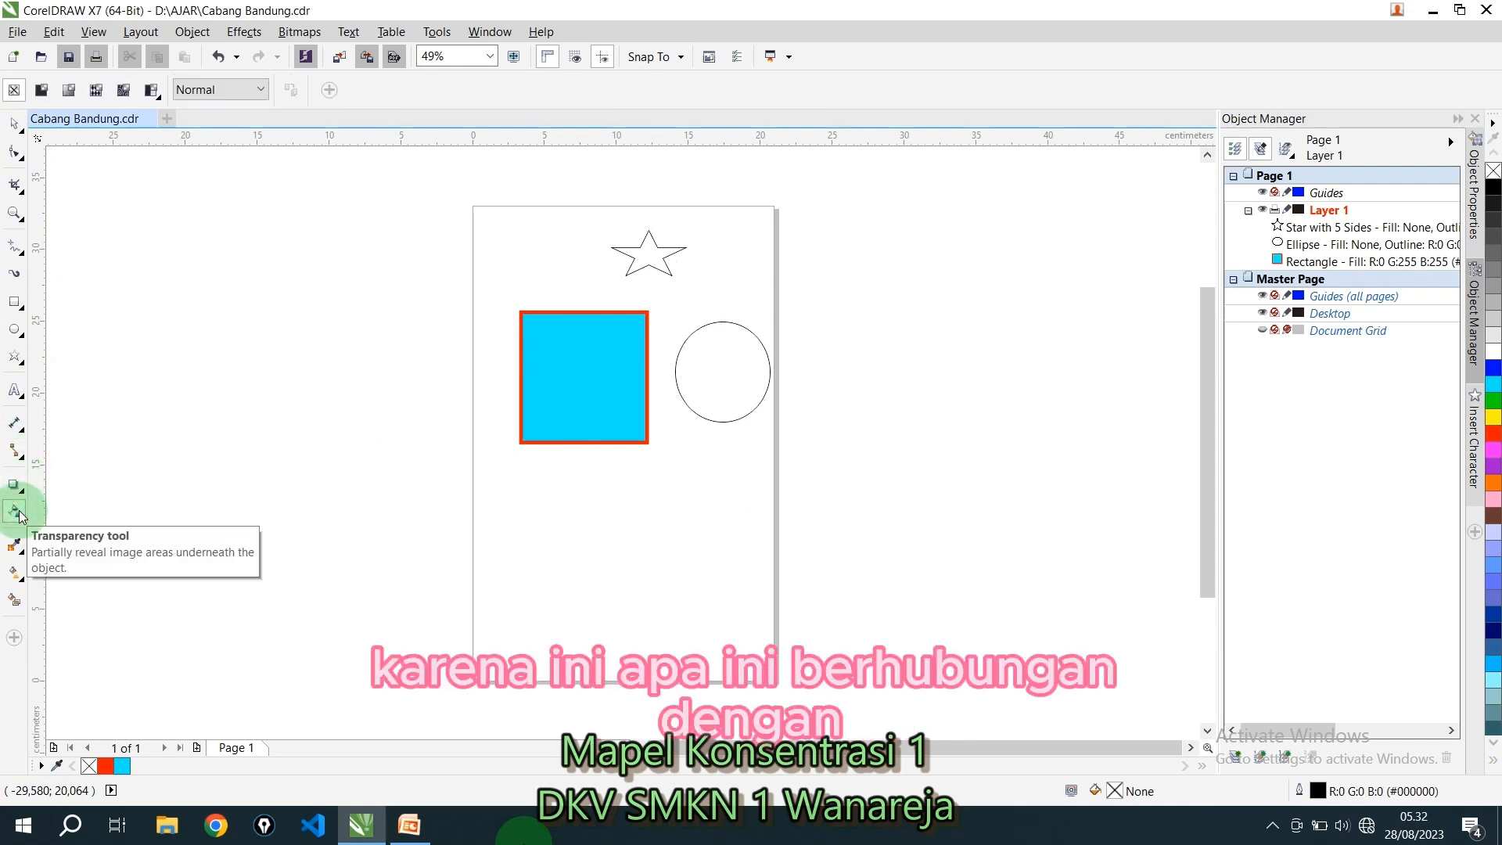
Review the settings of the Rectangle, Artistic Media, Freehand and Zoom tools, and reselect the cyan rectangle with the Pick tool
click(14, 330)
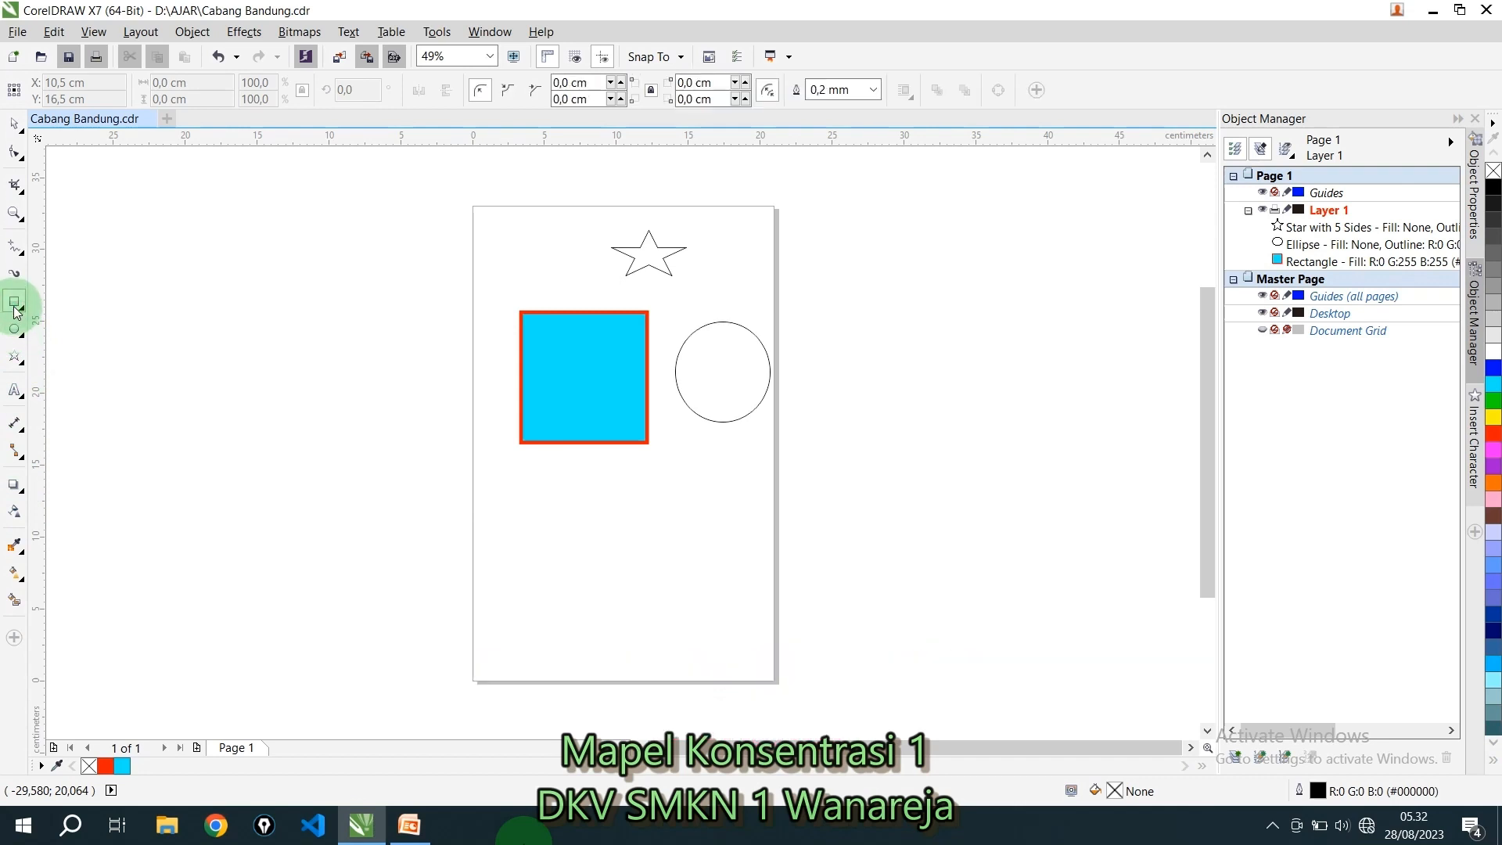
click(13, 278)
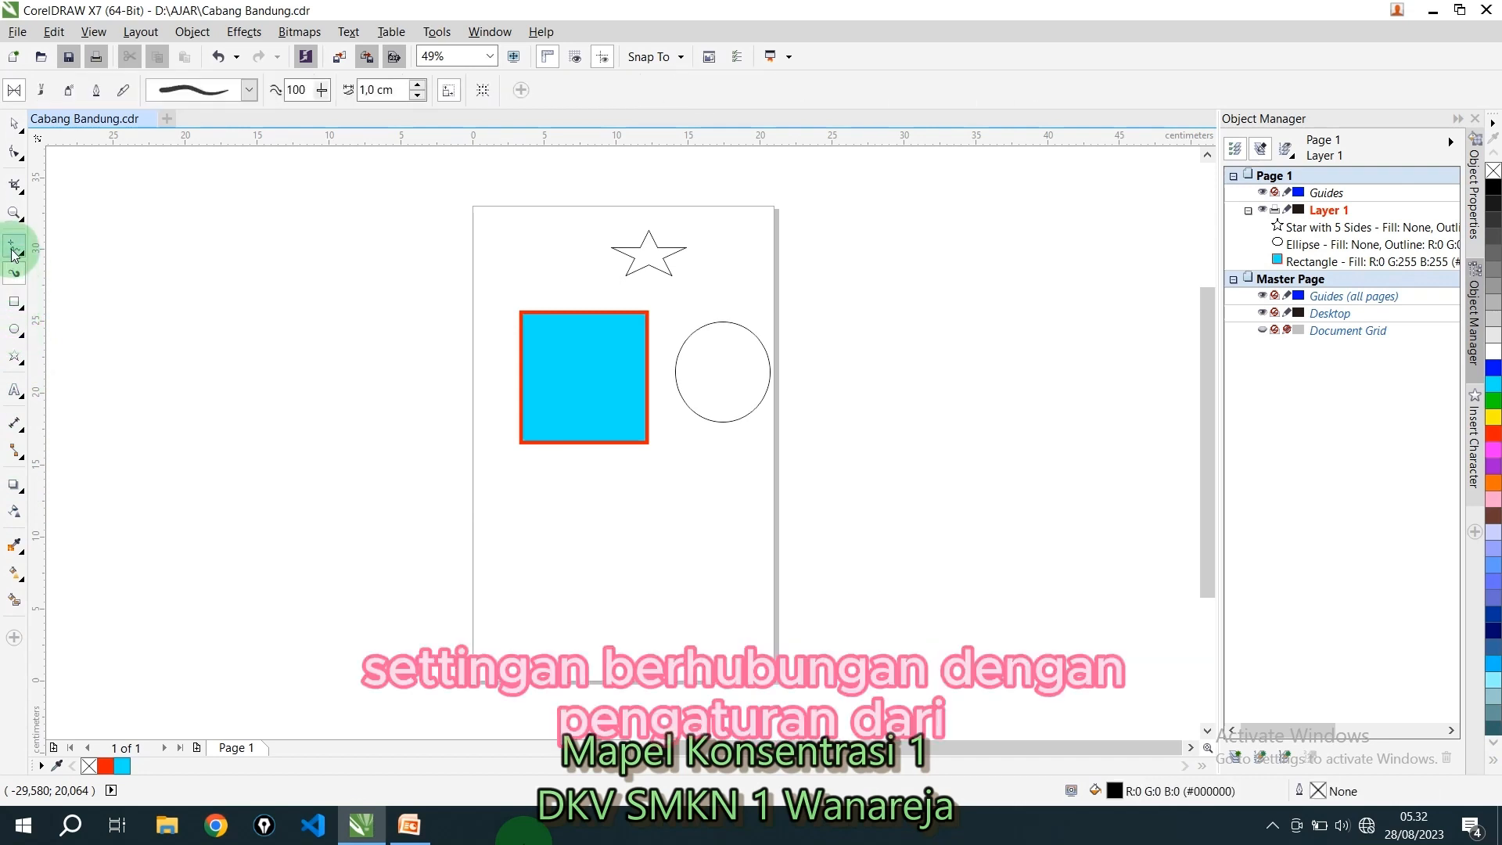
click(12, 249)
click(13, 218)
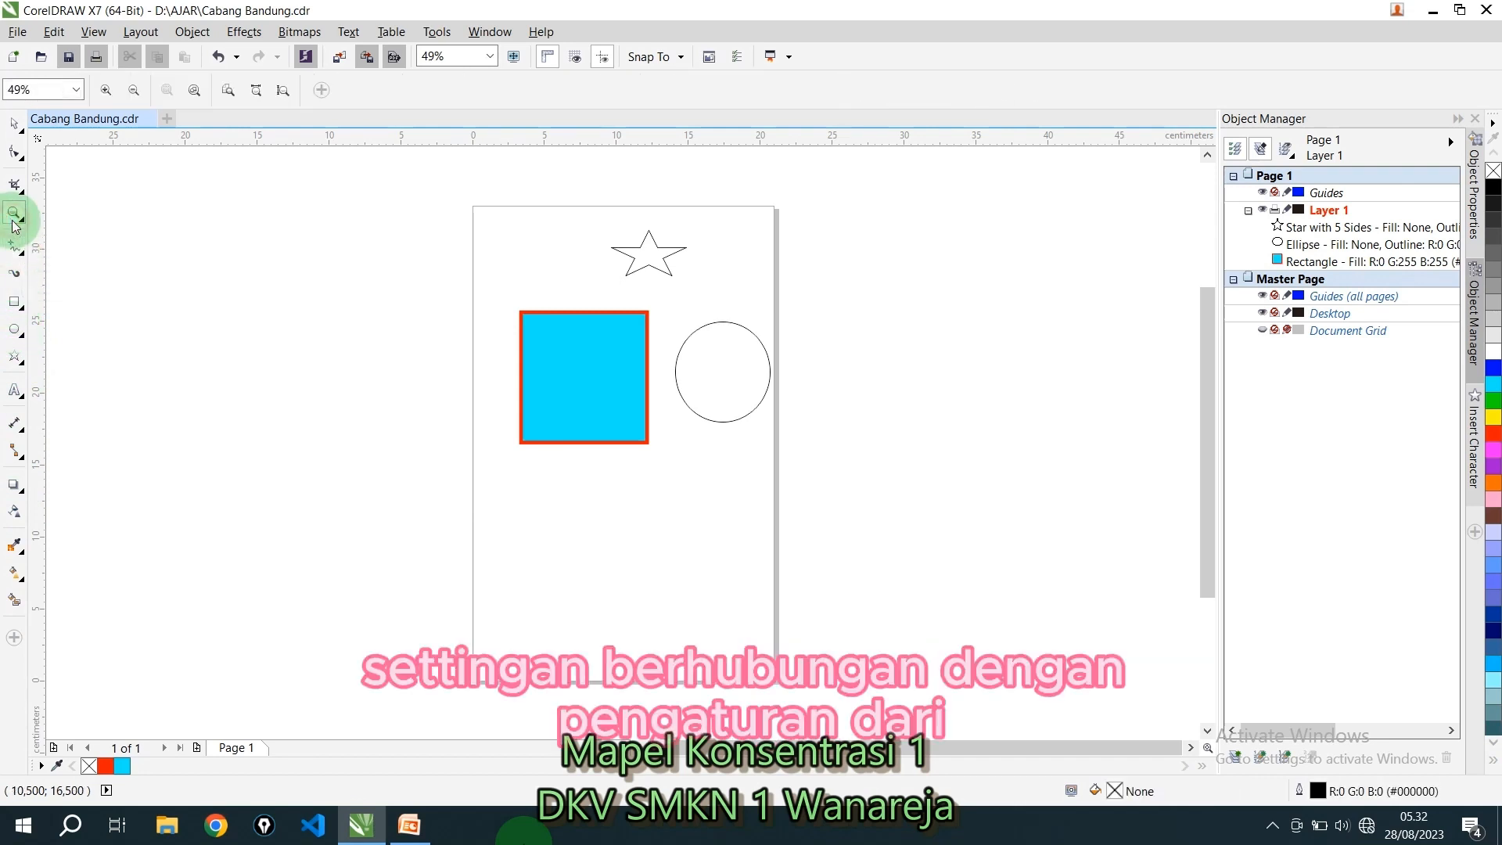
click(13, 130)
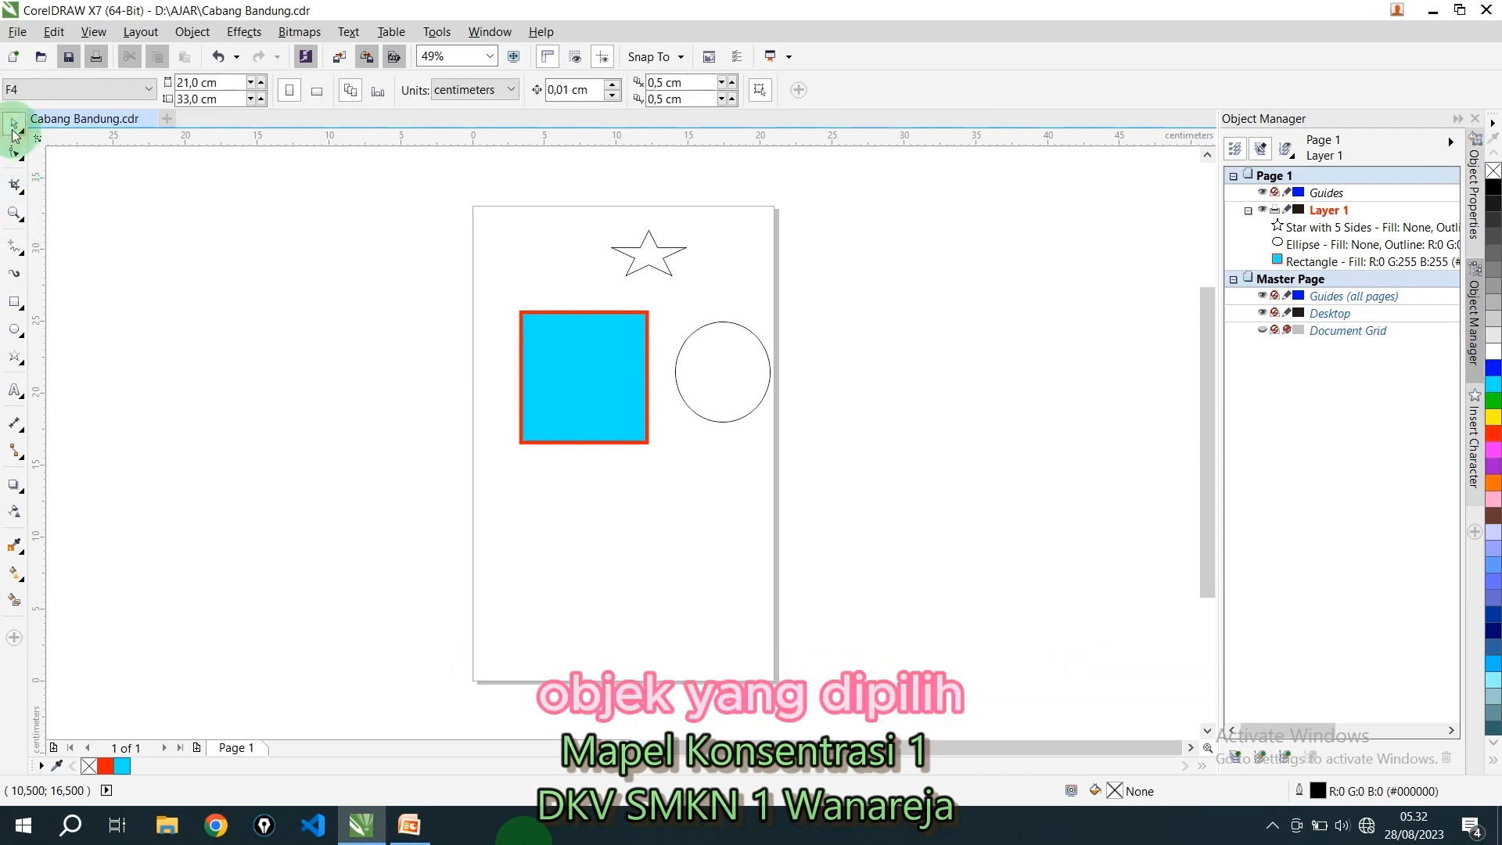
click(563, 336)
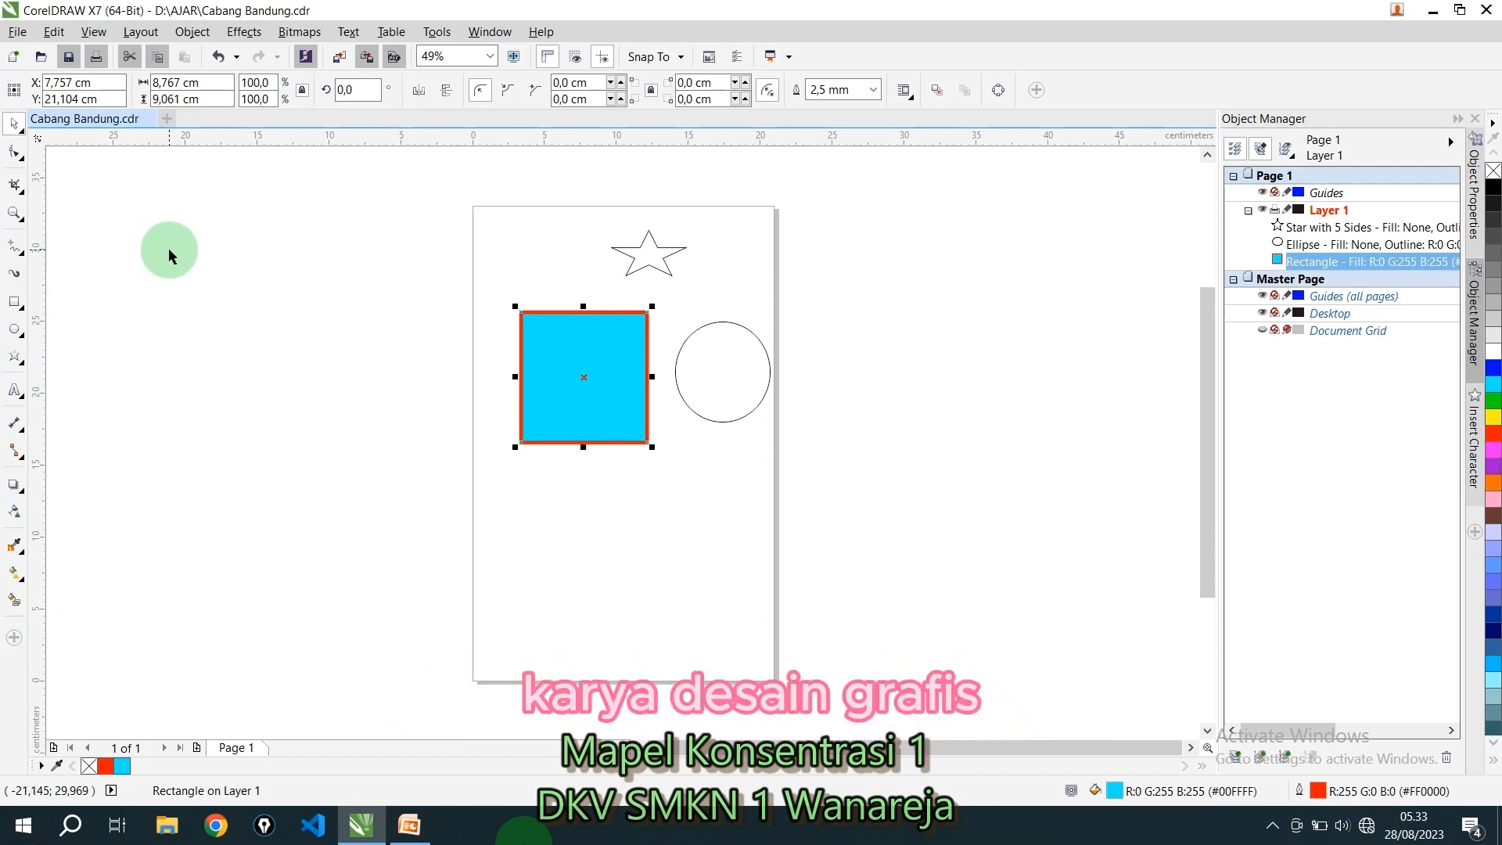
Start a screen capture over the toolbars and page, and outline the file path in the title bar with a red rectangle
key(Print)
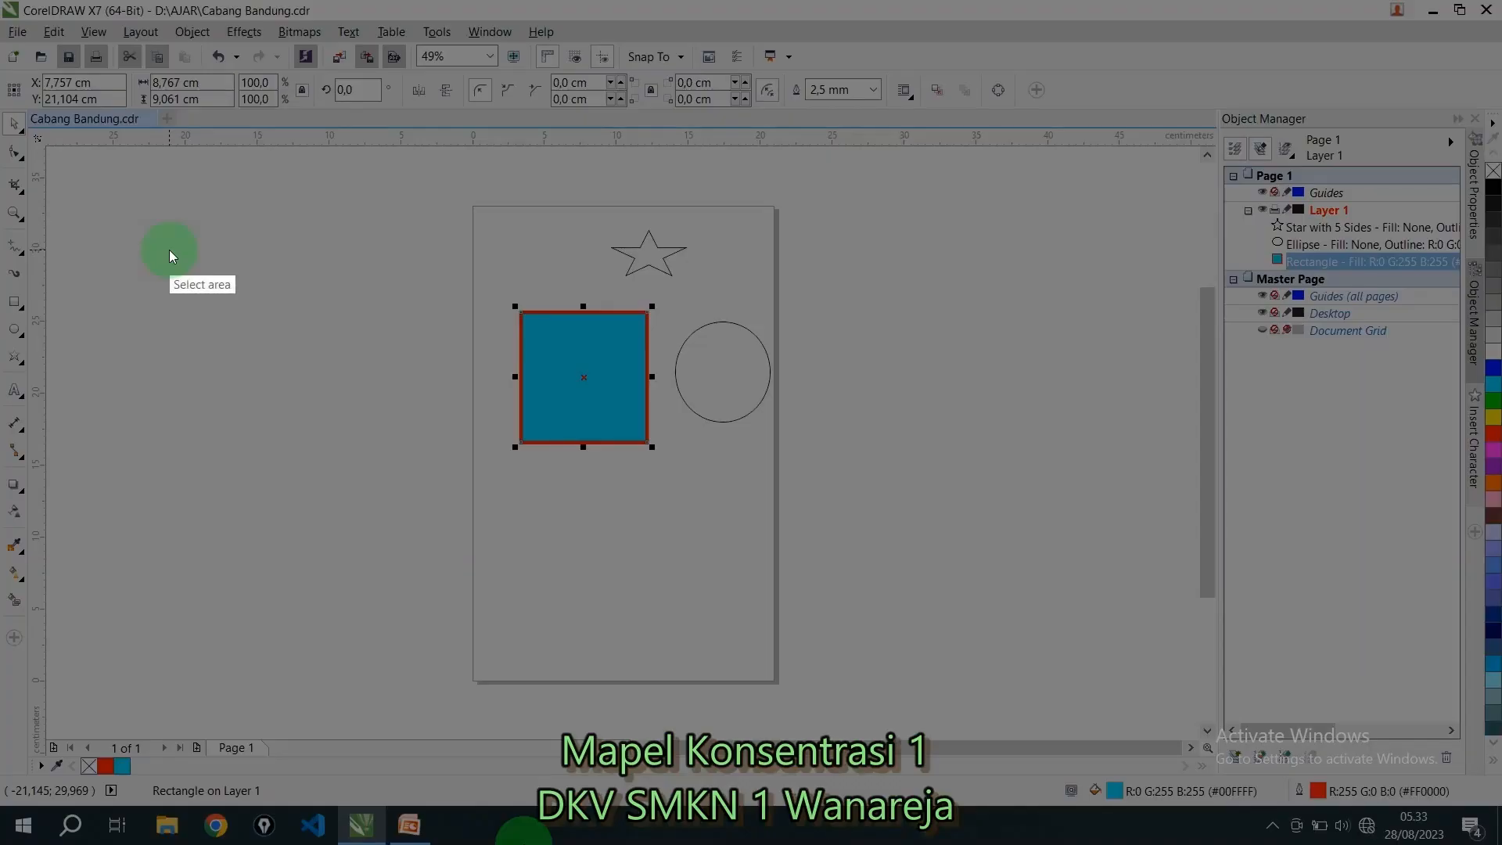
mouse_move(3, 6)
mouse_down()
mouse_move(305, 439)
mouse_move(689, 736)
mouse_move(975, 729)
mouse_up()
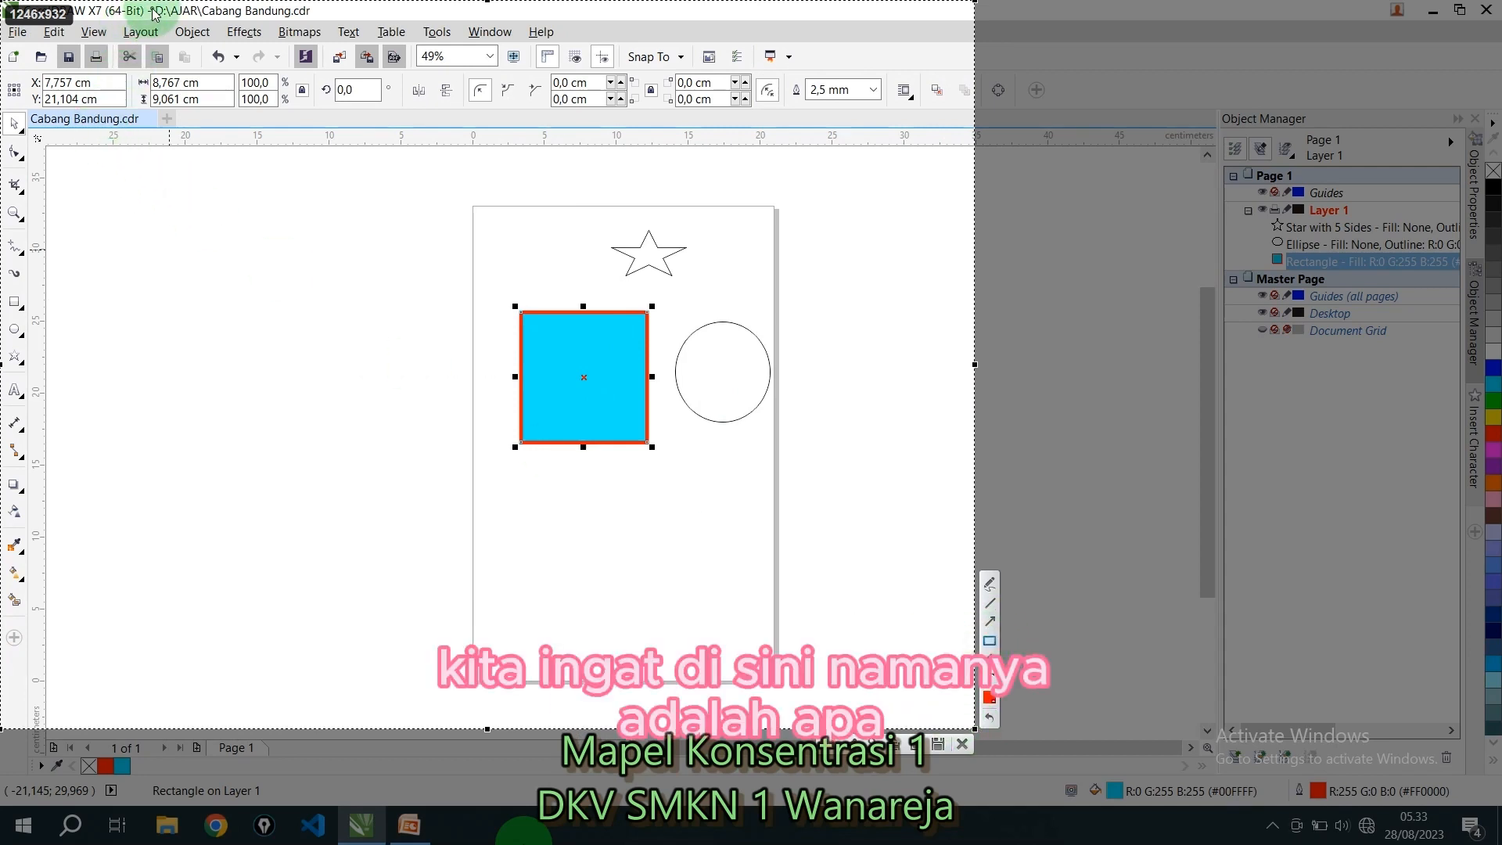
drag(151, 3, 319, 20)
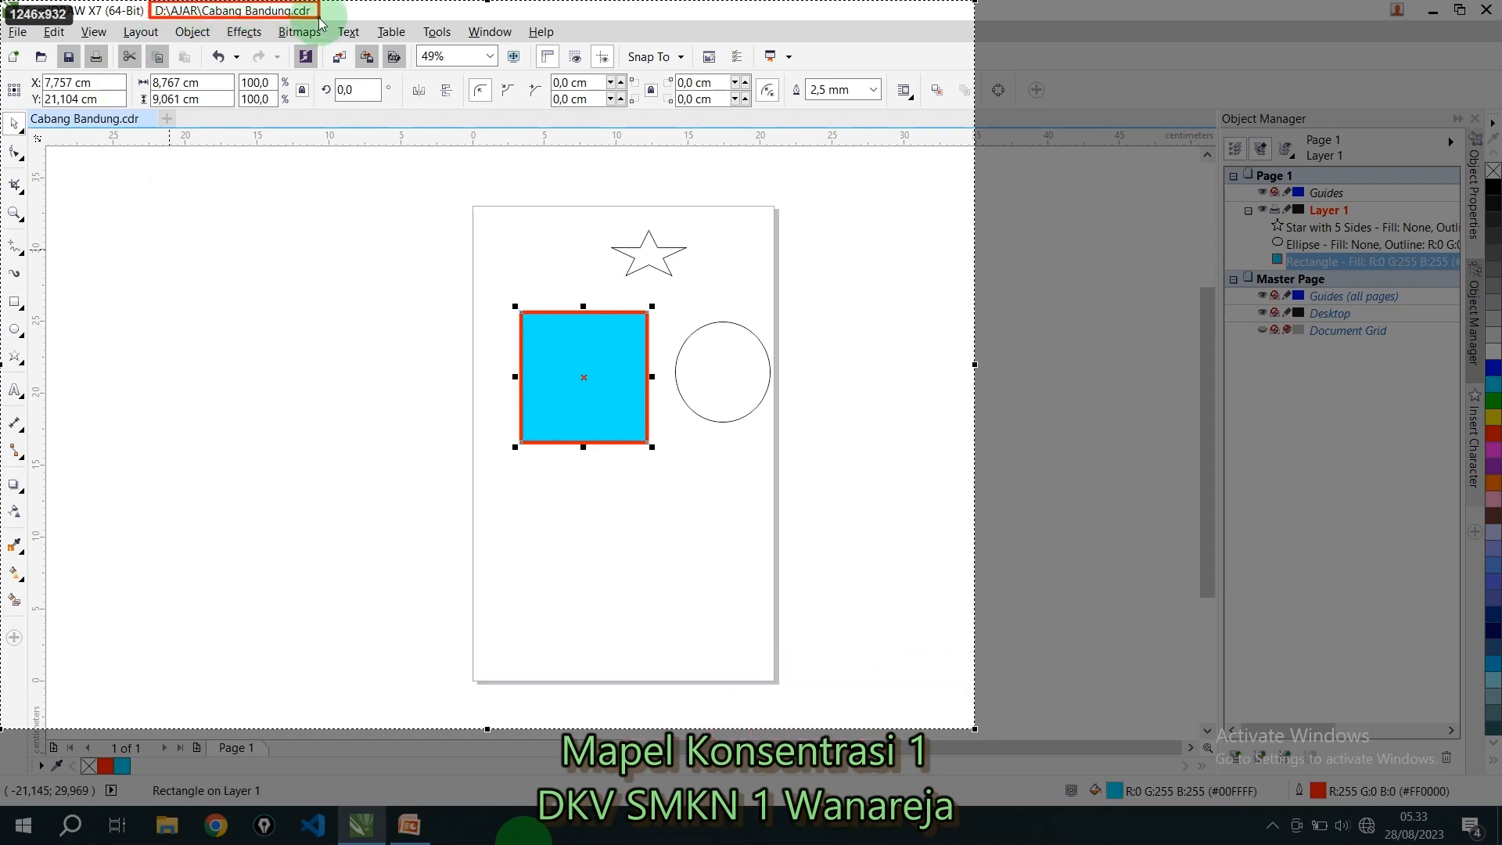
drag(15, 5, 323, 24)
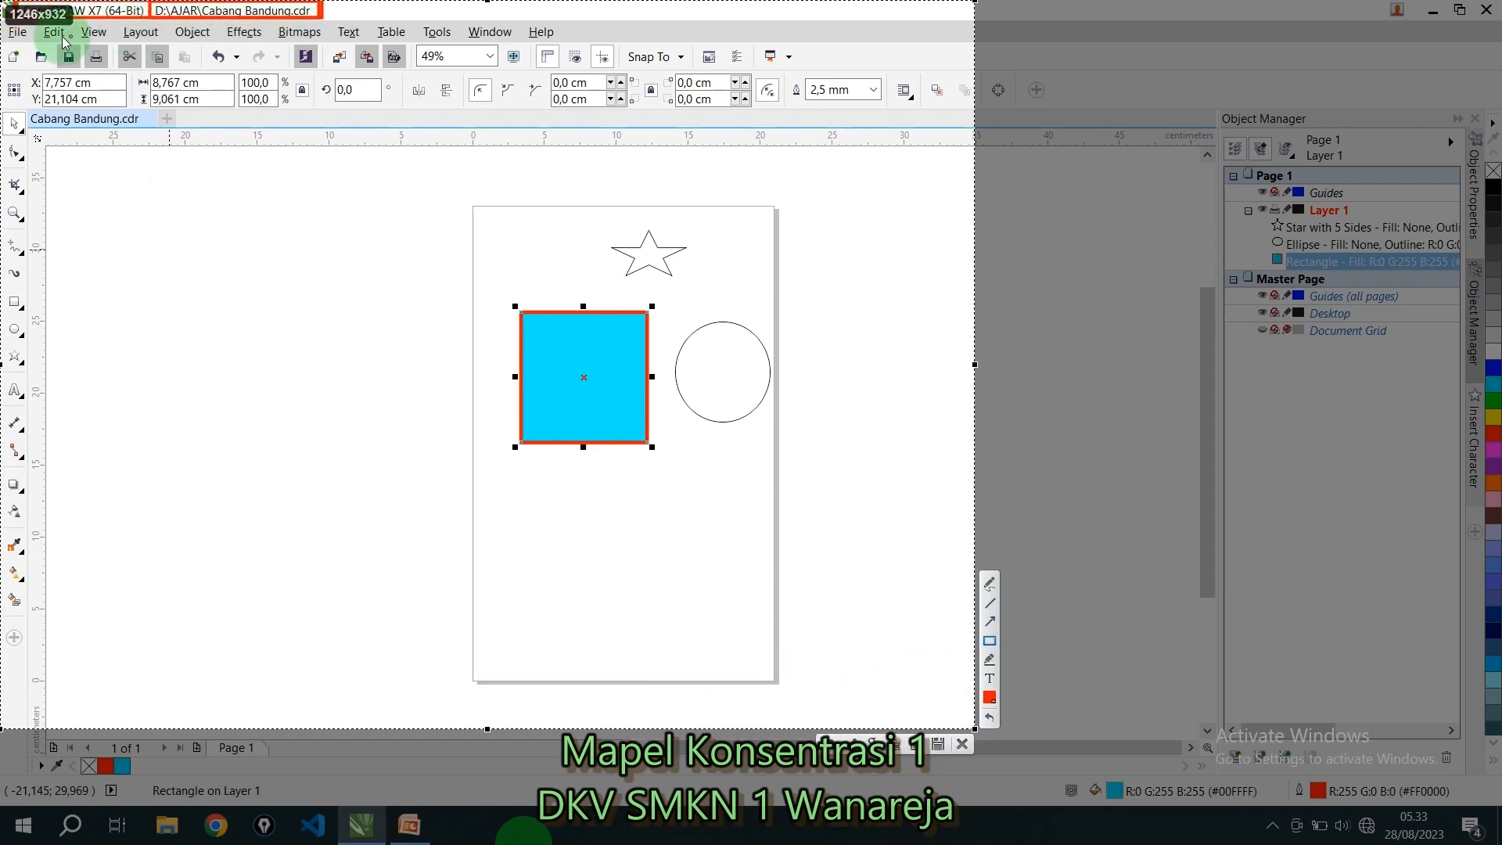
Outline the menu bar, standard toolbar, property bar and toolbox in red on the capture, and close the capture without saving
mouse_move(8, 26)
mouse_down()
mouse_move(43, 39)
mouse_move(569, 43)
mouse_up()
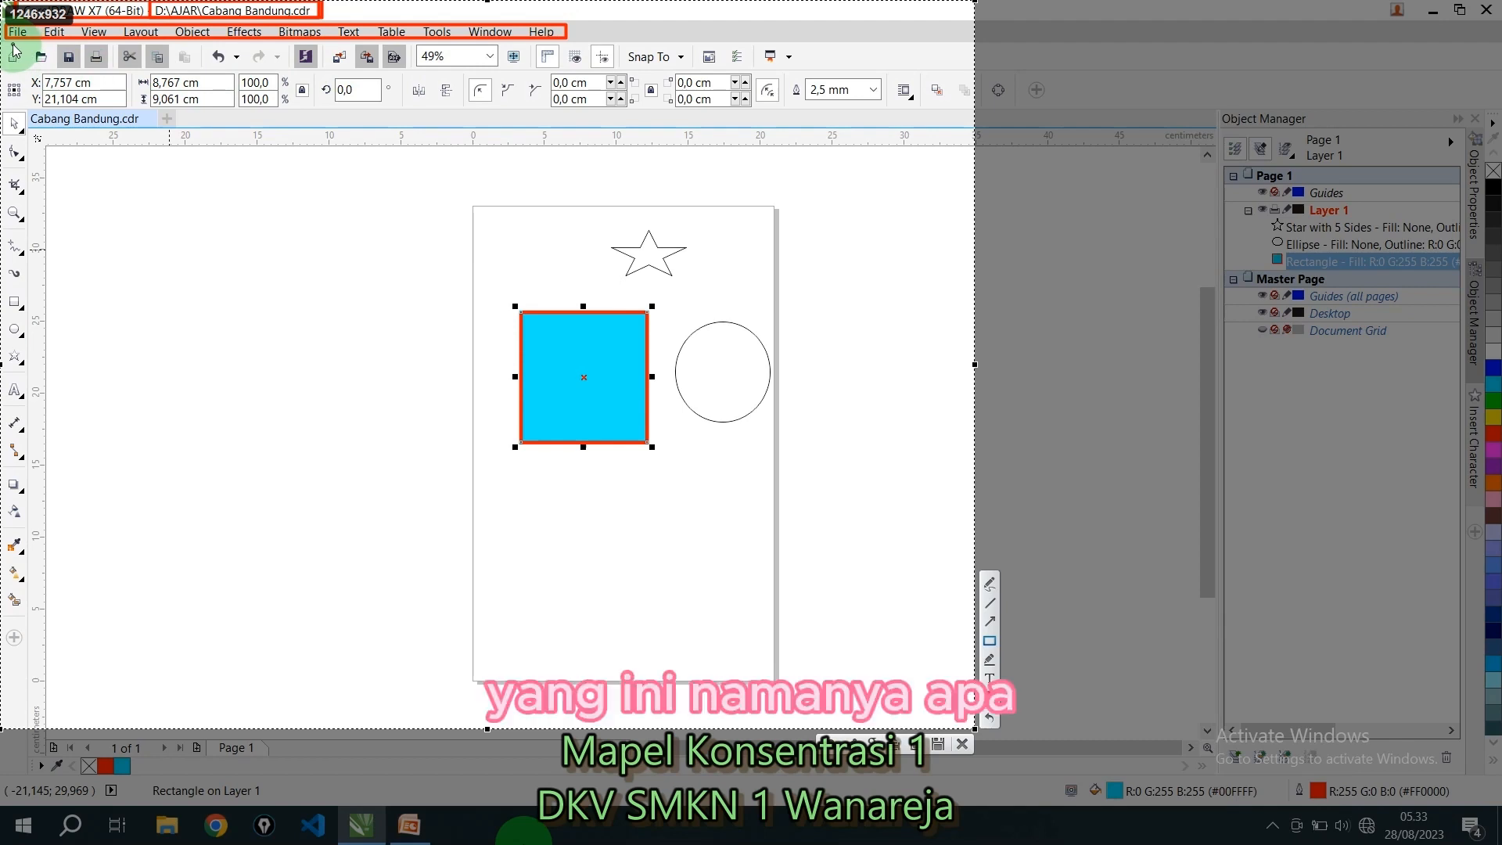
mouse_move(14, 49)
mouse_down()
mouse_move(764, 59)
mouse_move(808, 73)
mouse_up()
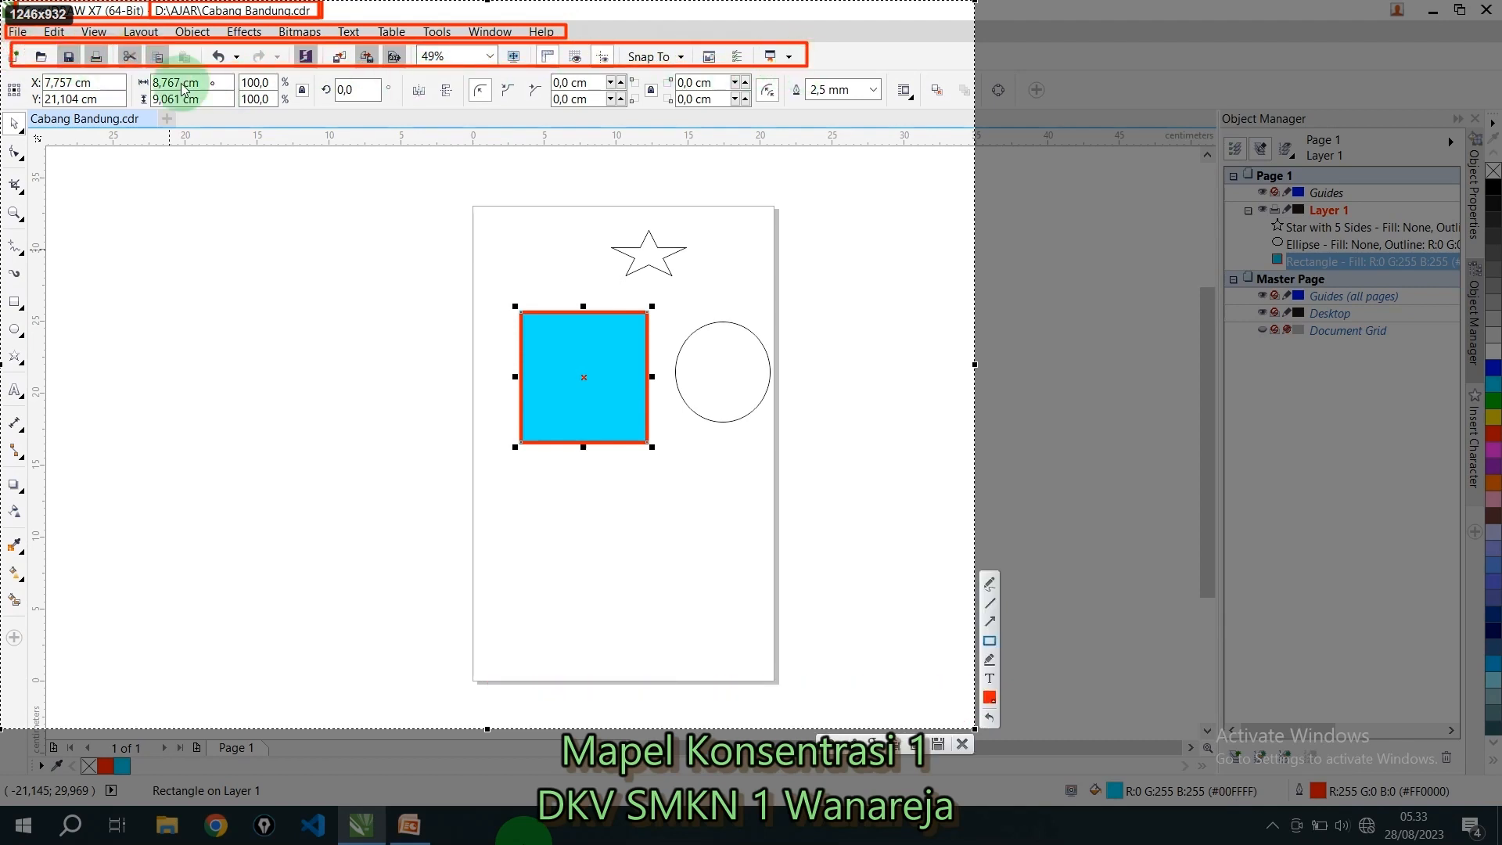
drag(5, 74, 924, 105)
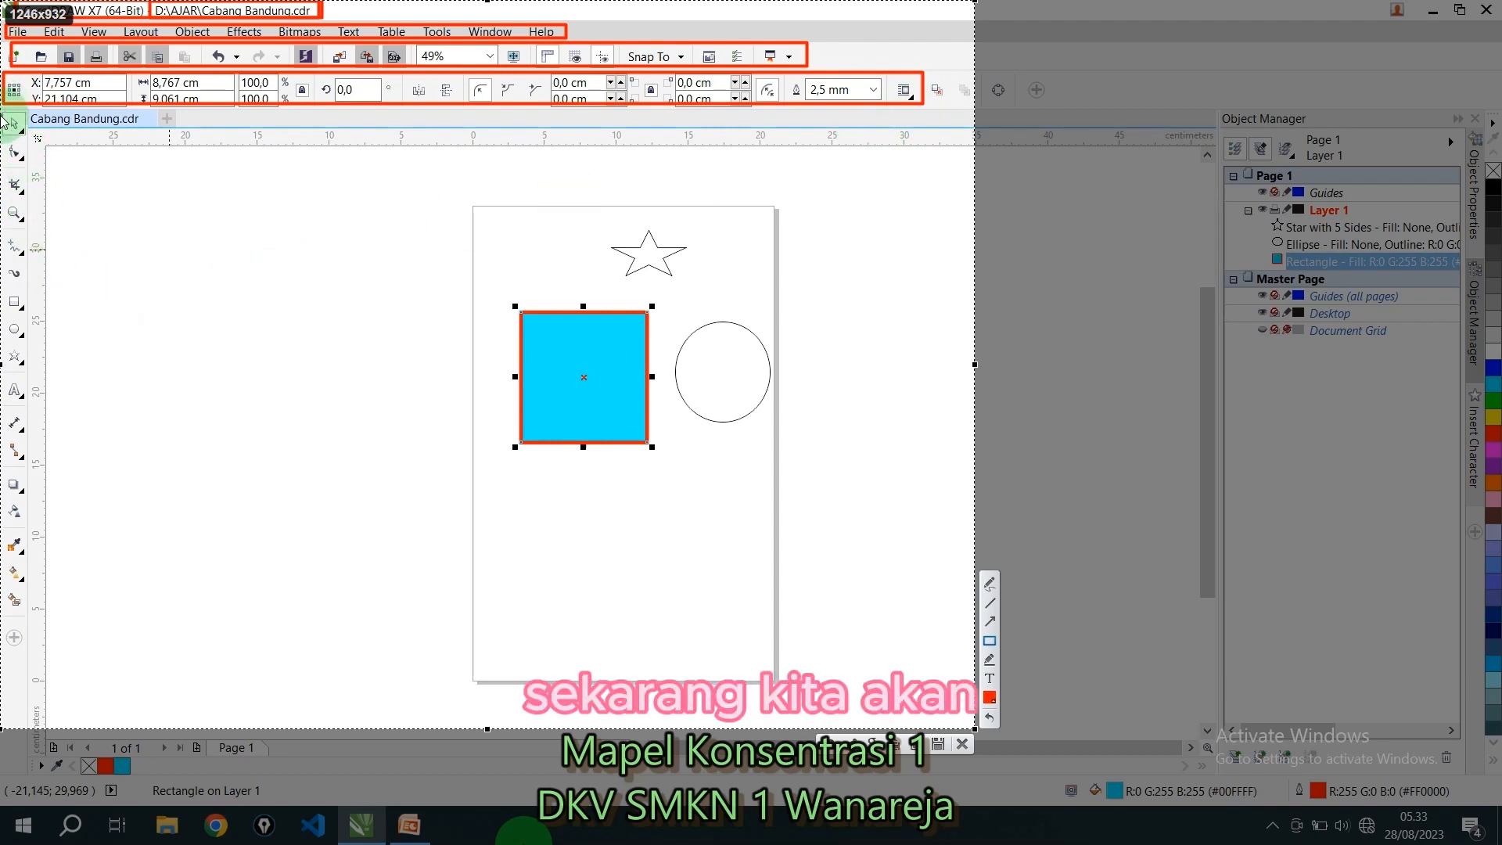
mouse_move(2, 111)
mouse_down()
mouse_move(44, 402)
mouse_move(25, 518)
mouse_move(35, 623)
mouse_up()
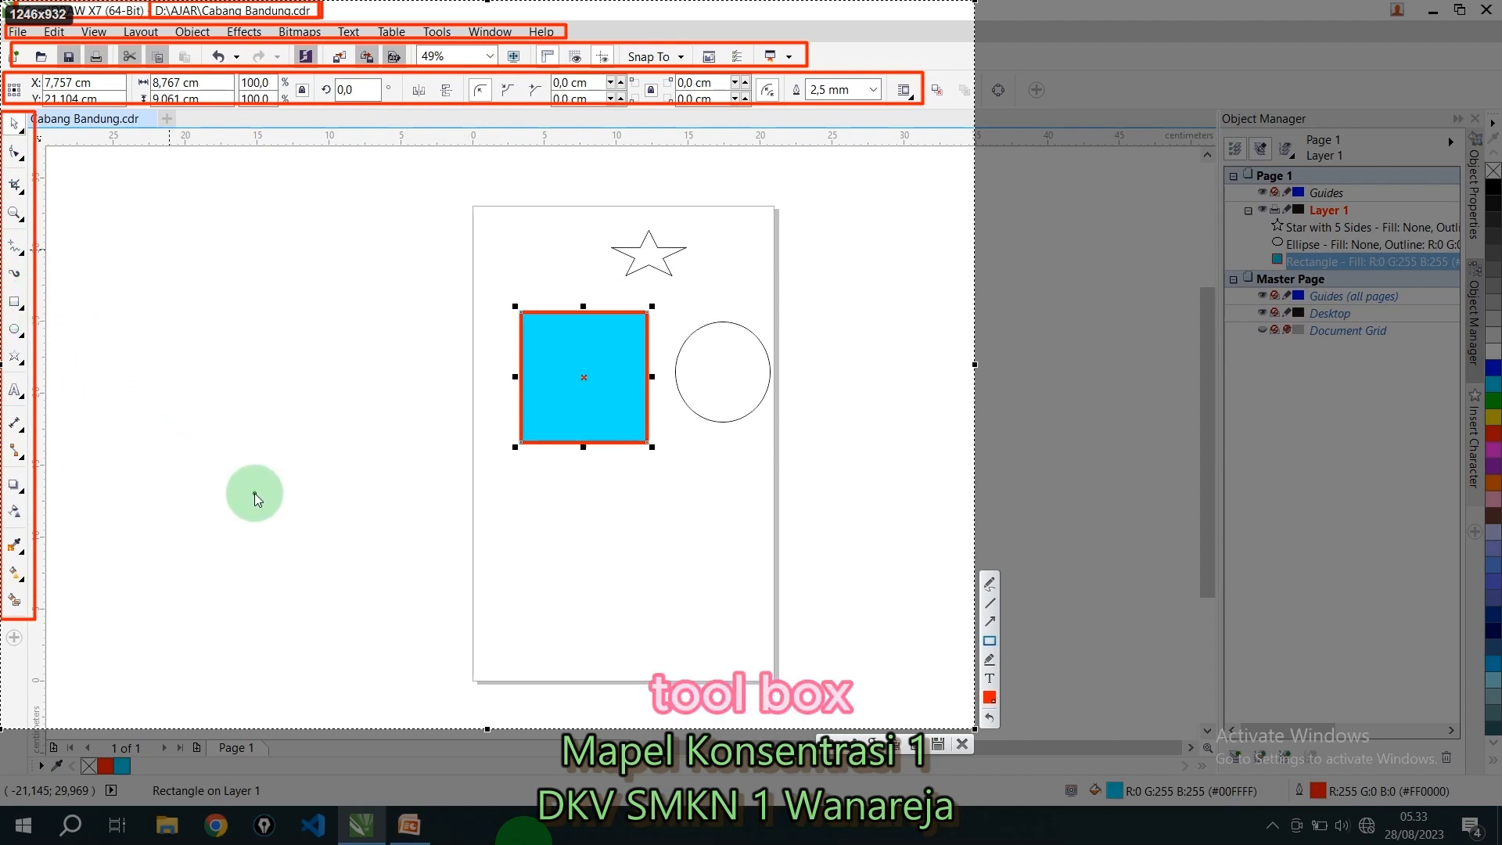
click(962, 745)
Switch to the PowerPoint presentation and display slide 8 with the toolbox picture
click(419, 828)
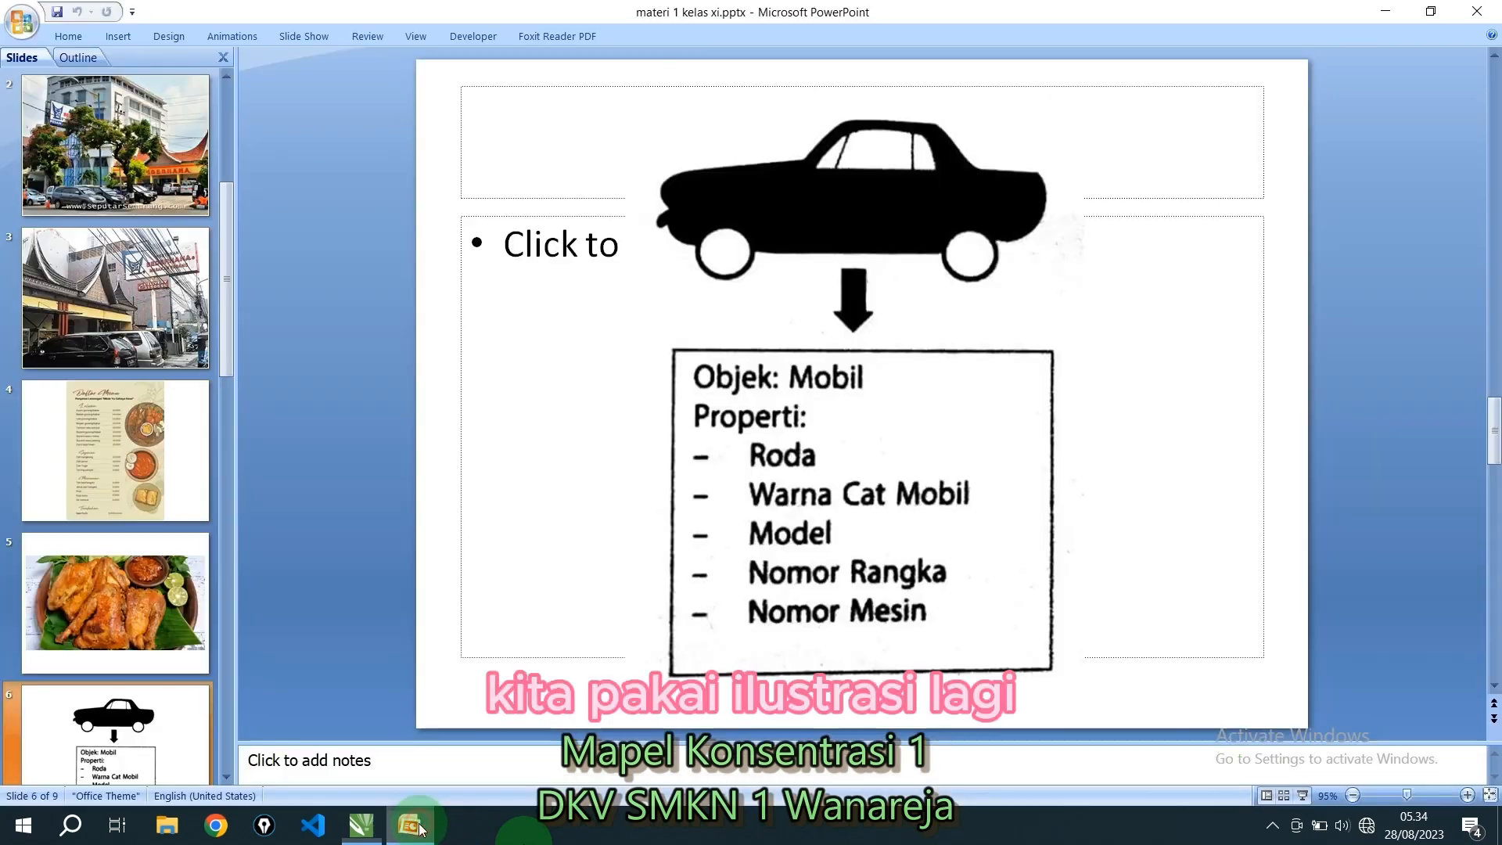
click(154, 563)
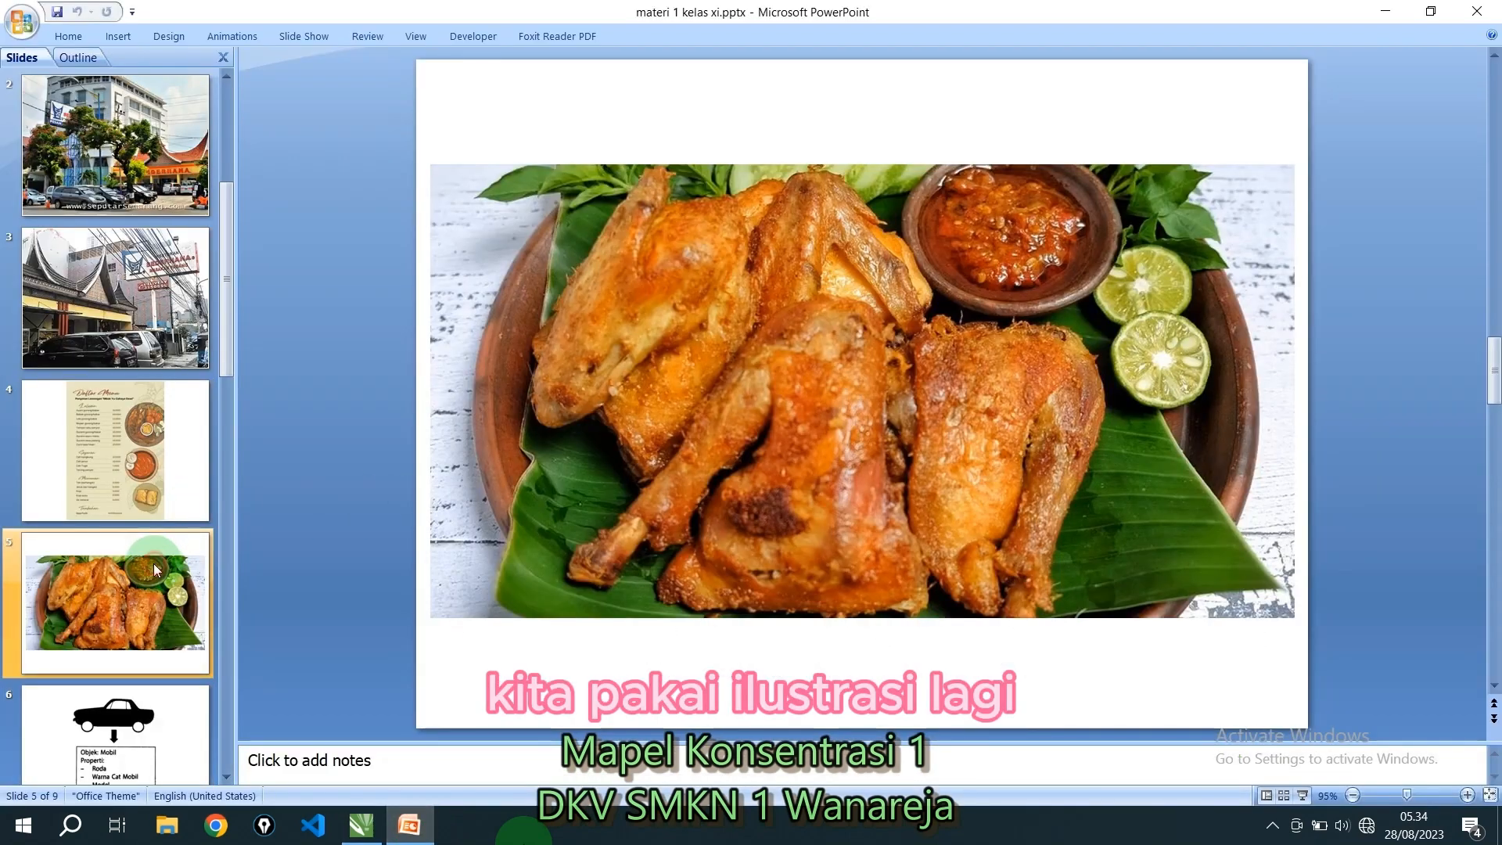
scroll(153, 563, down, 2)
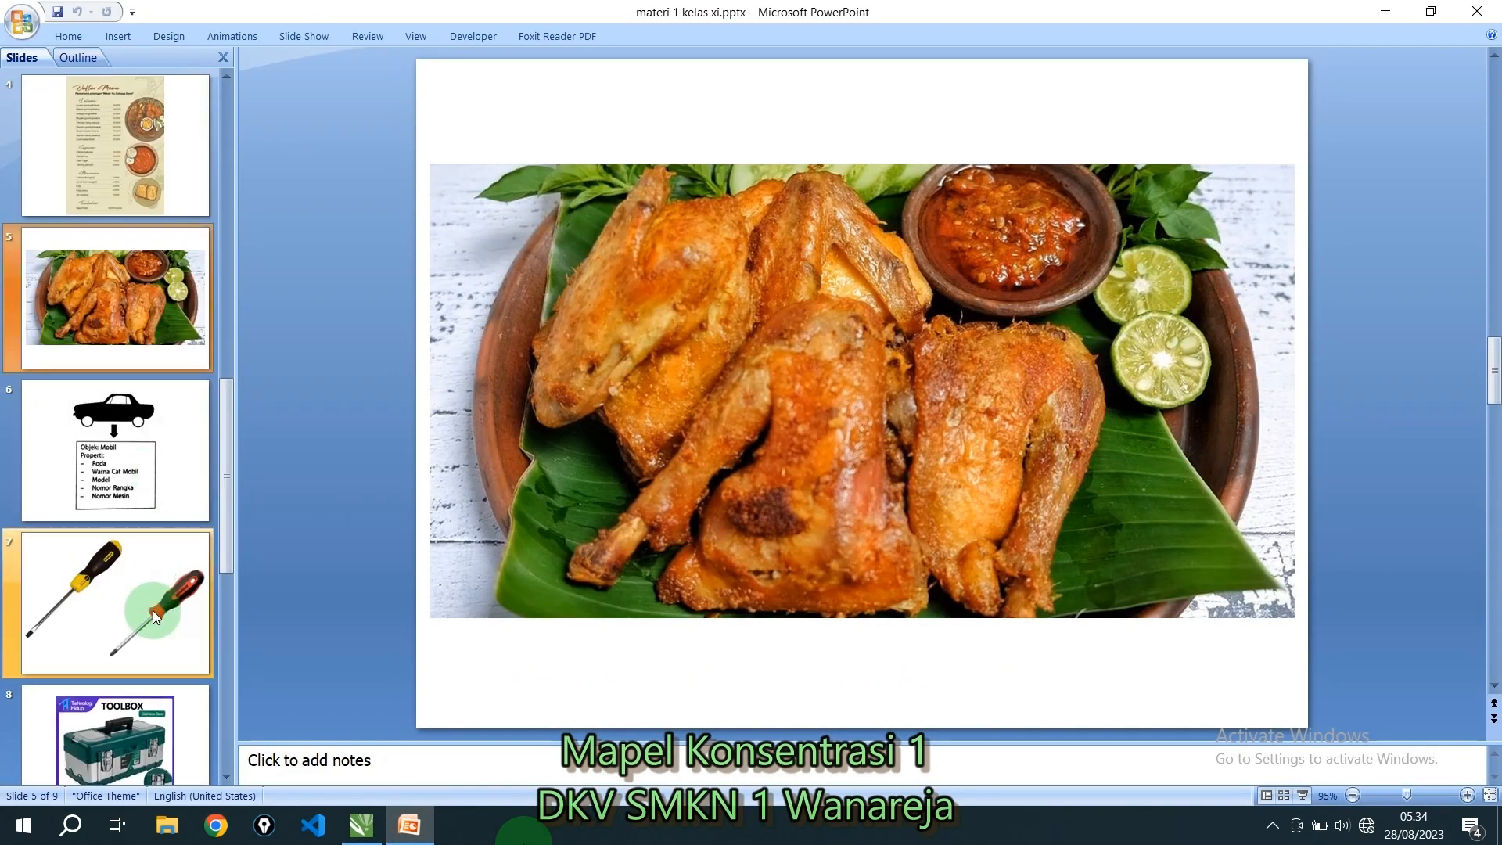
click(117, 728)
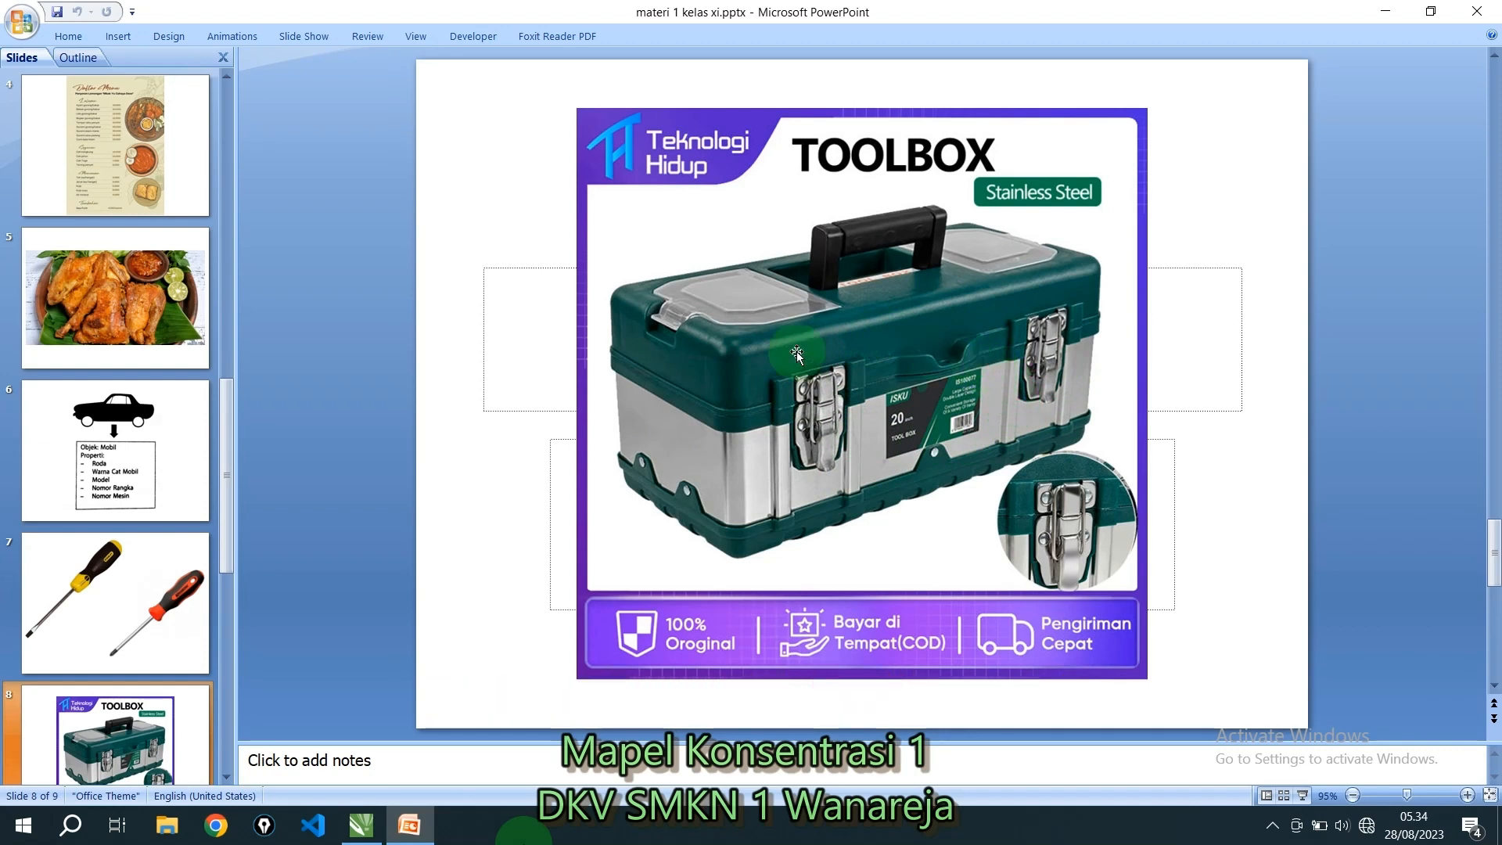
Display slide 7 with the screwdrivers, and return to slide 8 with the toolbox picture
click(180, 536)
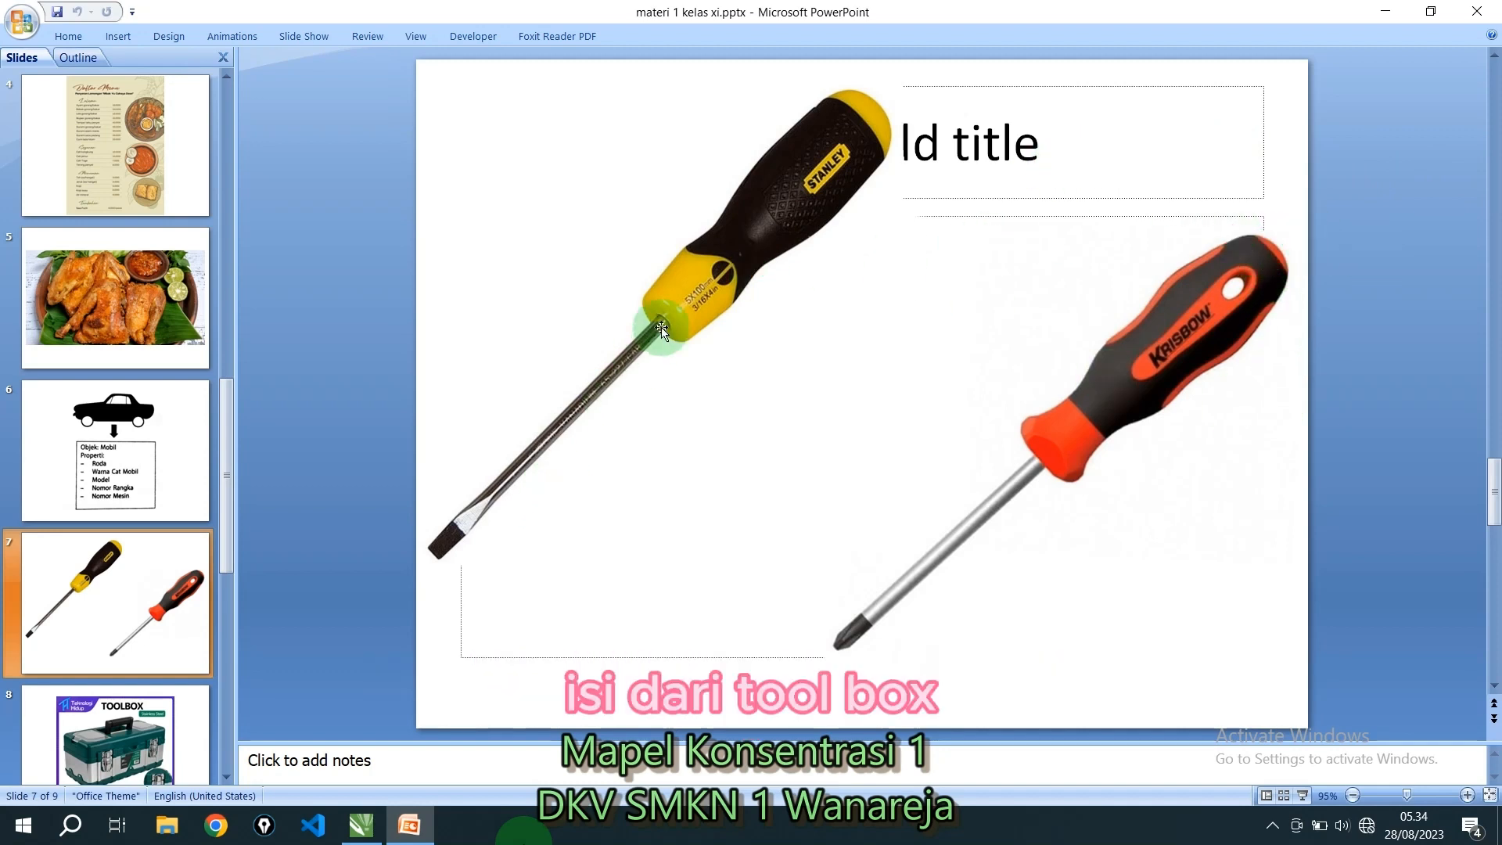
click(124, 712)
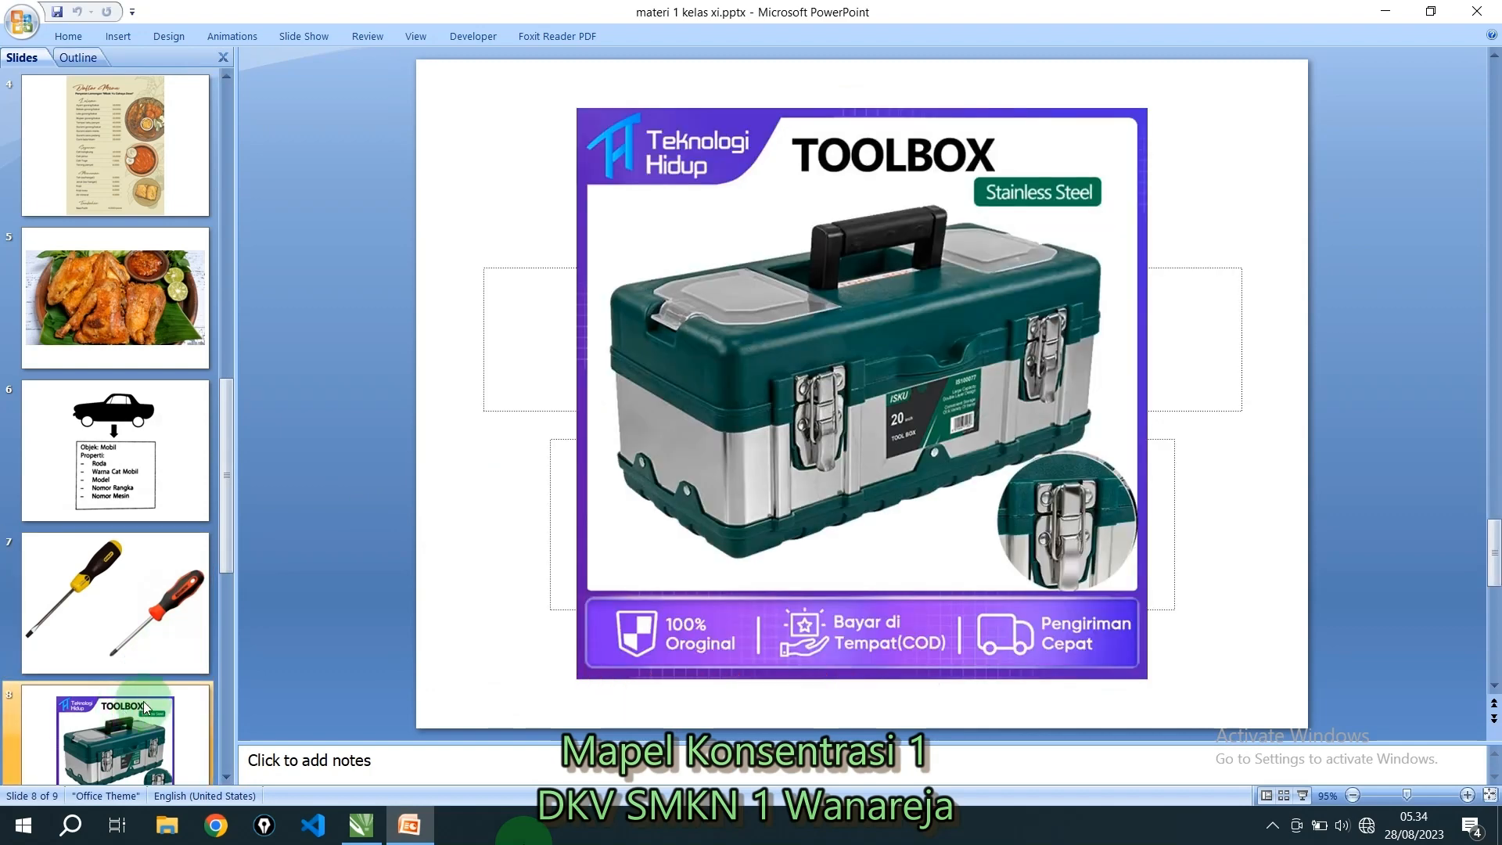
click(361, 826)
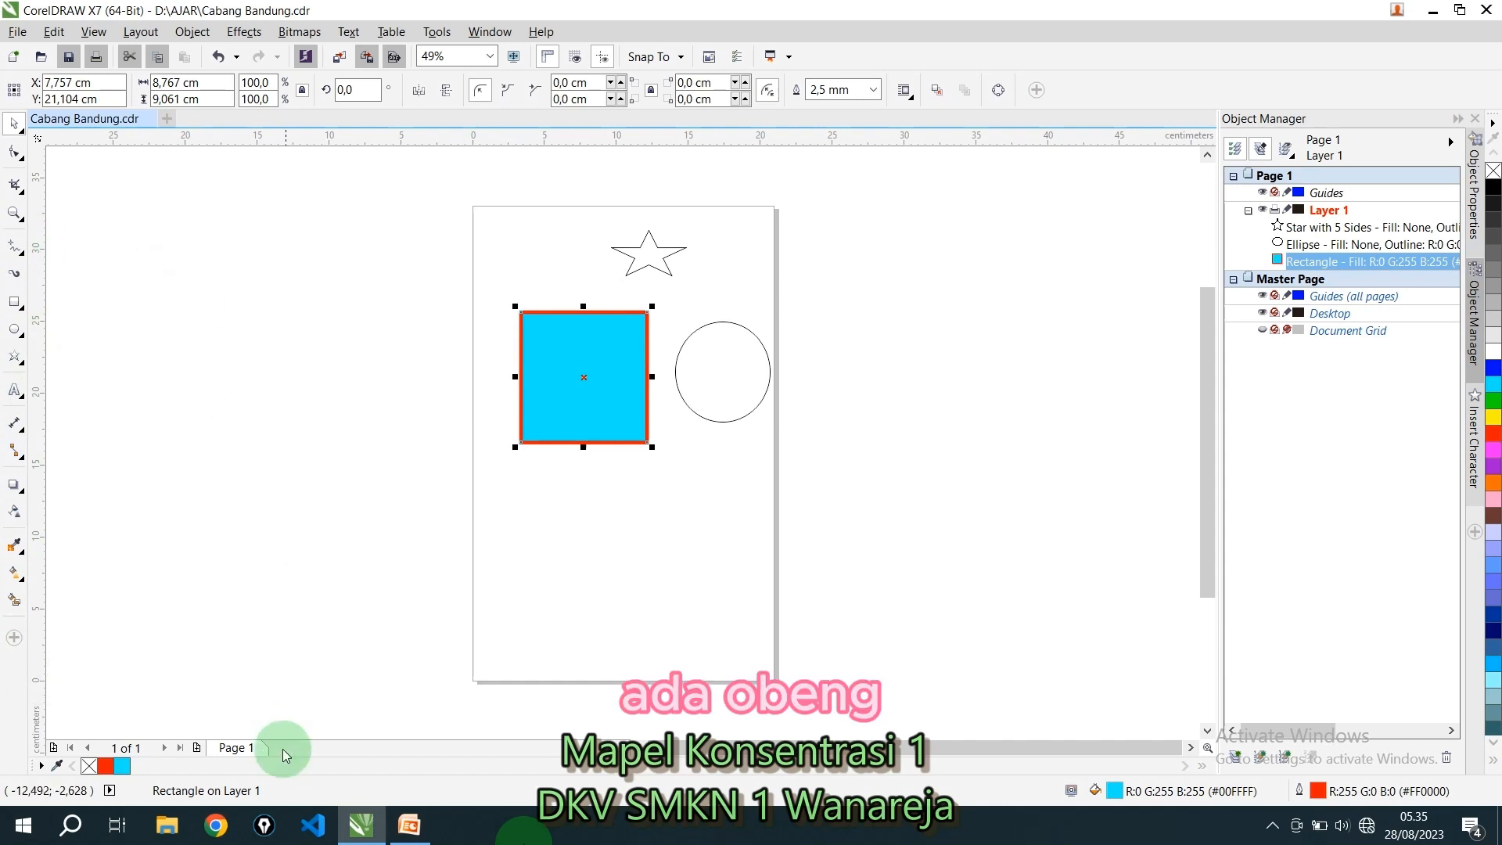
click(356, 834)
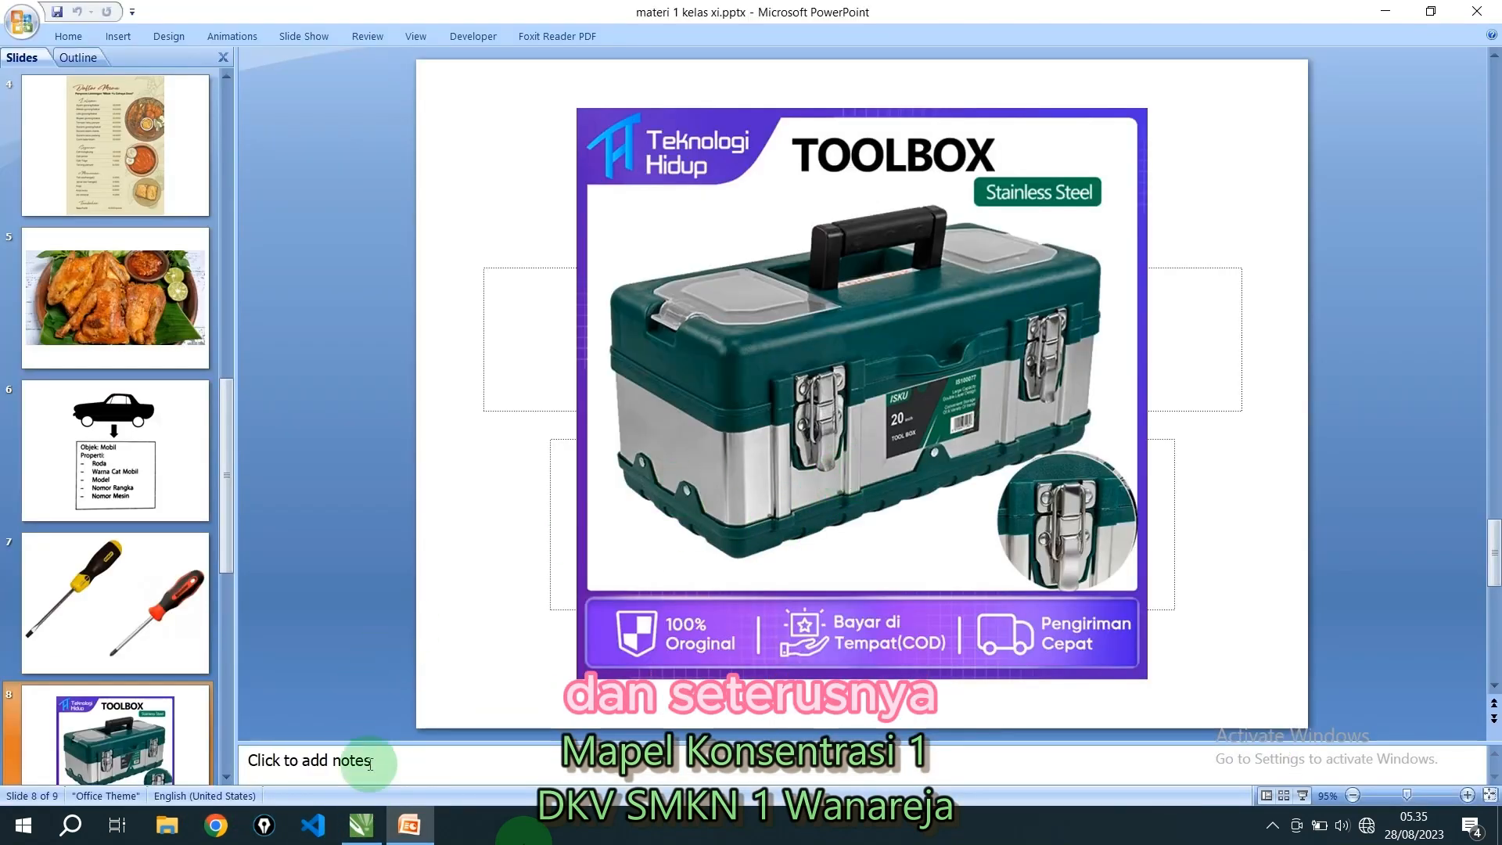
Switch to CorelDRAW and deselect the cyan rectangle on the page
click(406, 835)
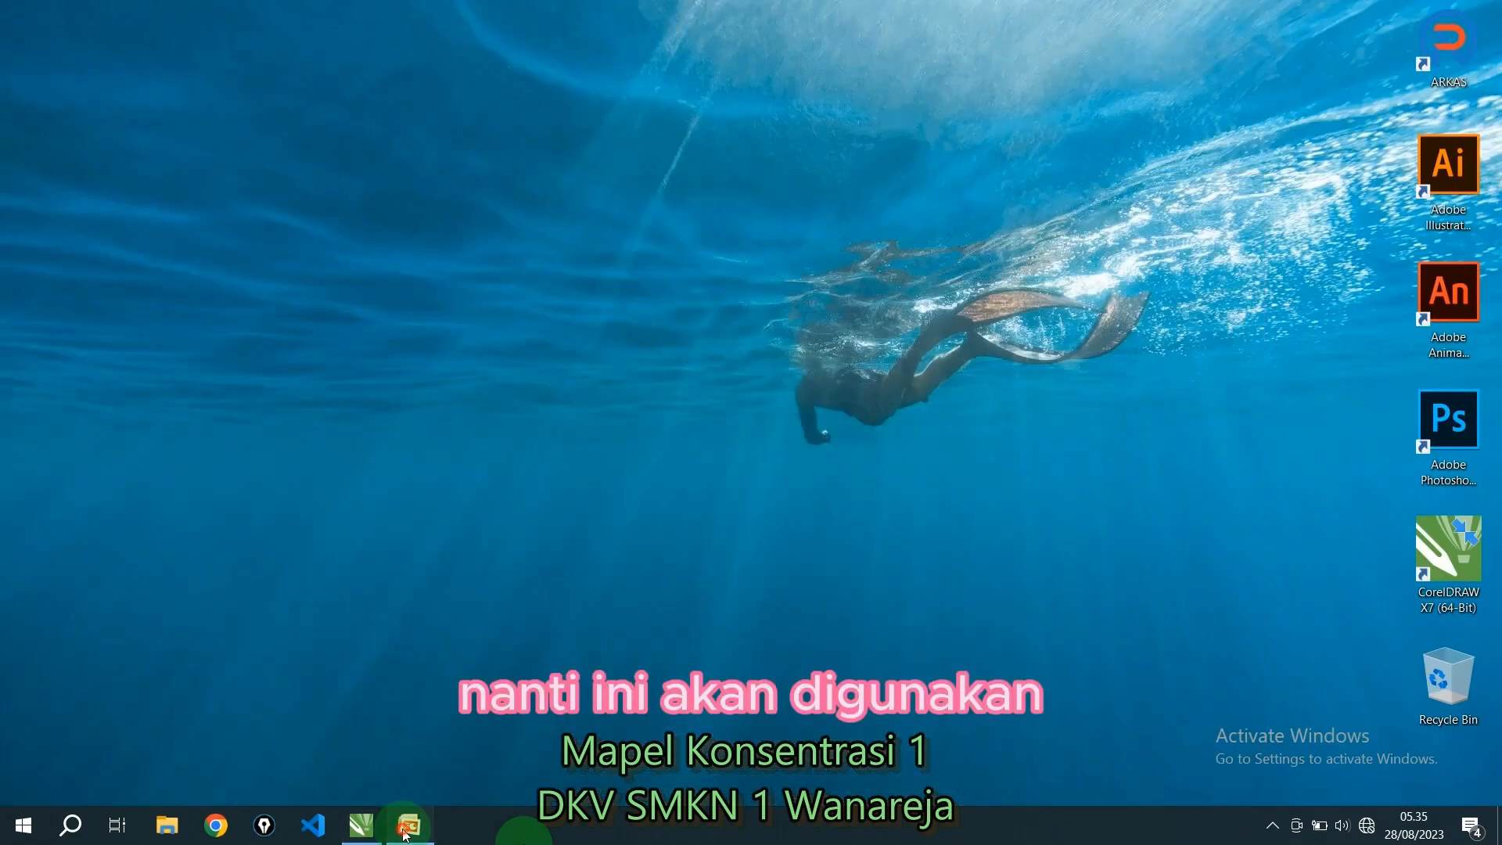
click(406, 834)
click(361, 828)
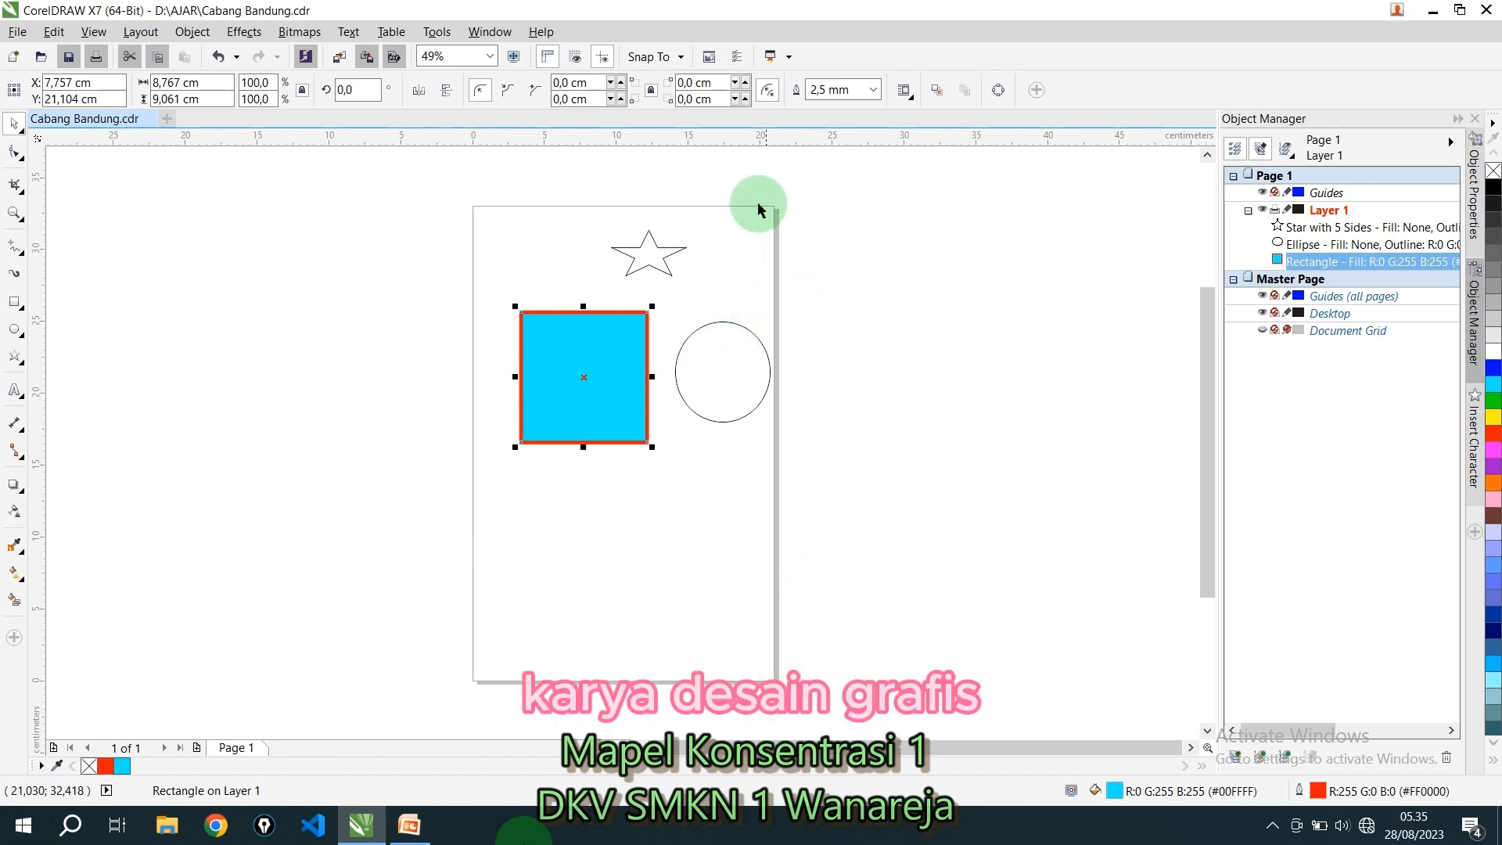
click(516, 519)
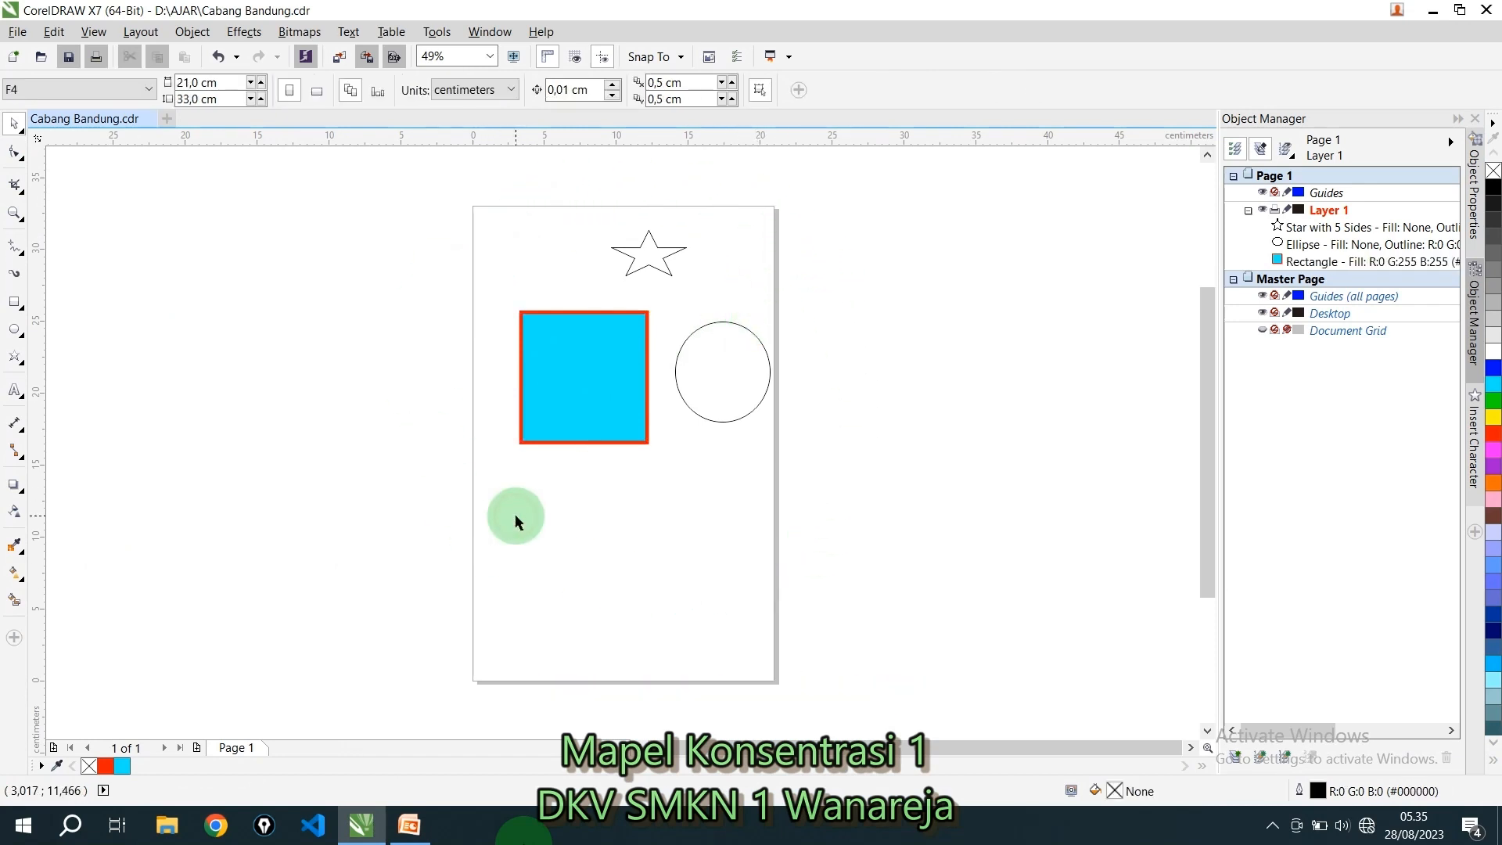
Switch to the PowerPoint presentation and display slide 7 with the two screwdrivers
click(412, 828)
click(155, 587)
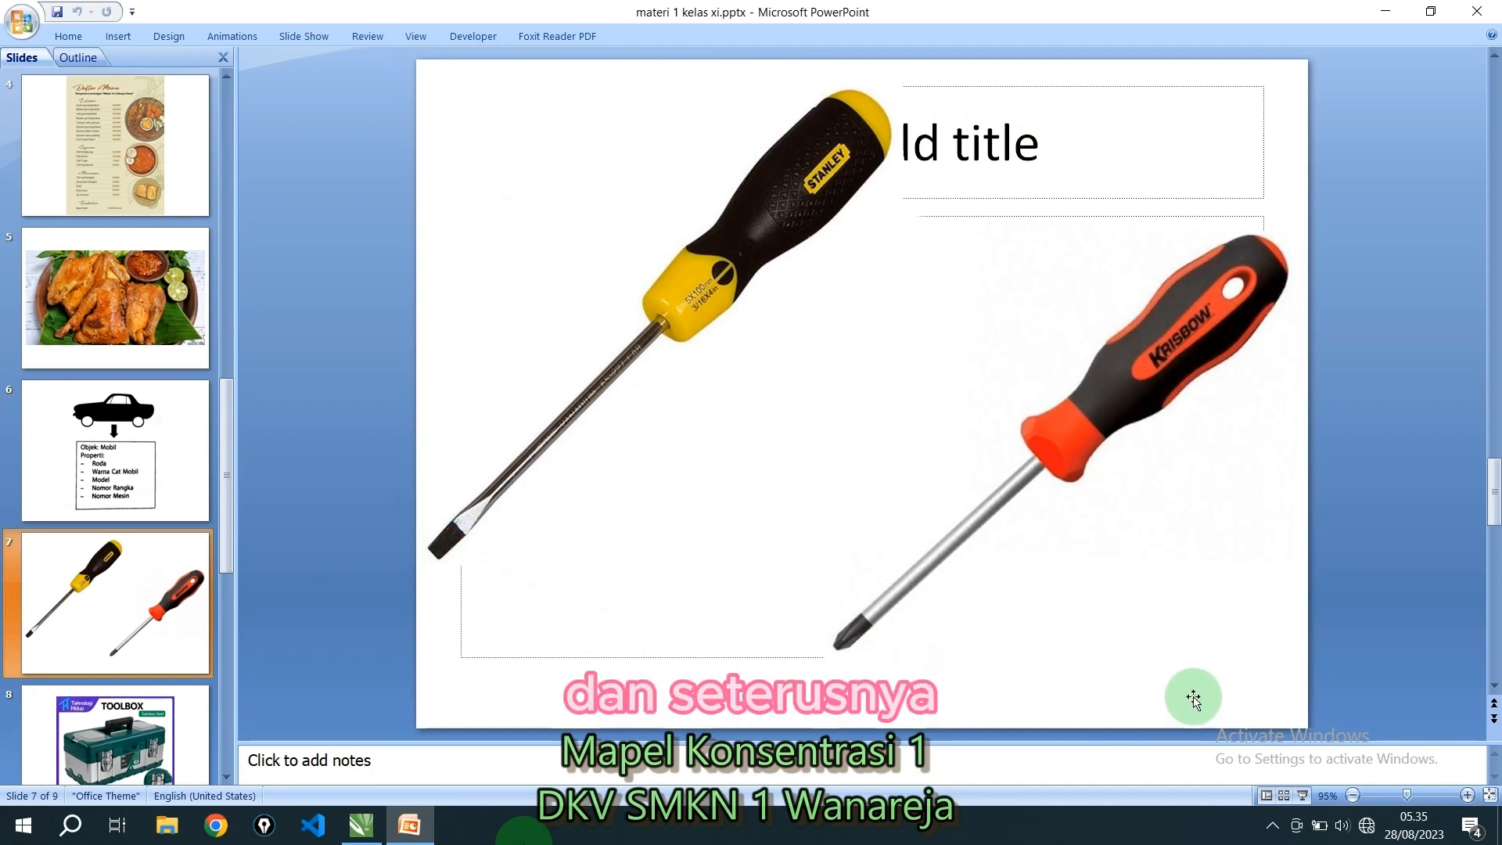
click(132, 645)
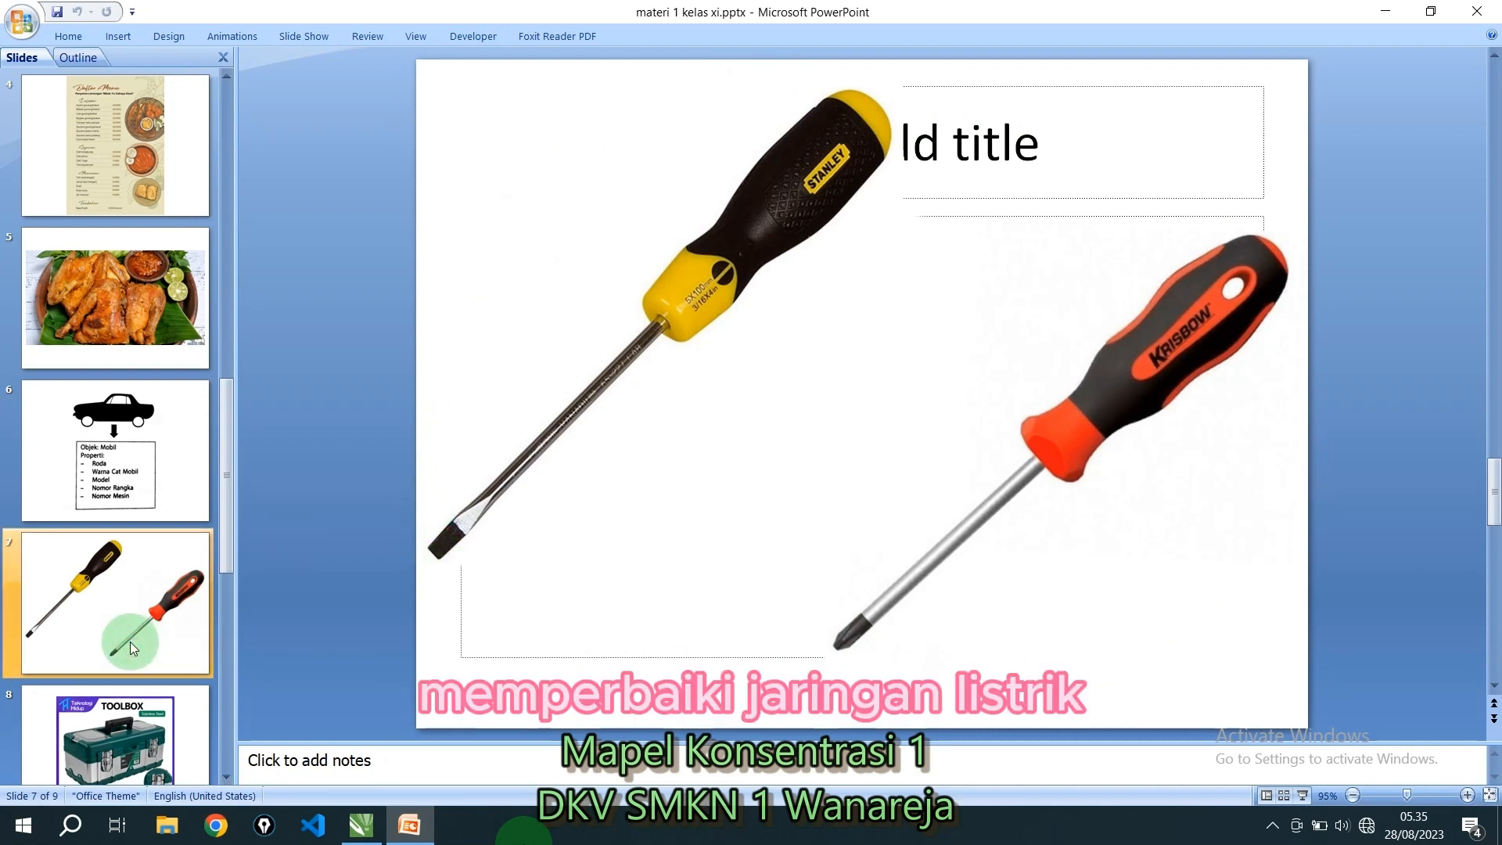
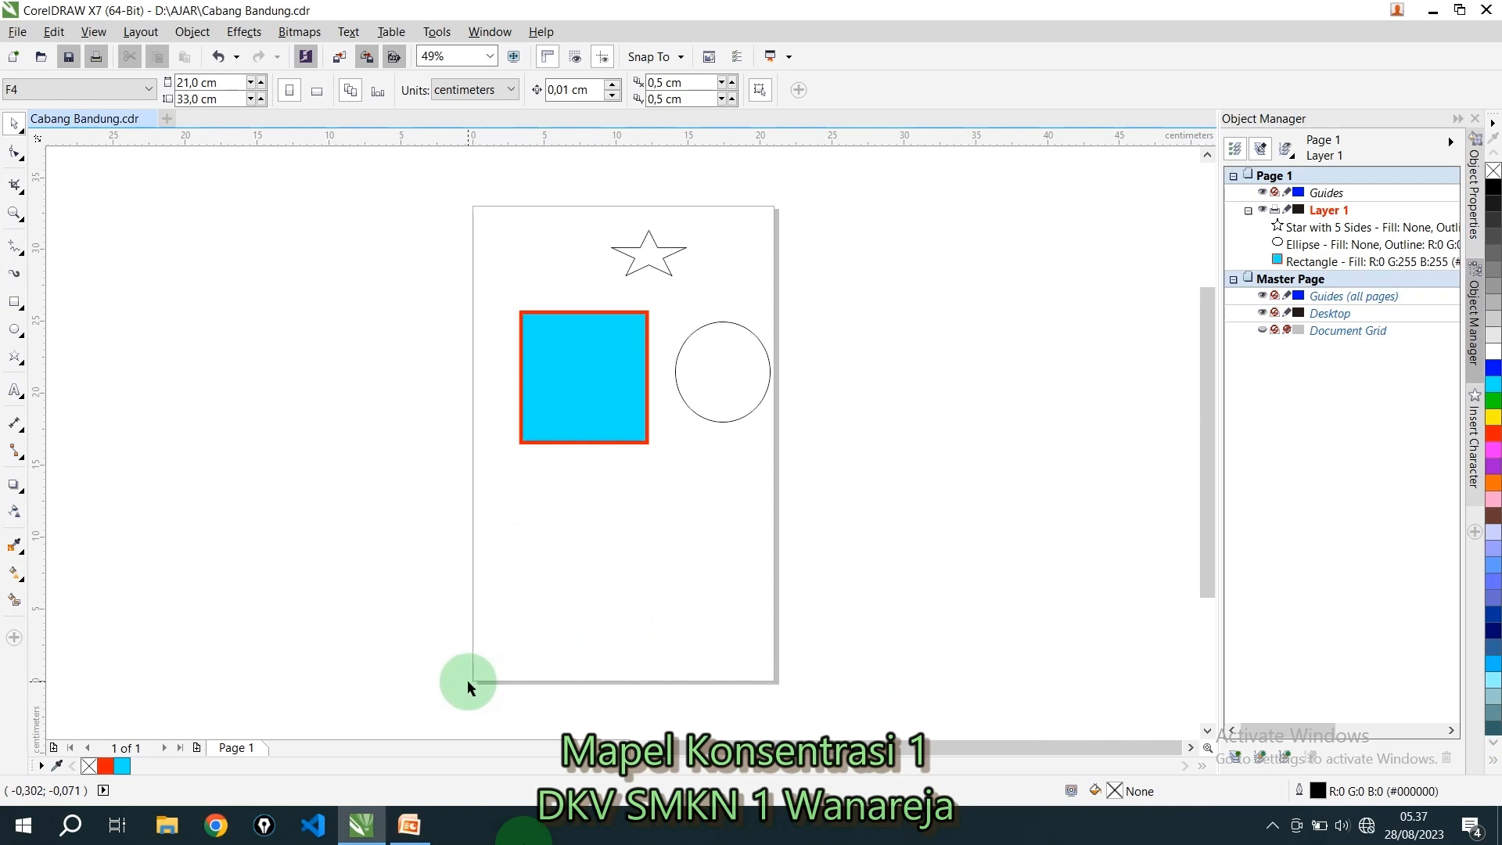
Examine the ruler positions of the page's lower-left and upper-left corners in CorelDRAW, and check the page size presets
scroll(467, 679, up, 5)
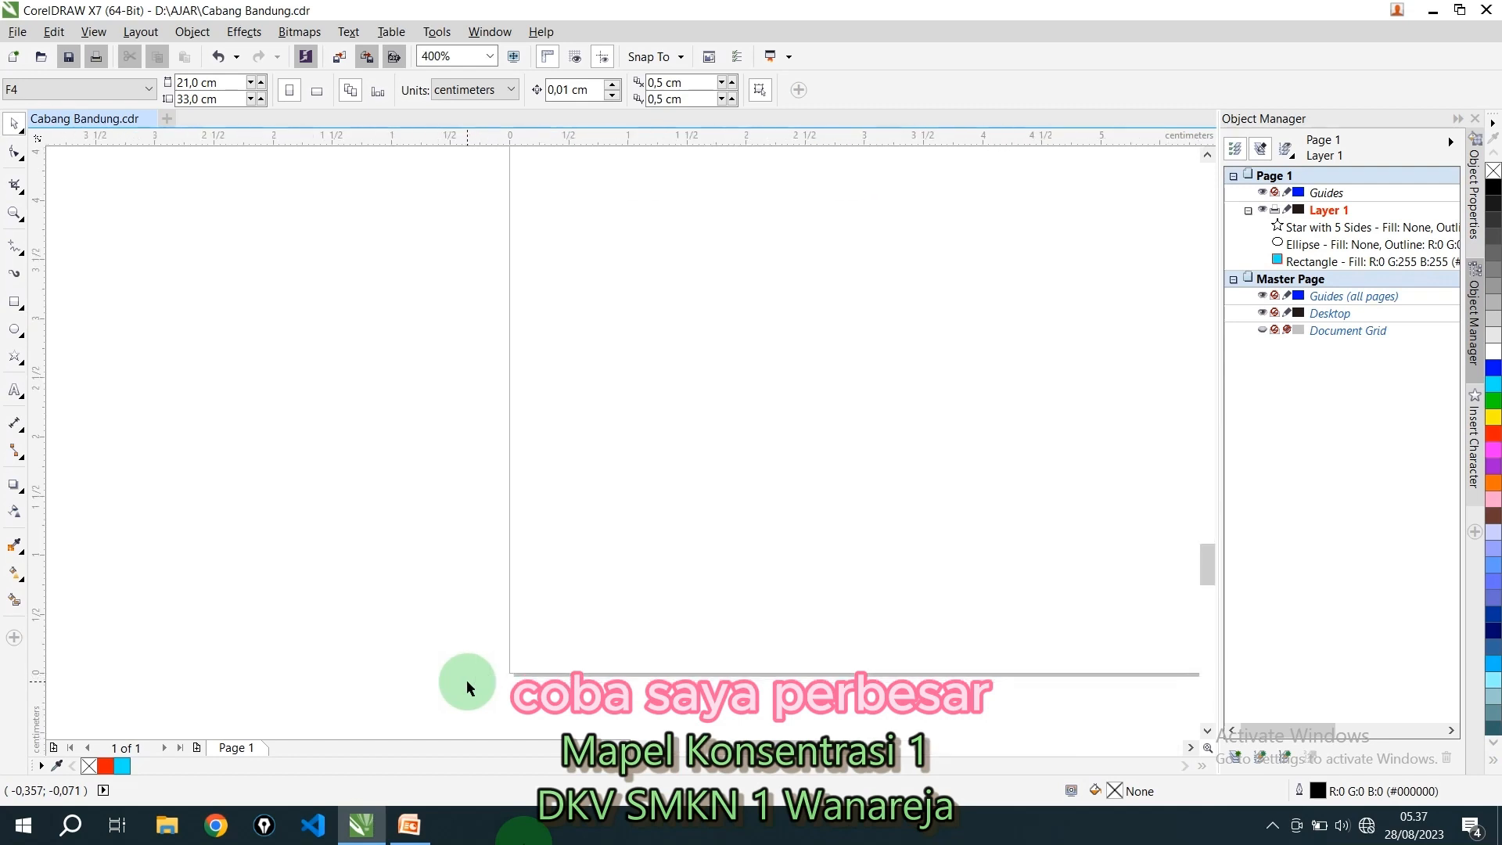
scroll(466, 680, up, 1)
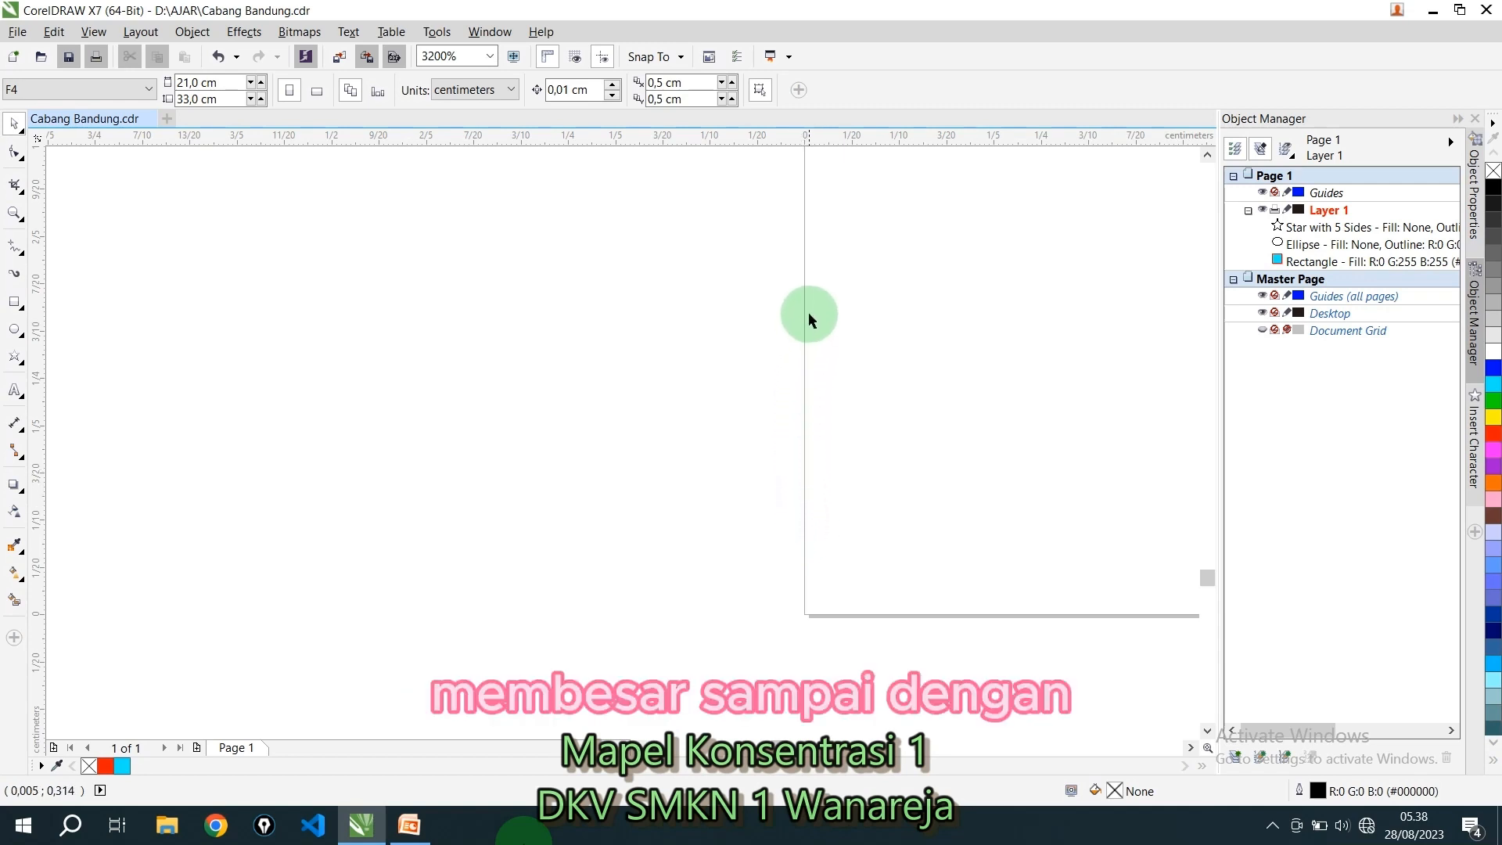
scroll(809, 305, up, 1)
scroll(809, 302, down, 3)
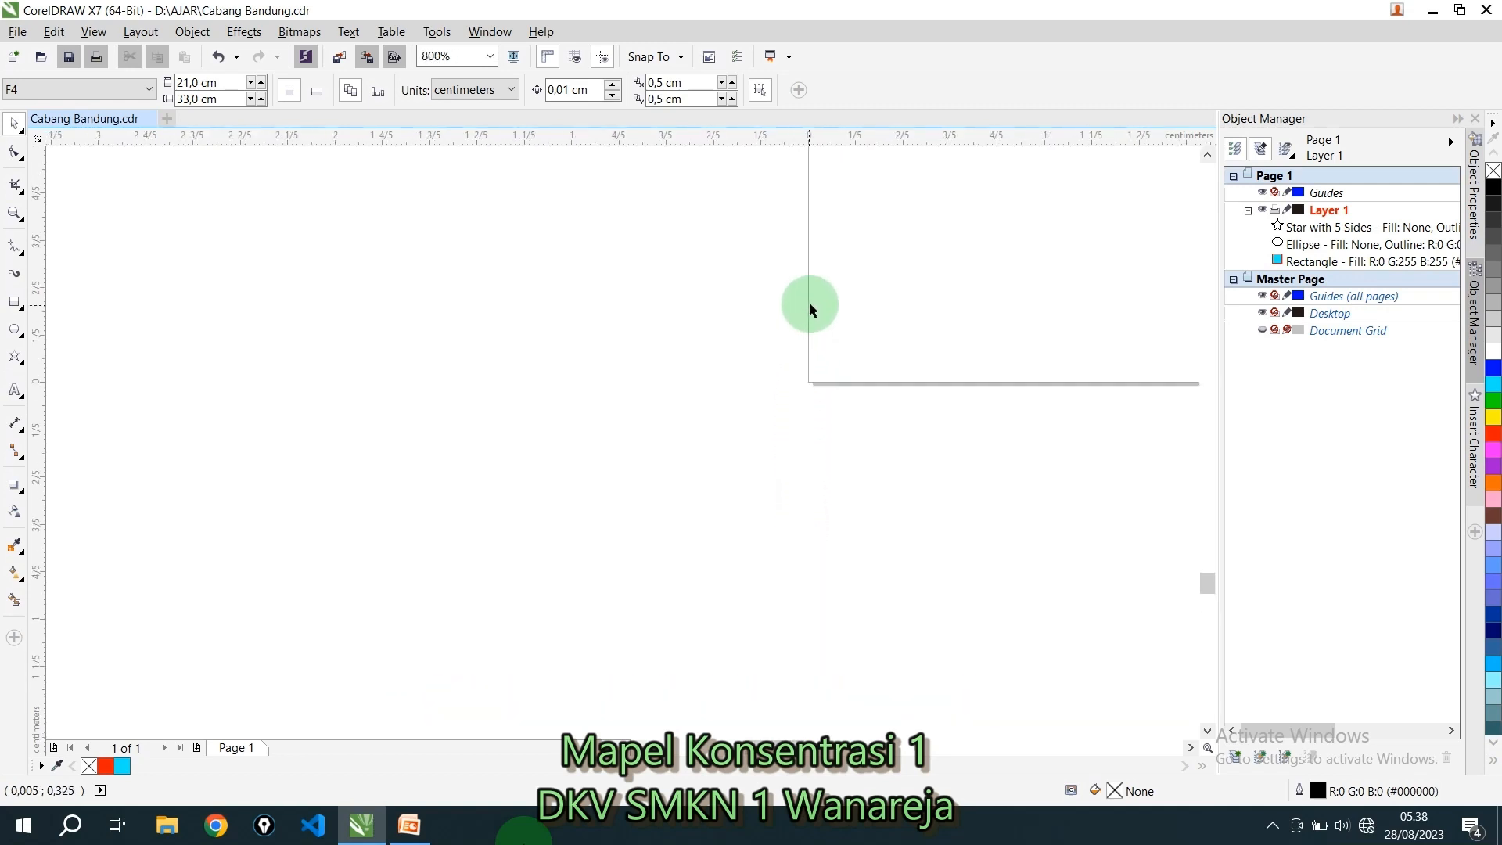
drag(1216, 596, 1184, 286)
scroll(932, 439, down, 2)
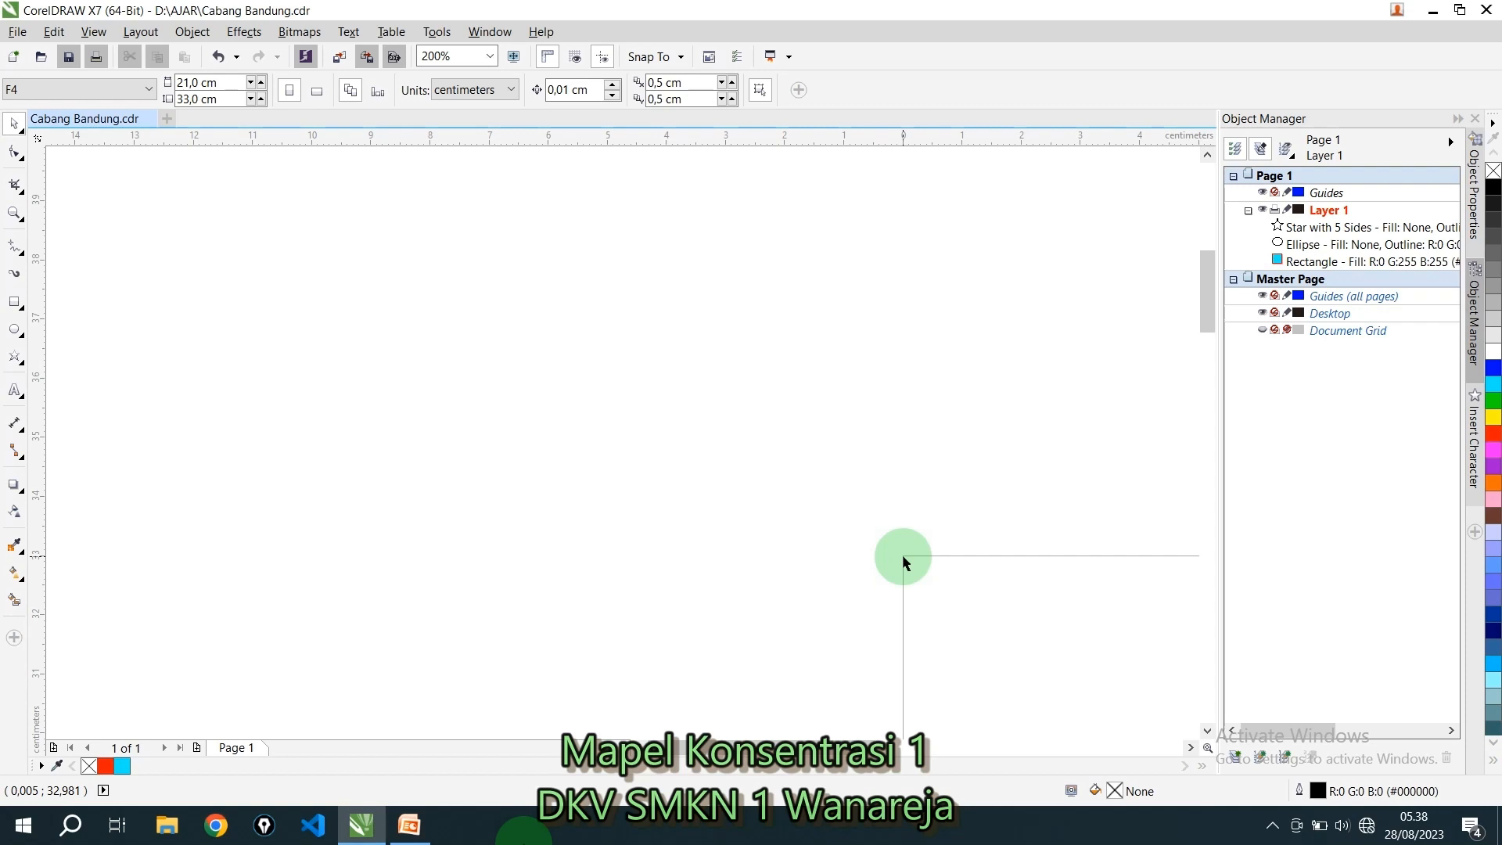
click(151, 88)
click(152, 90)
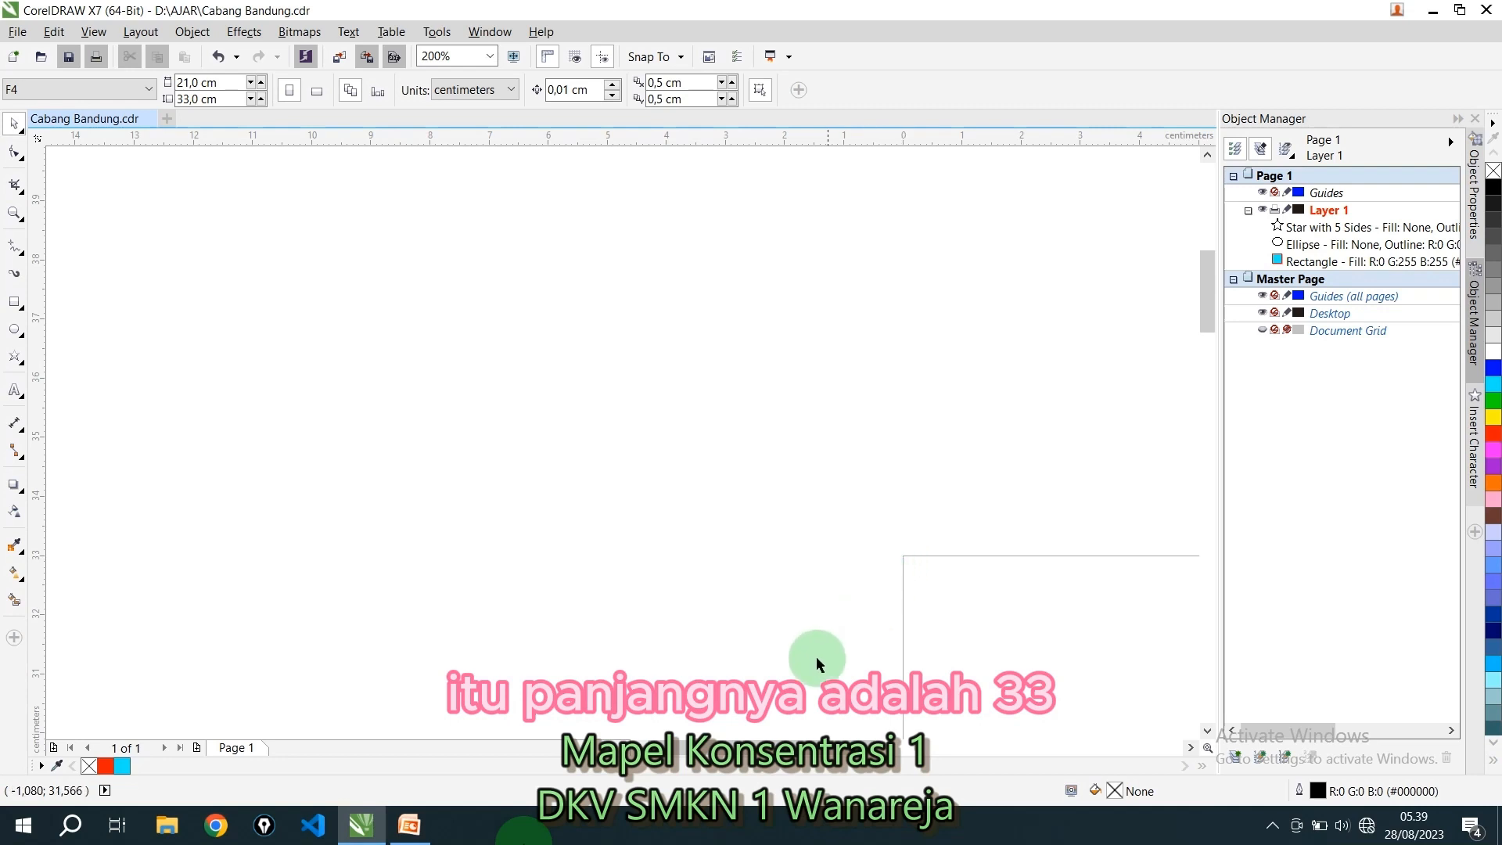
Examine the horizontal ruler against the page's right edge at its upper and lower corners
drag(742, 748, 978, 754)
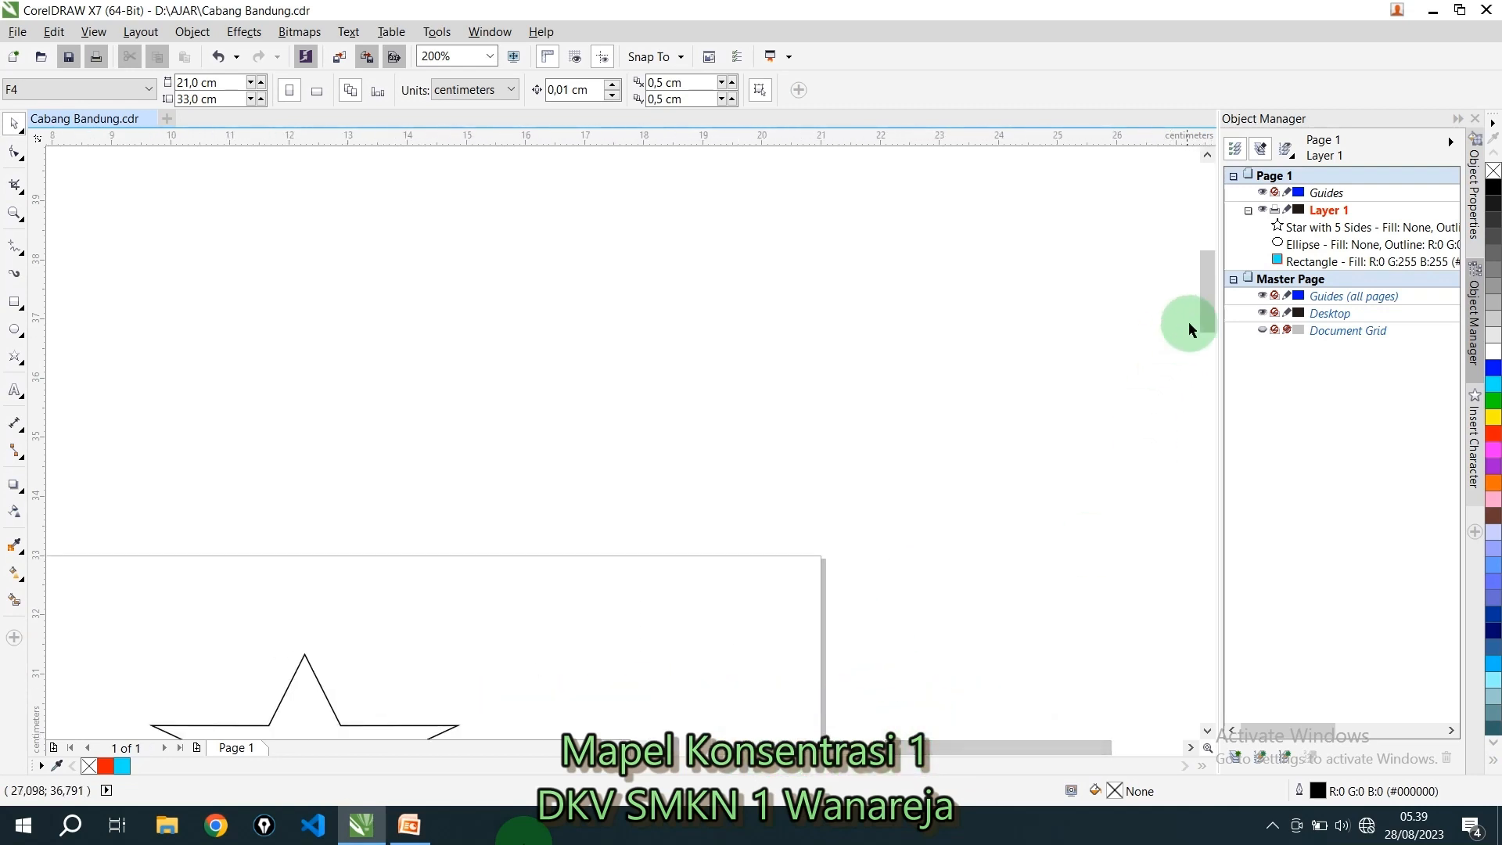
drag(1202, 316, 1211, 618)
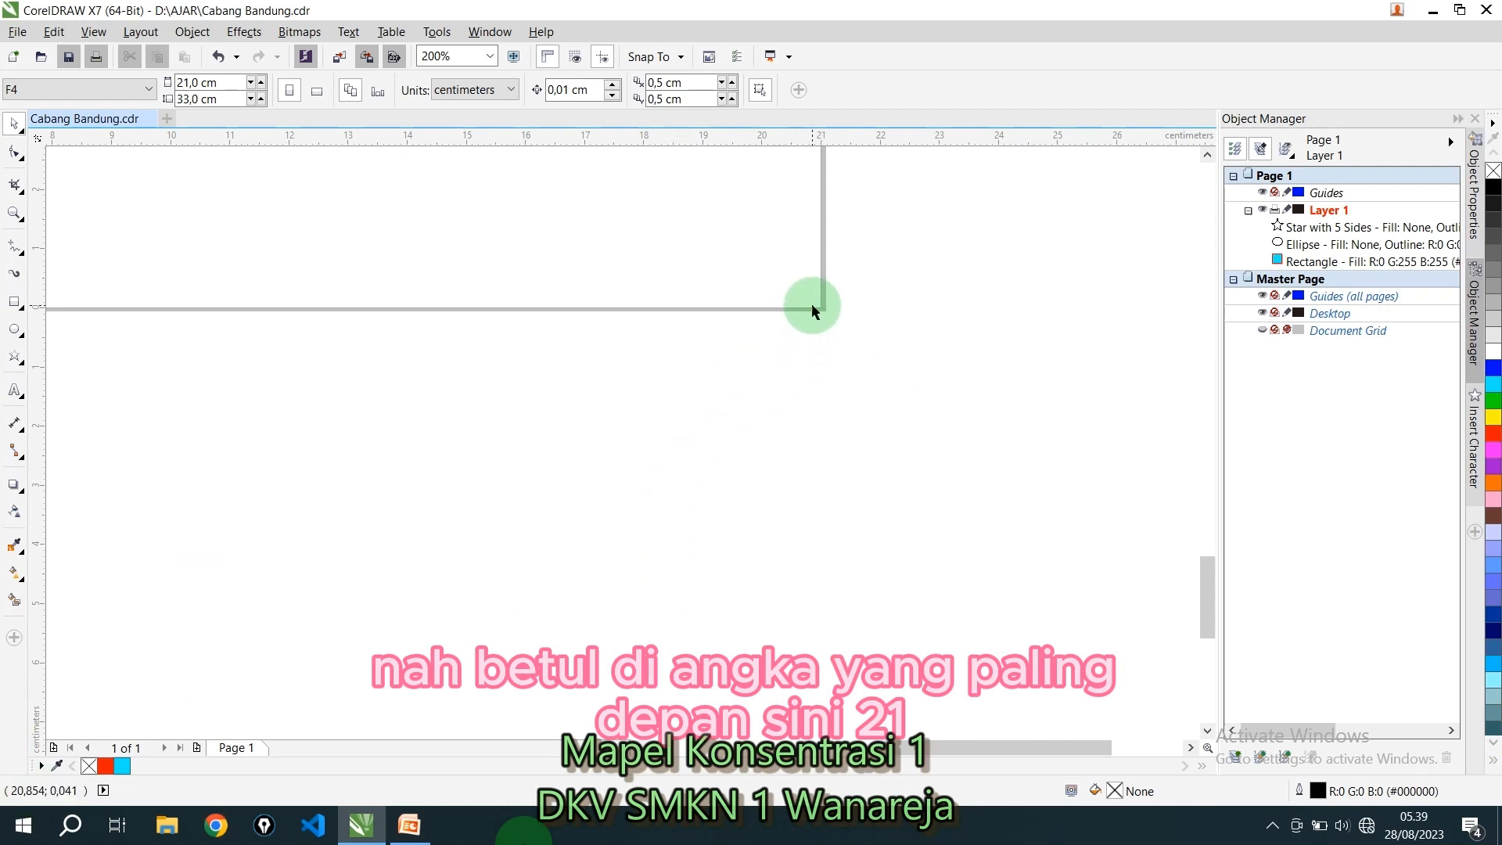
drag(1213, 607, 1164, 324)
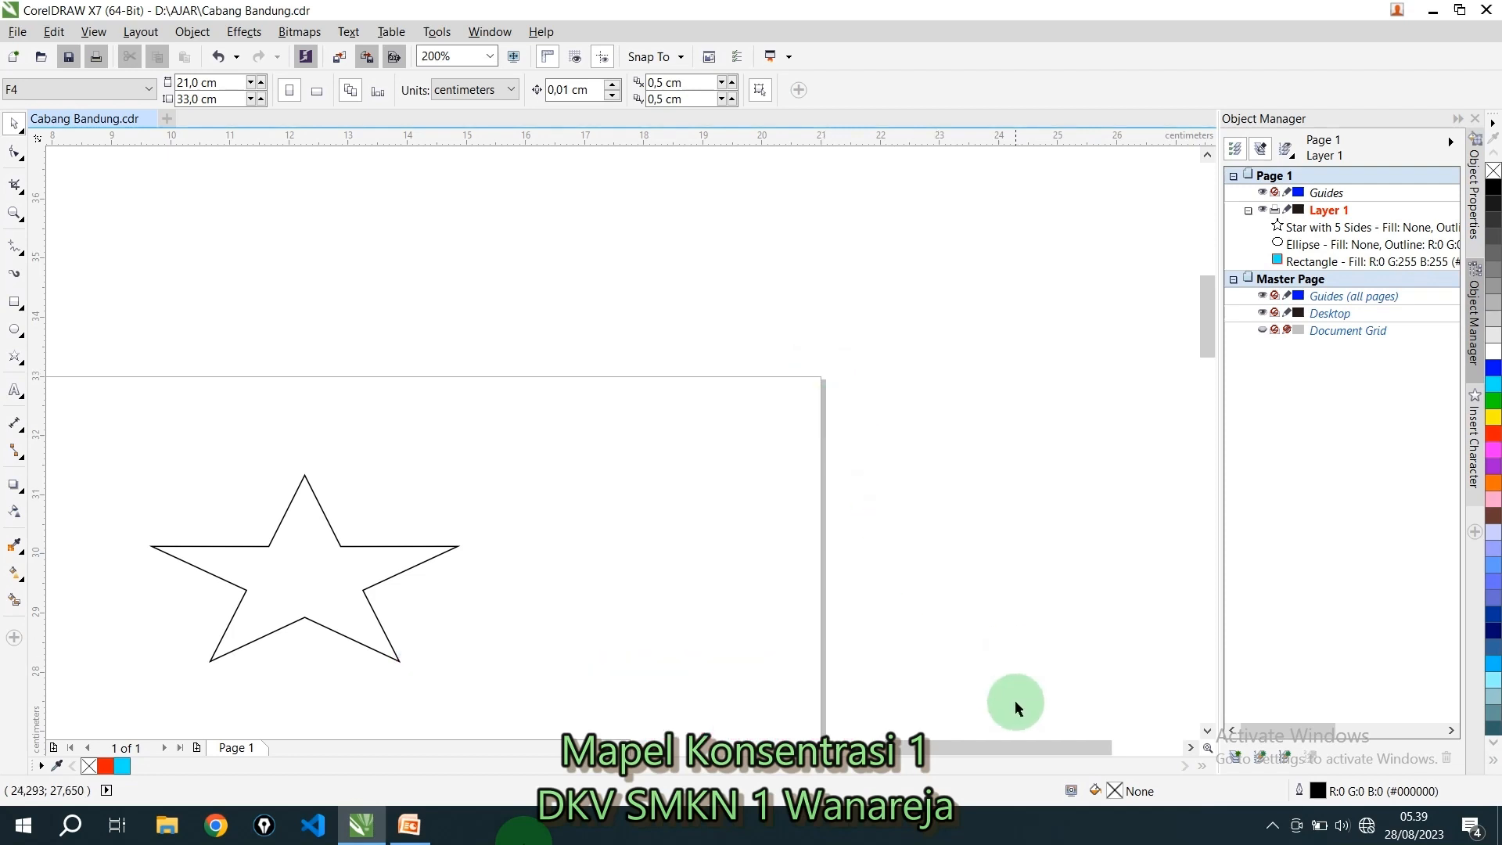
drag(1008, 745, 882, 749)
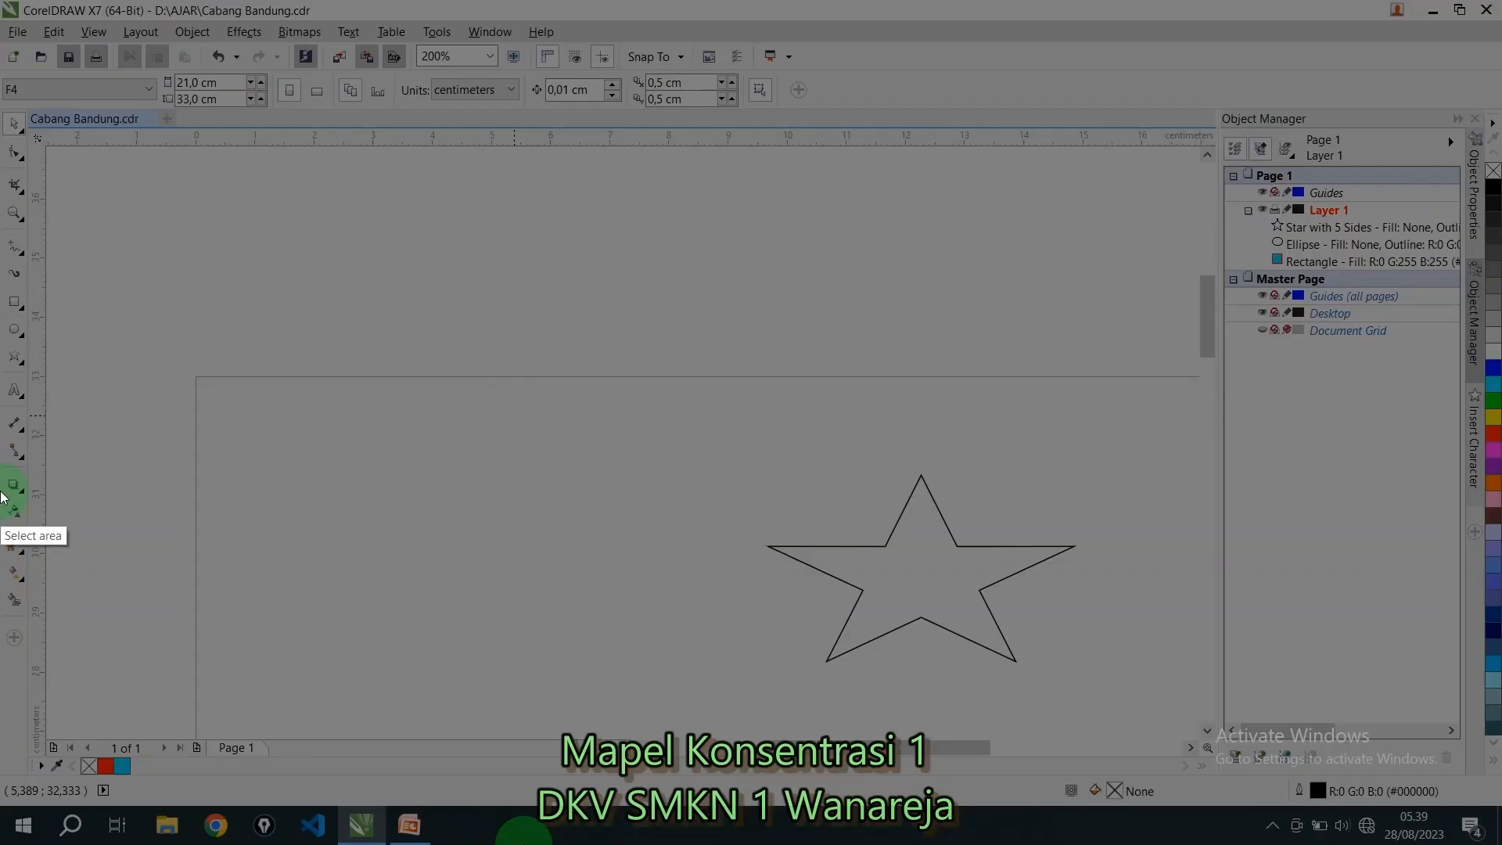
Capture the lower part of the screen, outline the status bar with a red rectangle, and close the capture without saving
drag(2, 475, 1350, 806)
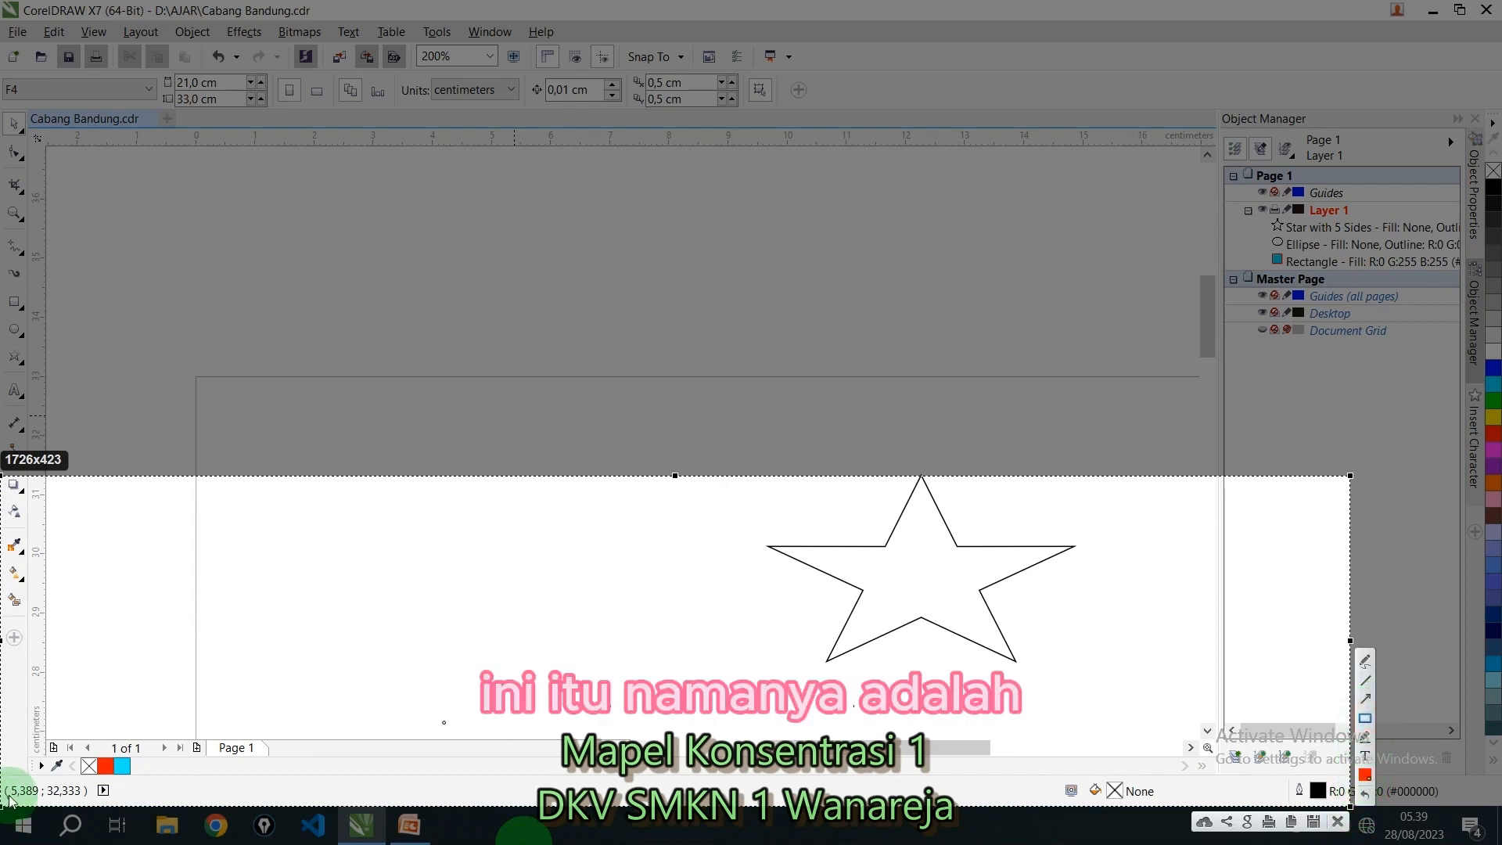
mouse_move(2, 775)
mouse_down()
mouse_move(1262, 783)
mouse_move(1293, 803)
mouse_up()
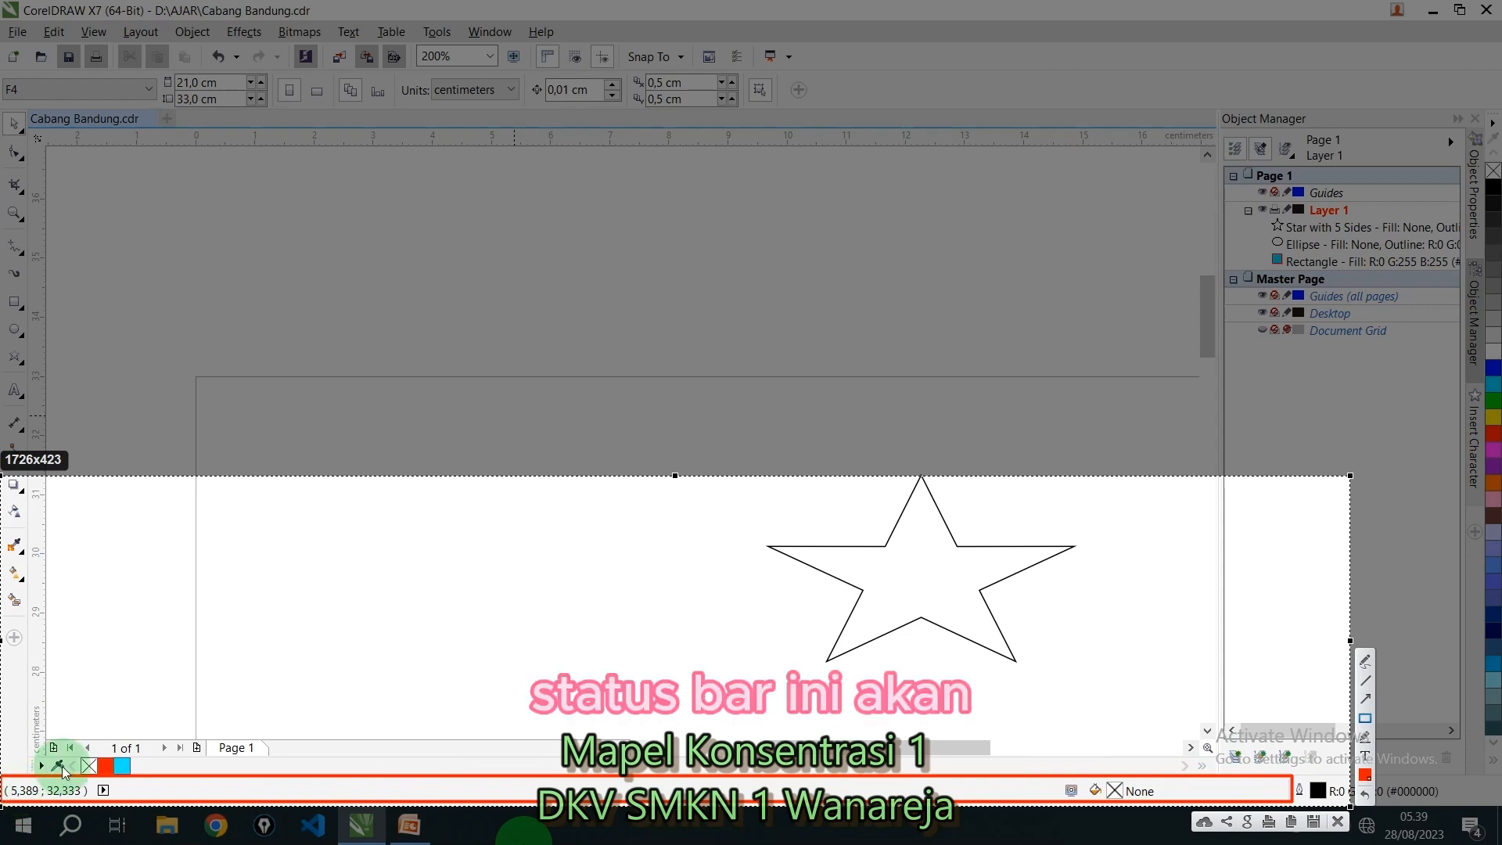
click(1340, 821)
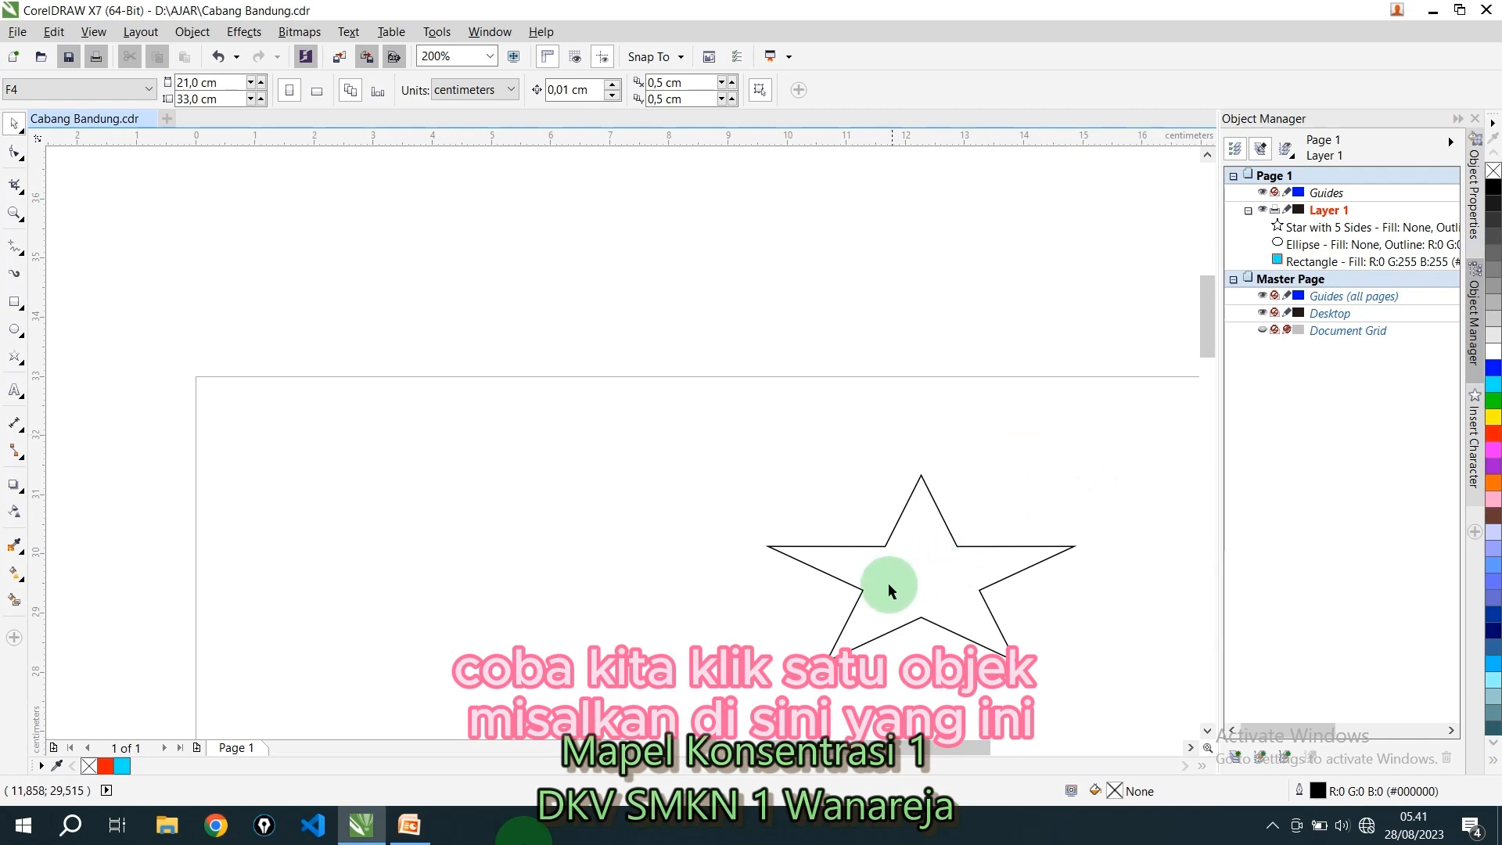
Recolour the cyan rectangle with a green fill, change the fill to magenta, and give it a cyan outline
drag(1204, 332, 1228, 448)
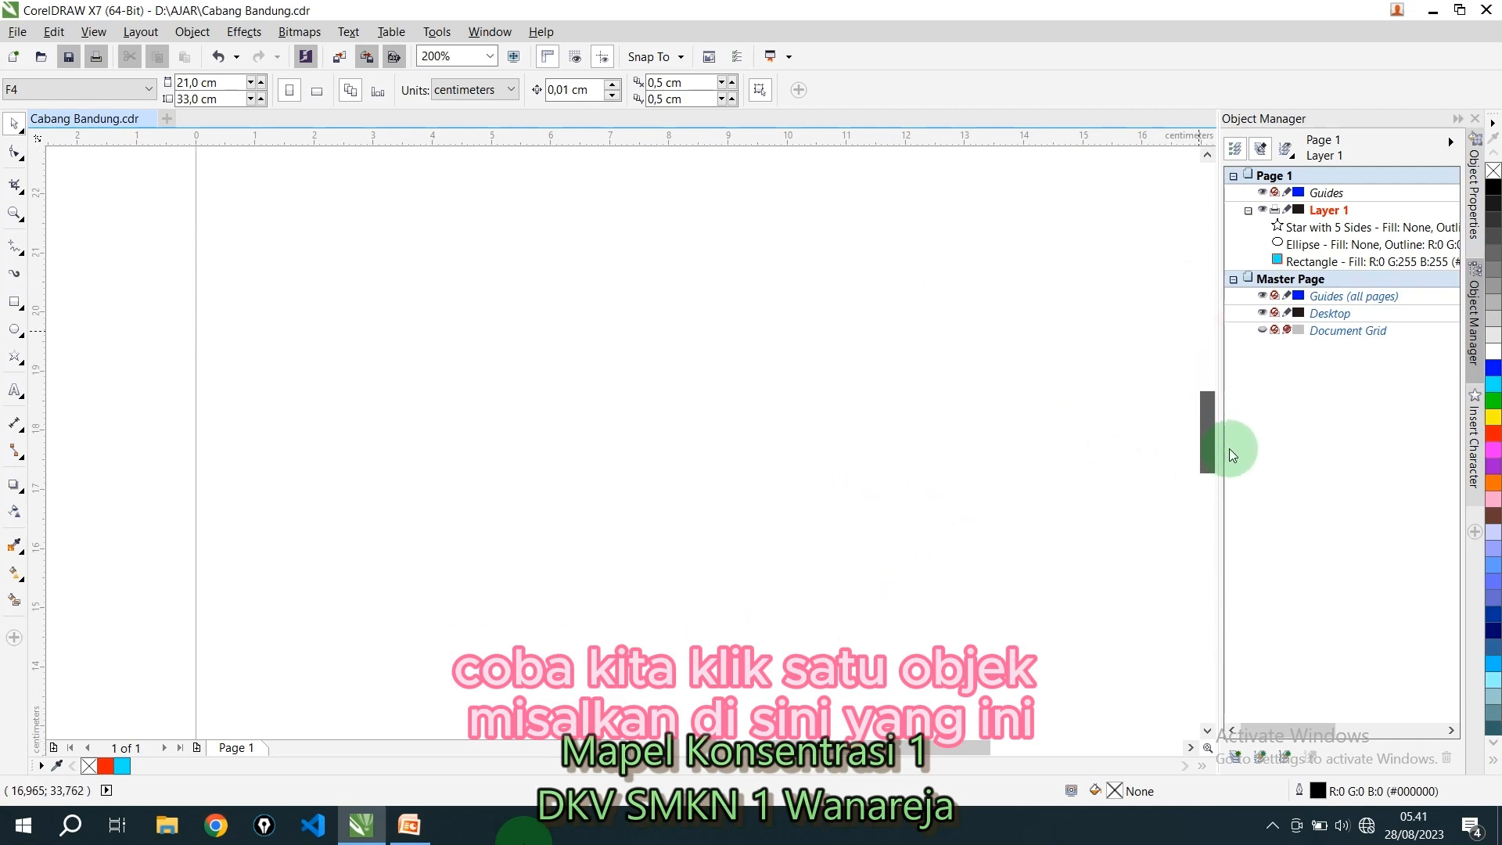
scroll(925, 454, down, 1)
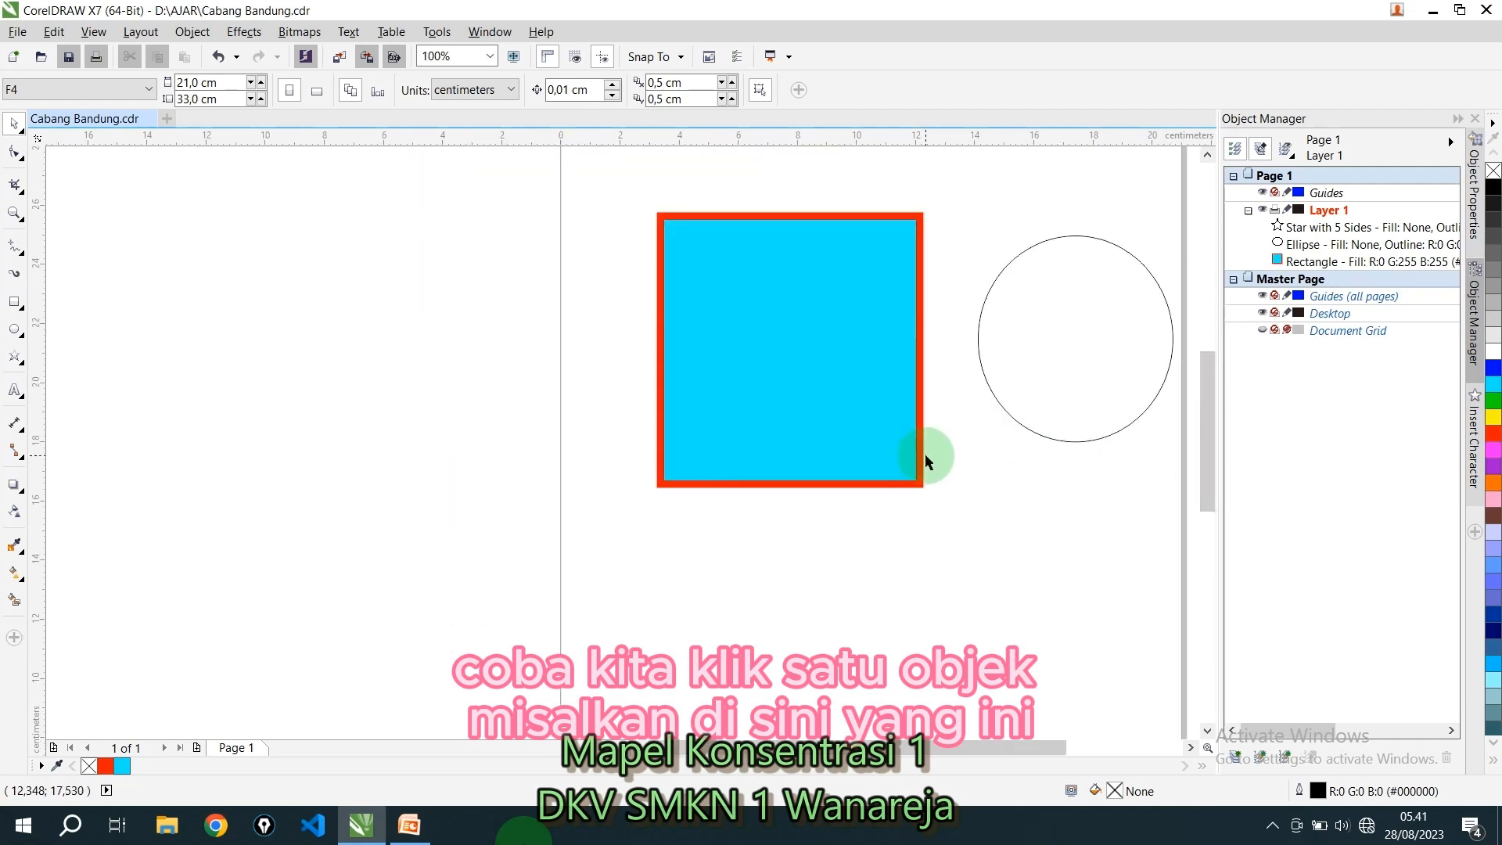
click(874, 421)
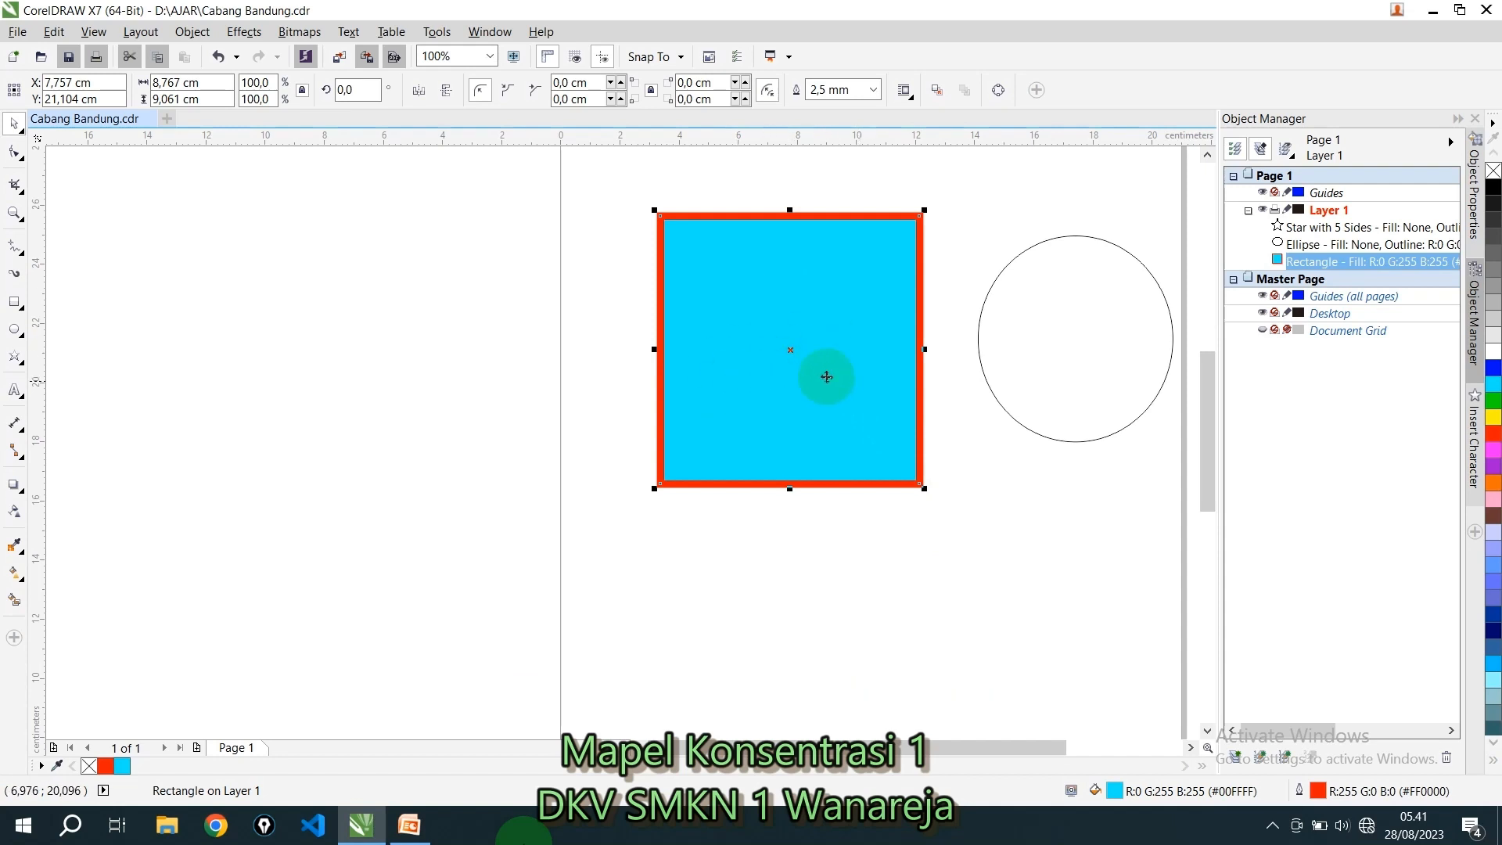
click(753, 337)
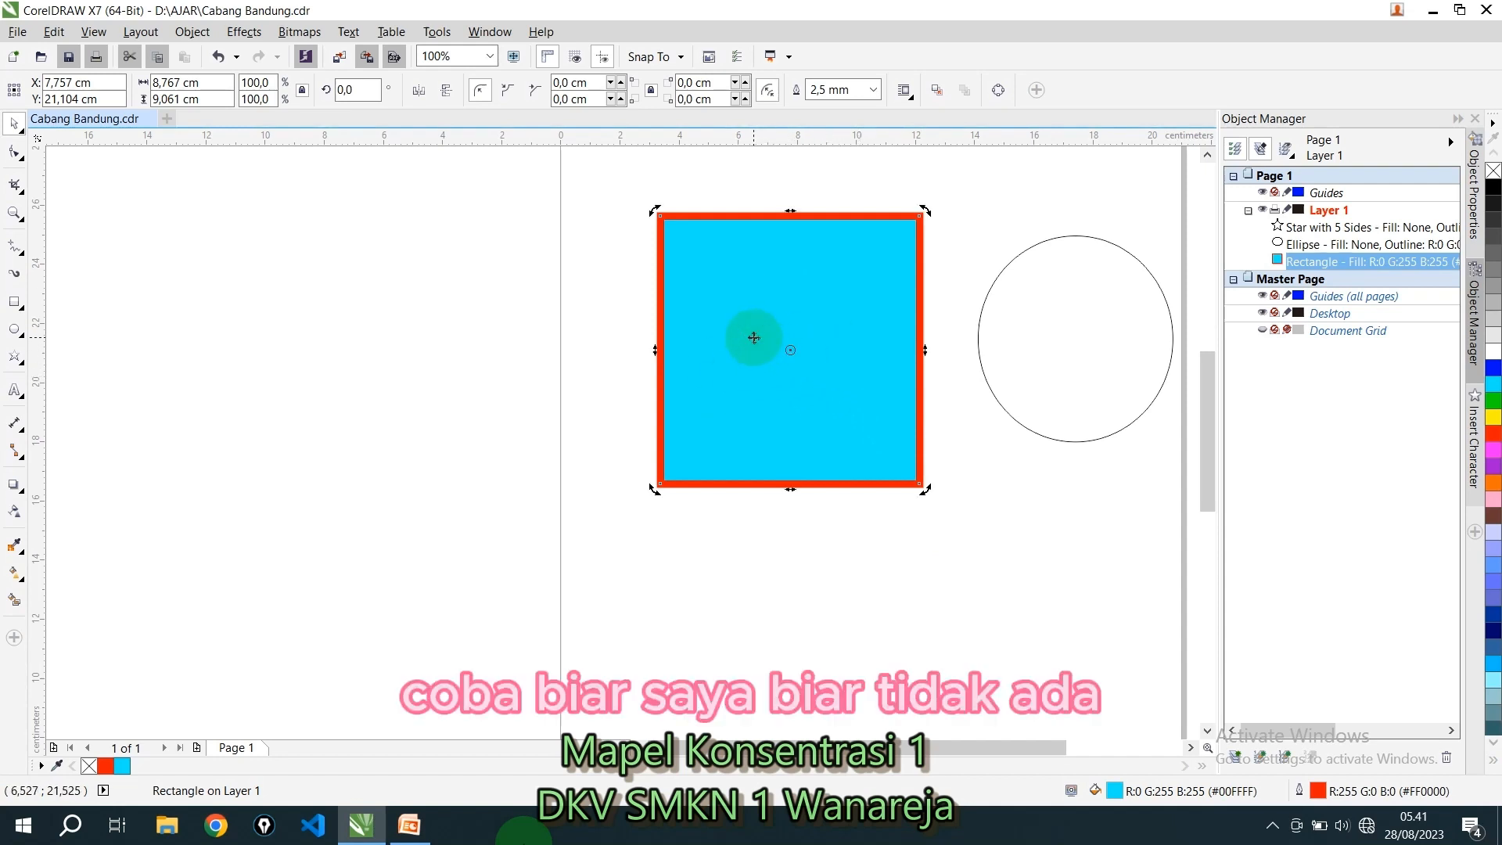
click(858, 338)
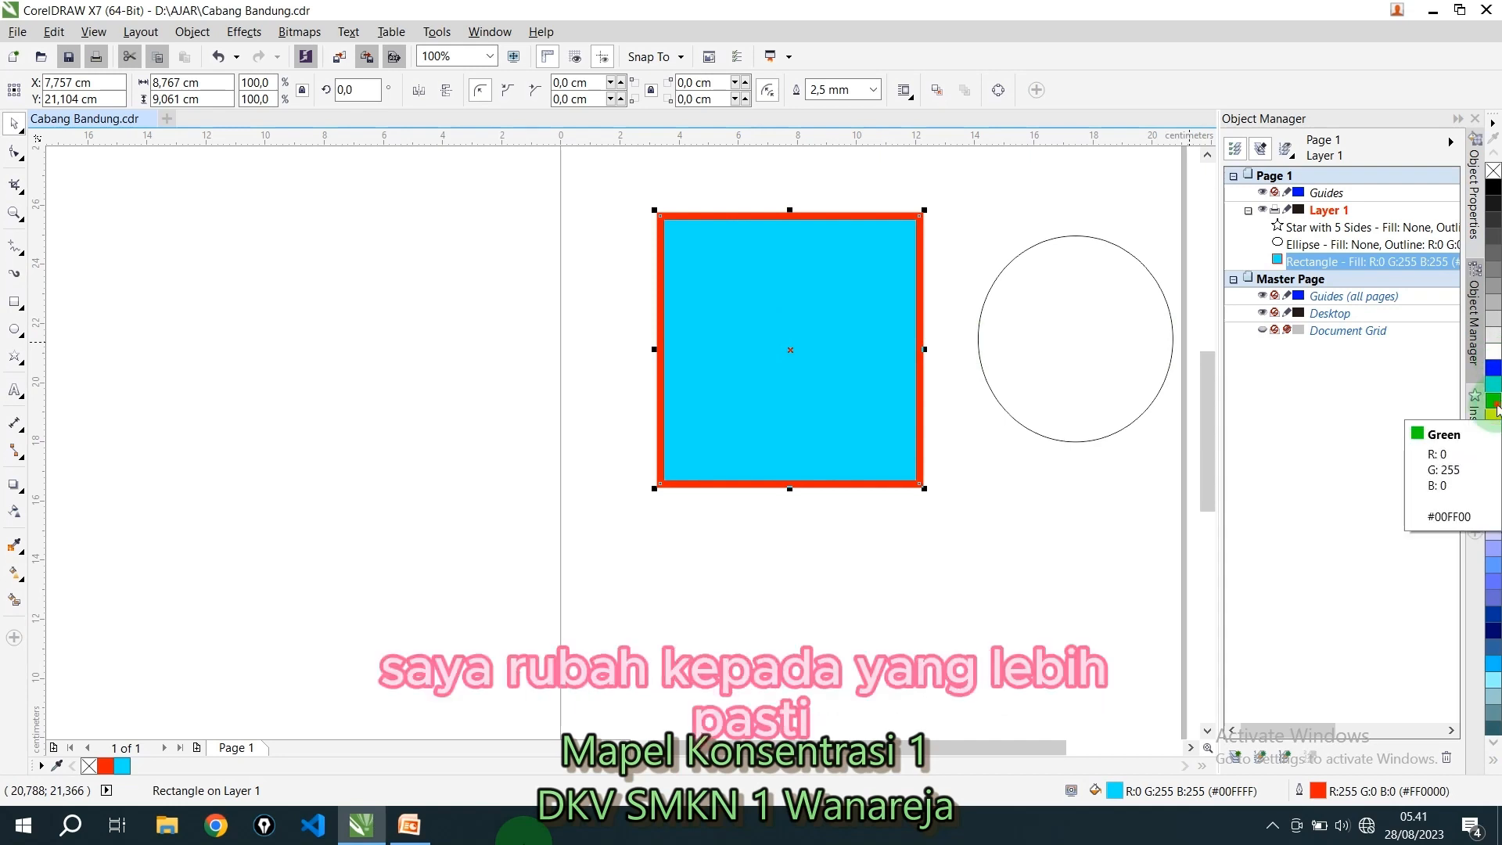
click(1494, 403)
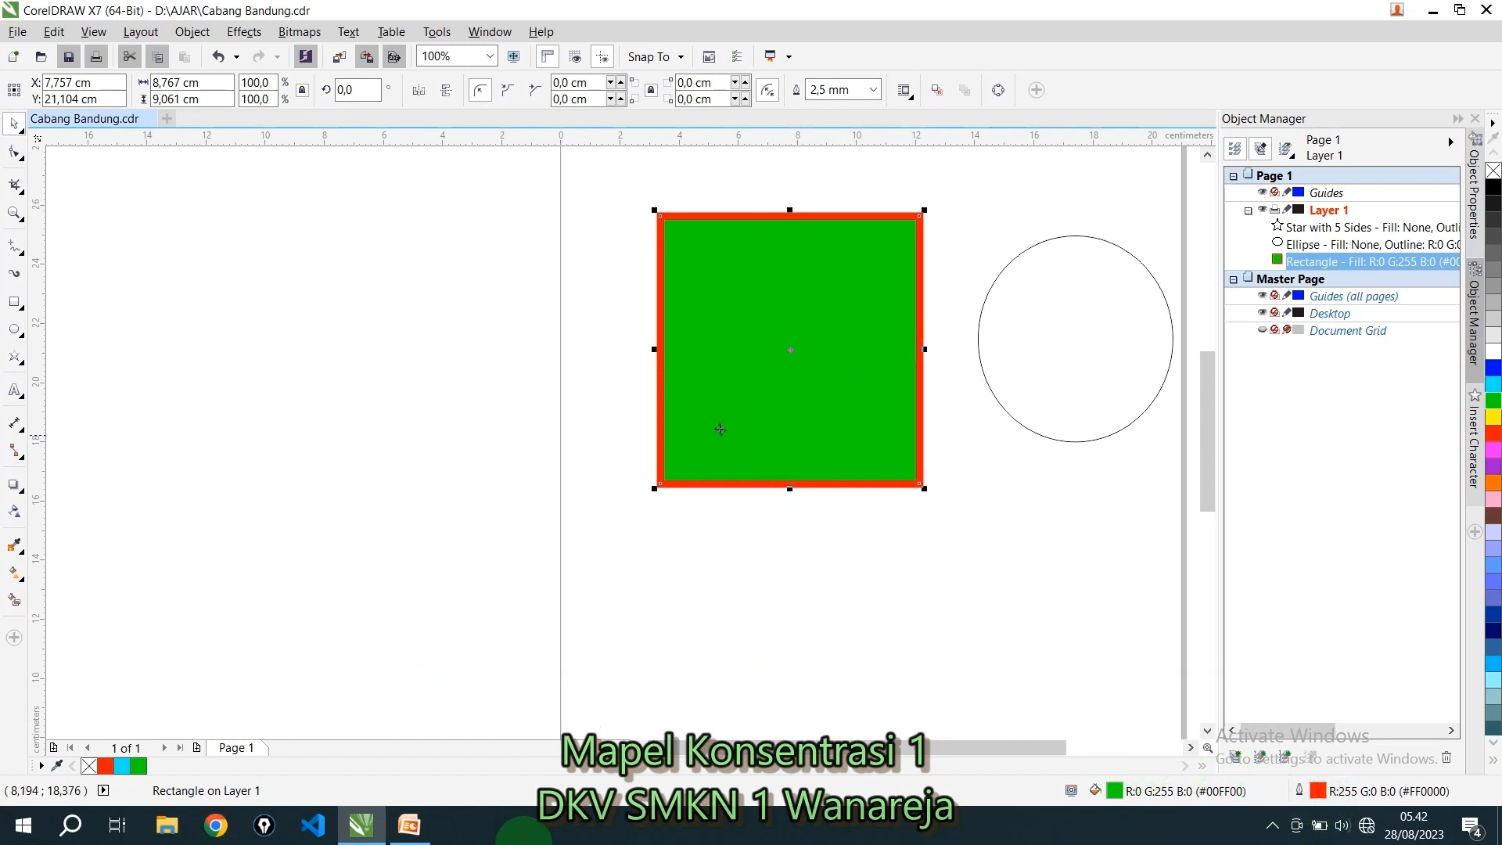
click(1495, 454)
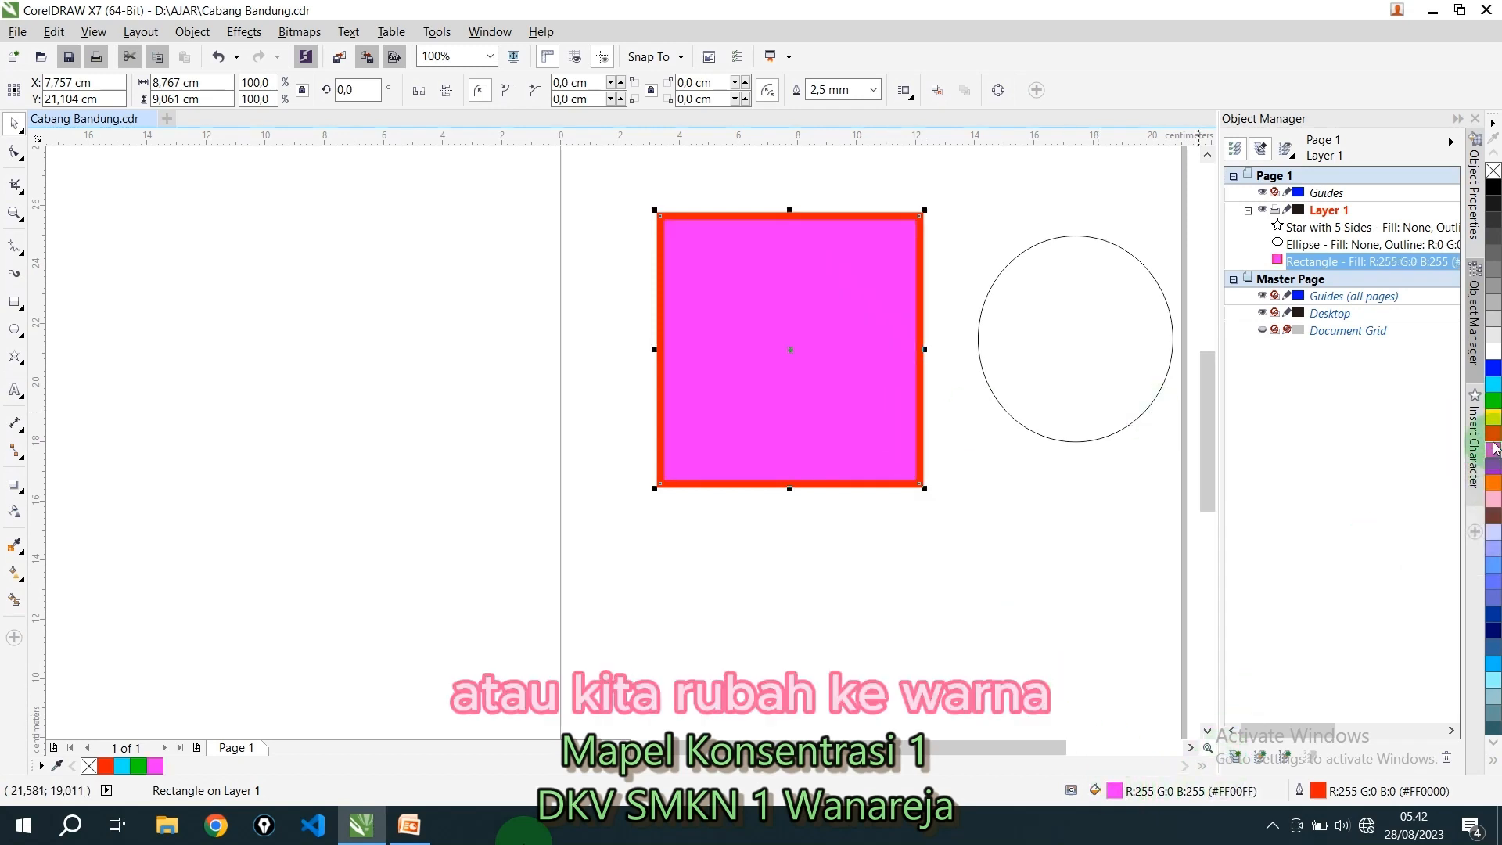
right_click(1494, 387)
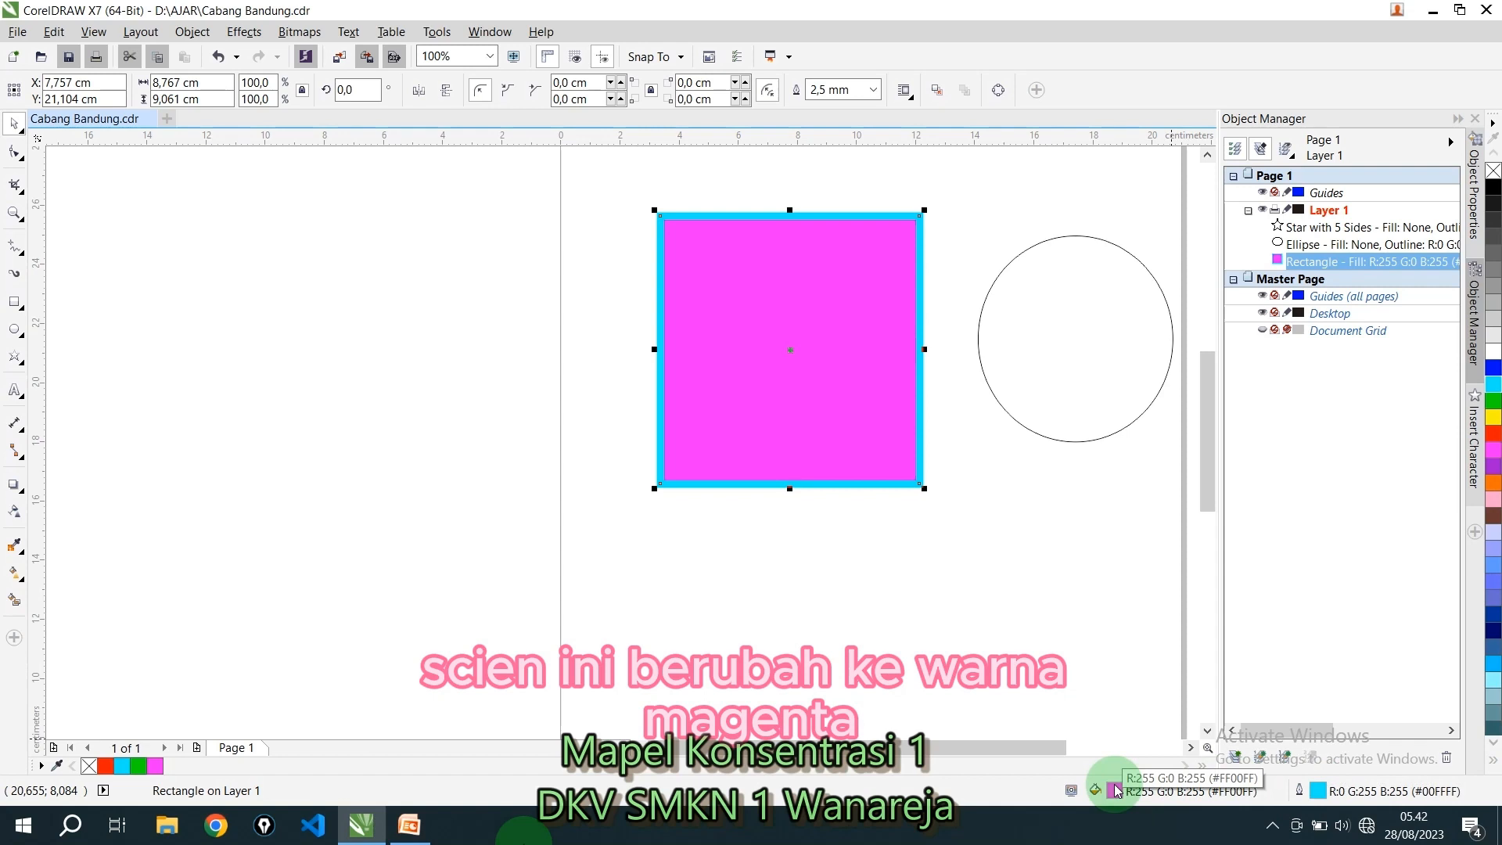
Compare the status bar's fill and outline colours with the magenta rectangle selected and deselected
click(1017, 563)
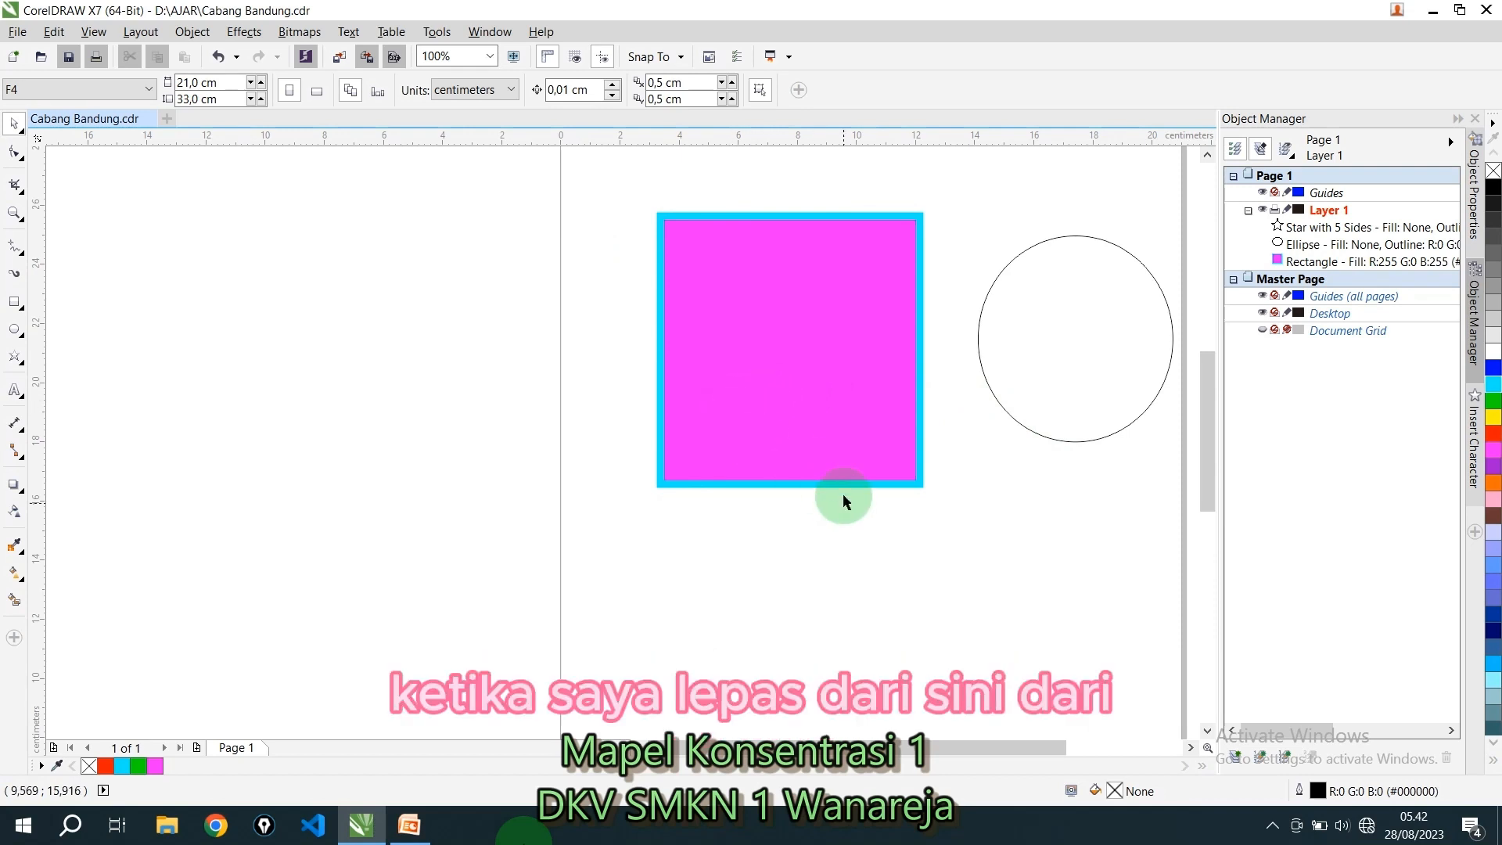
click(744, 413)
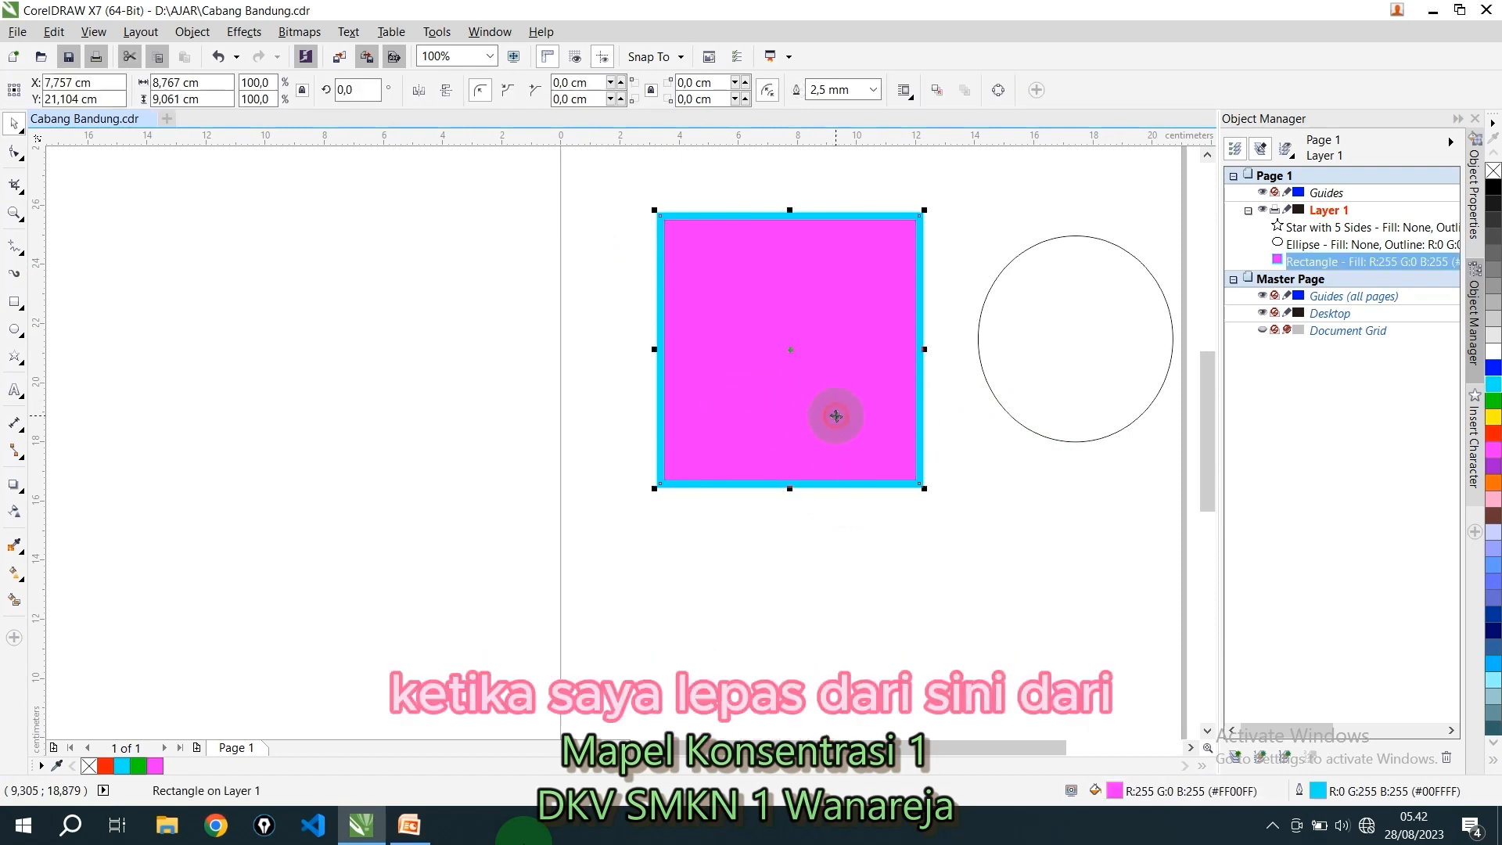
click(662, 601)
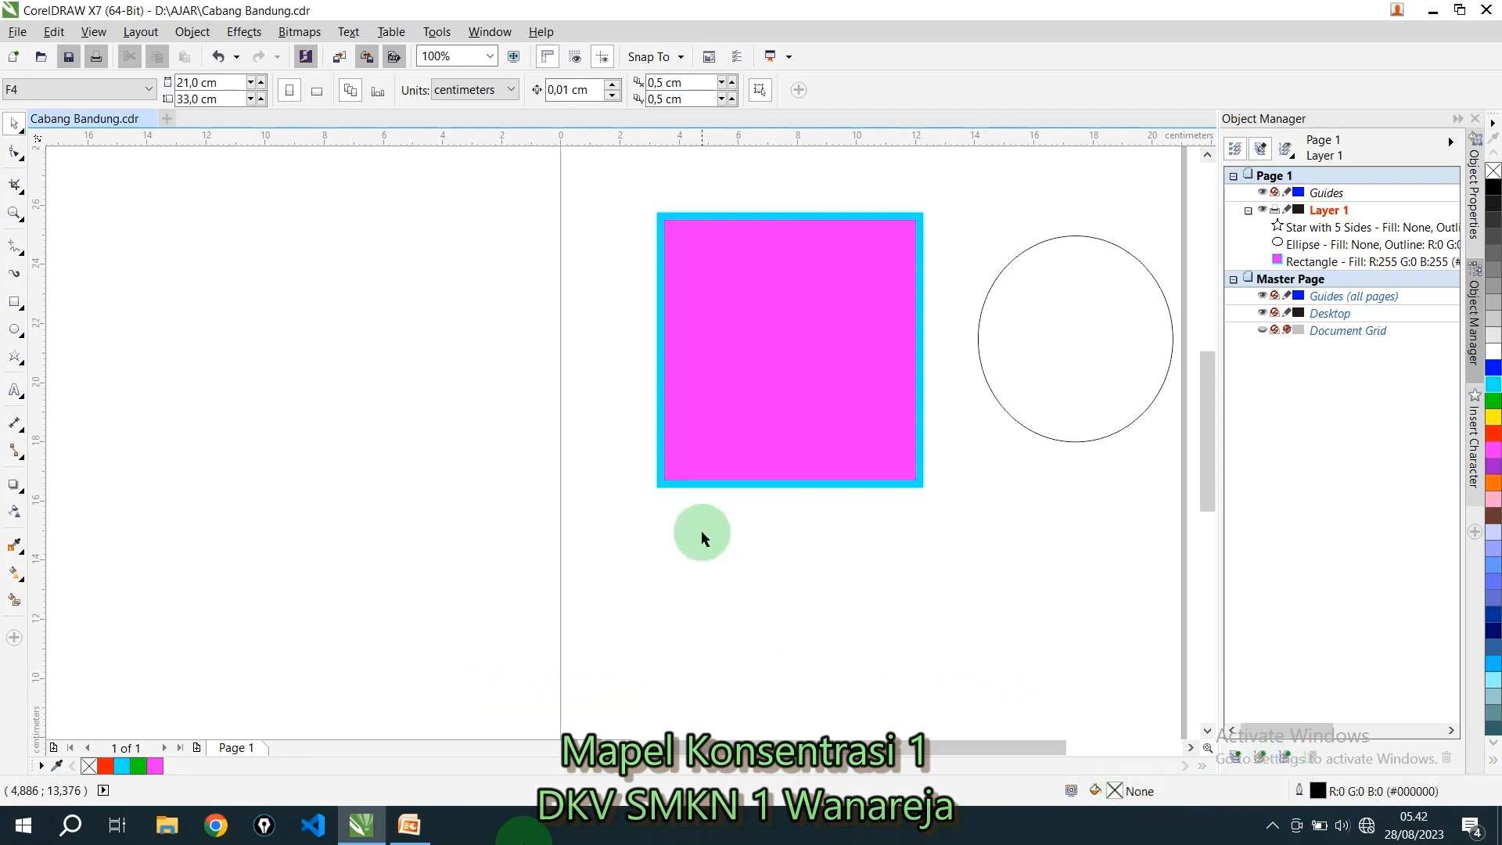
Reselect the magenta rectangle and widen the Object Manager docker so its full fill and outline description can be read
click(741, 391)
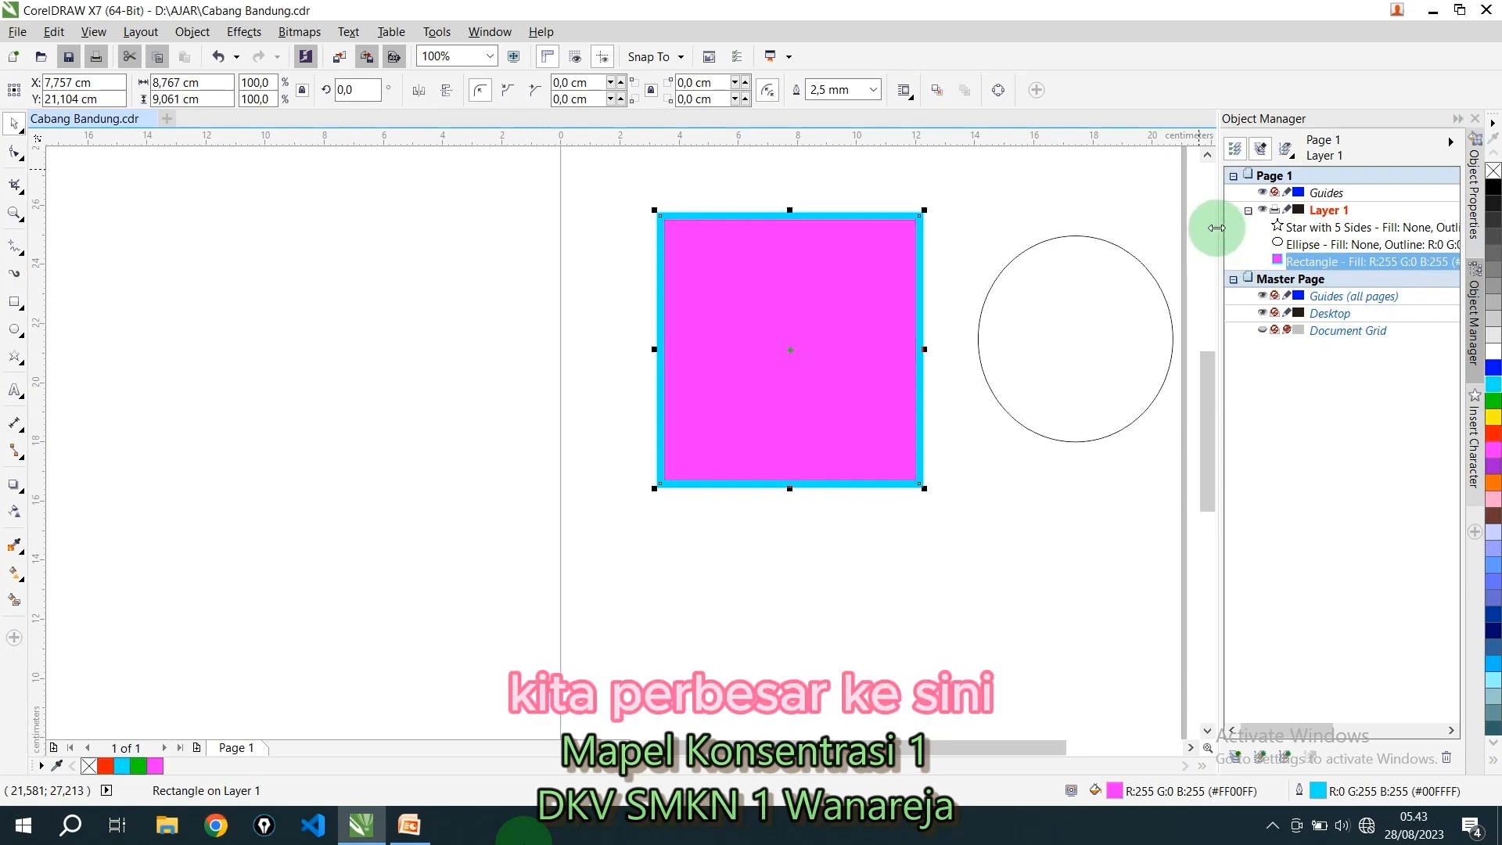
drag(1217, 231, 1060, 217)
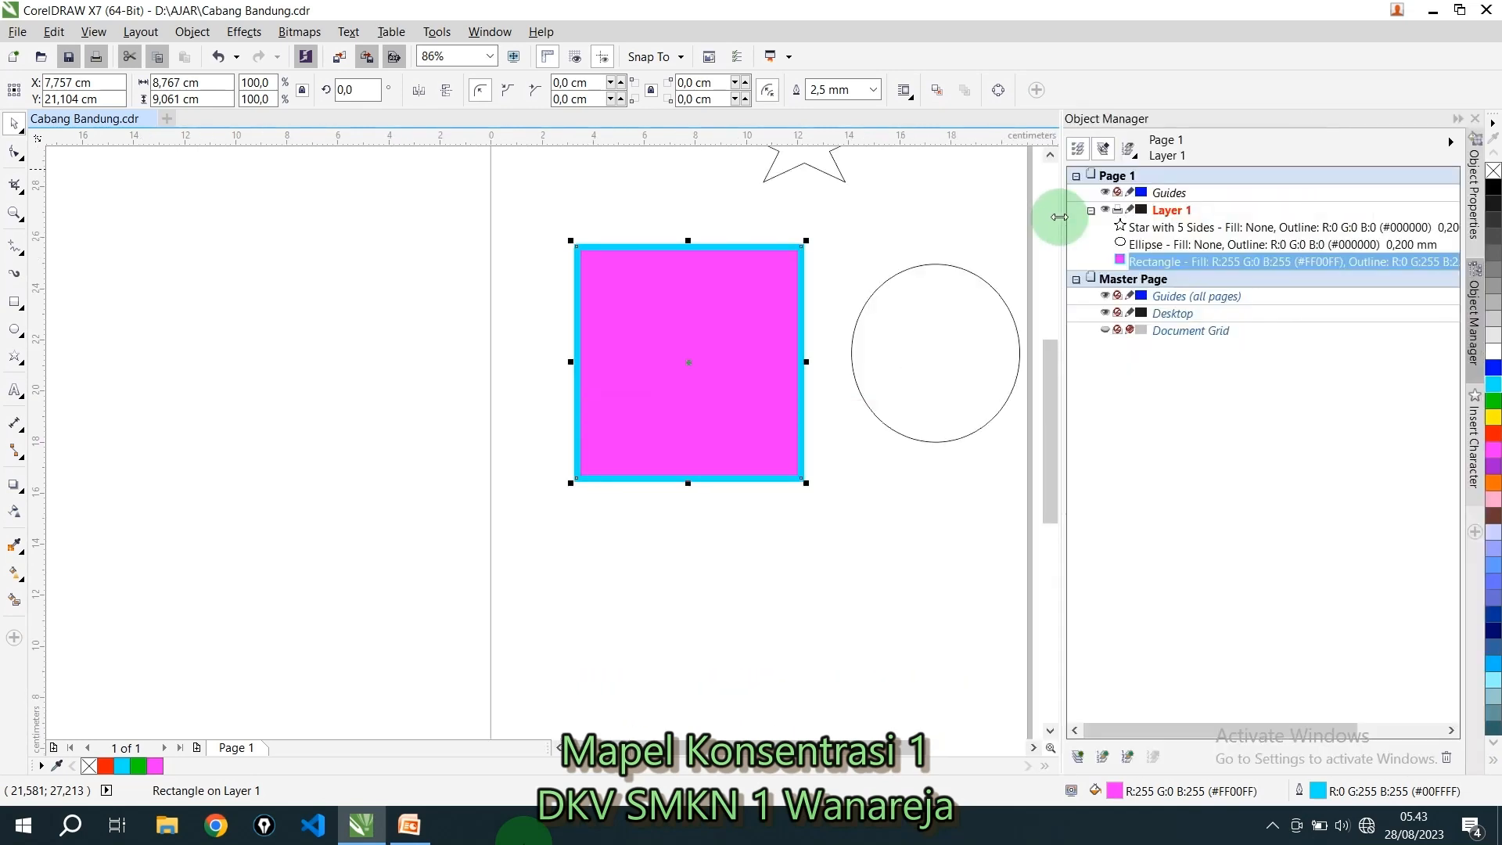
Examine the rectangle's fill colour, outline colour and outline width in the Object Manager, widening the docker for the full entry and narrowing it again
drag(985, 219, 987, 219)
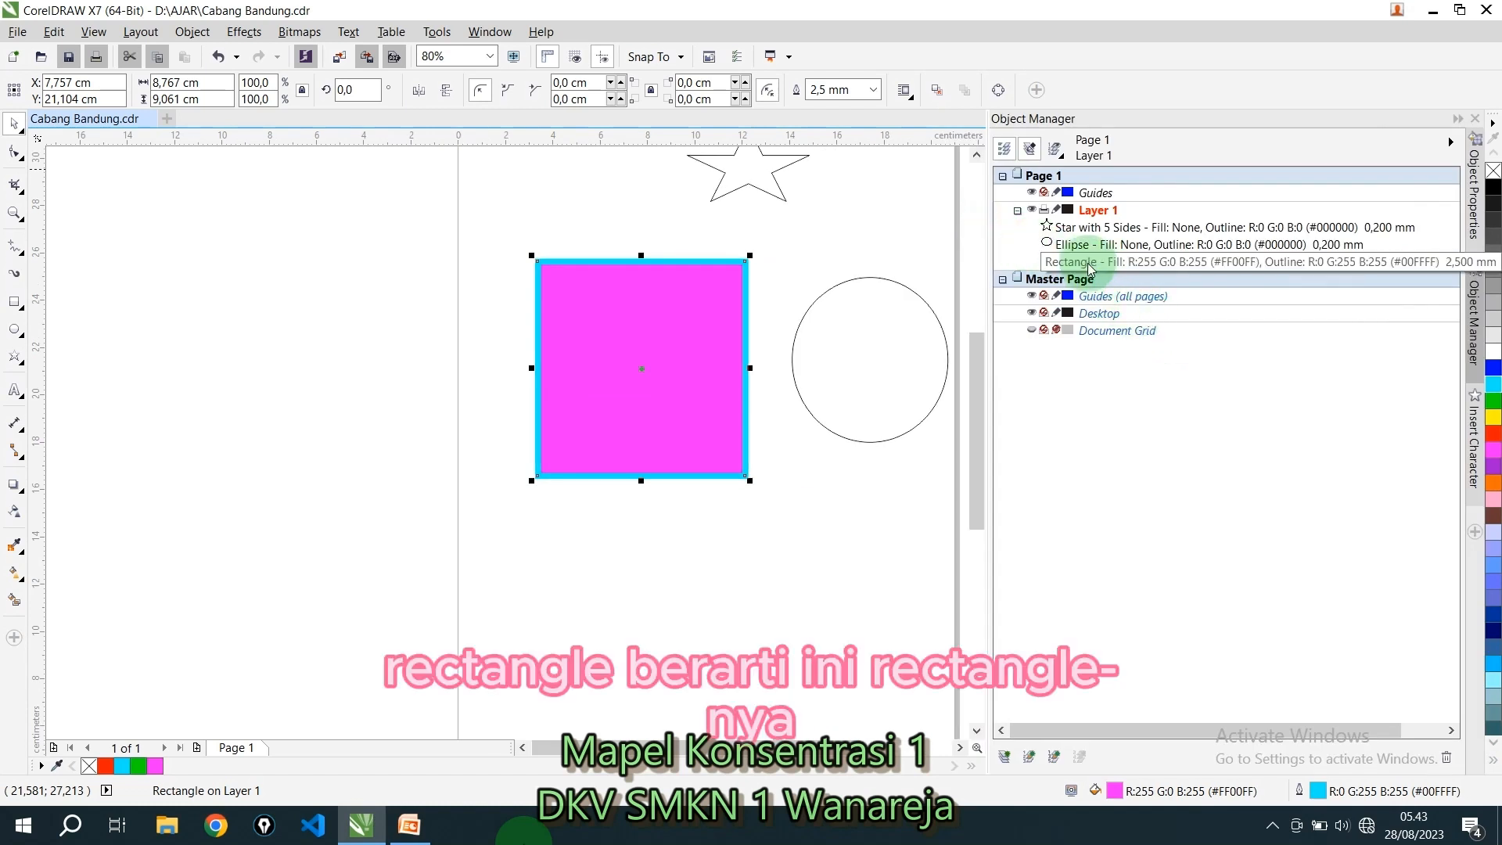
click(1092, 266)
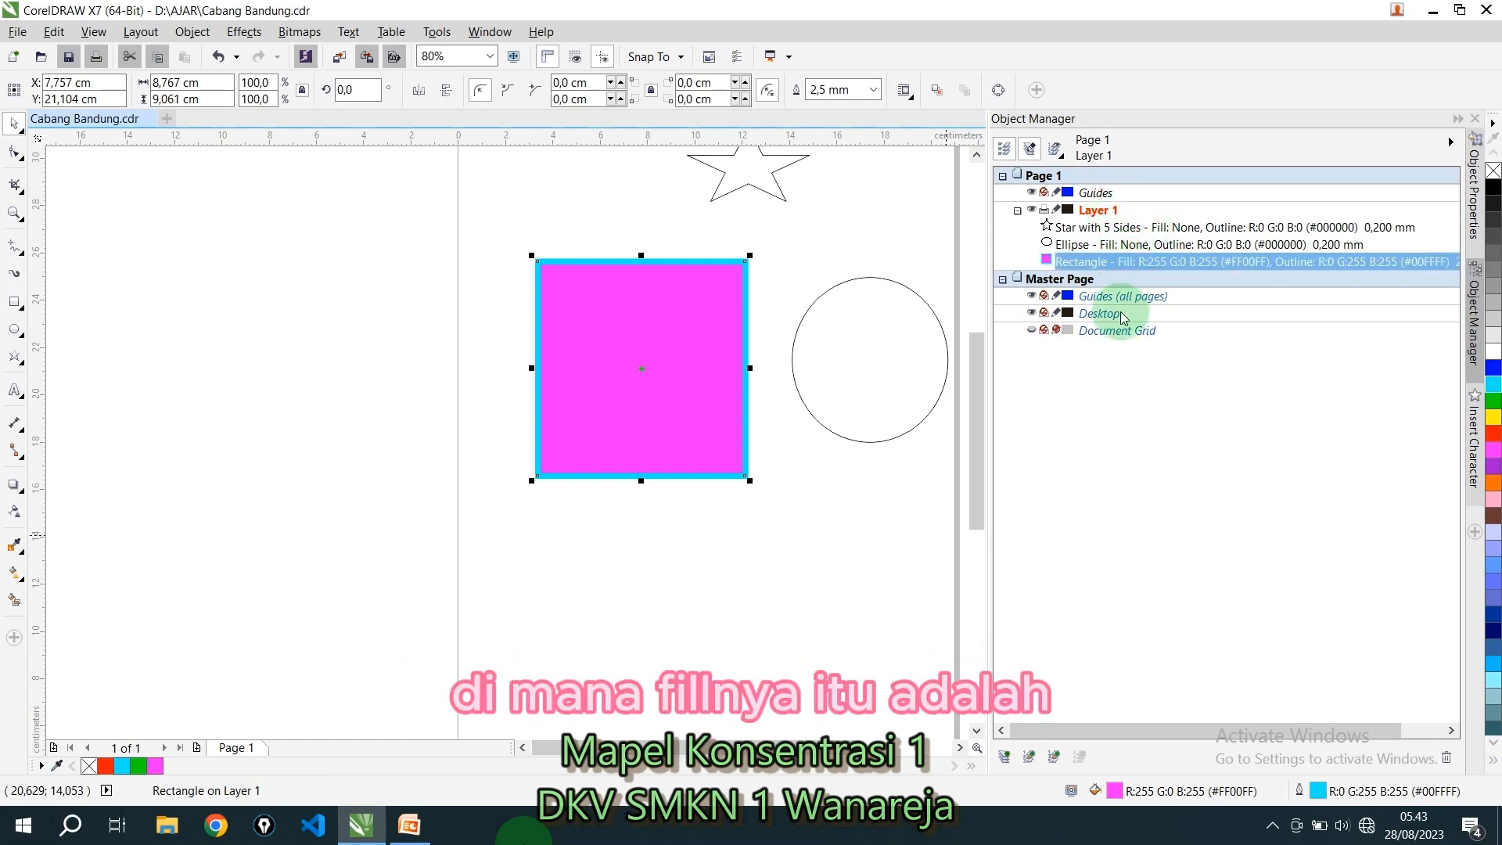
click(1166, 269)
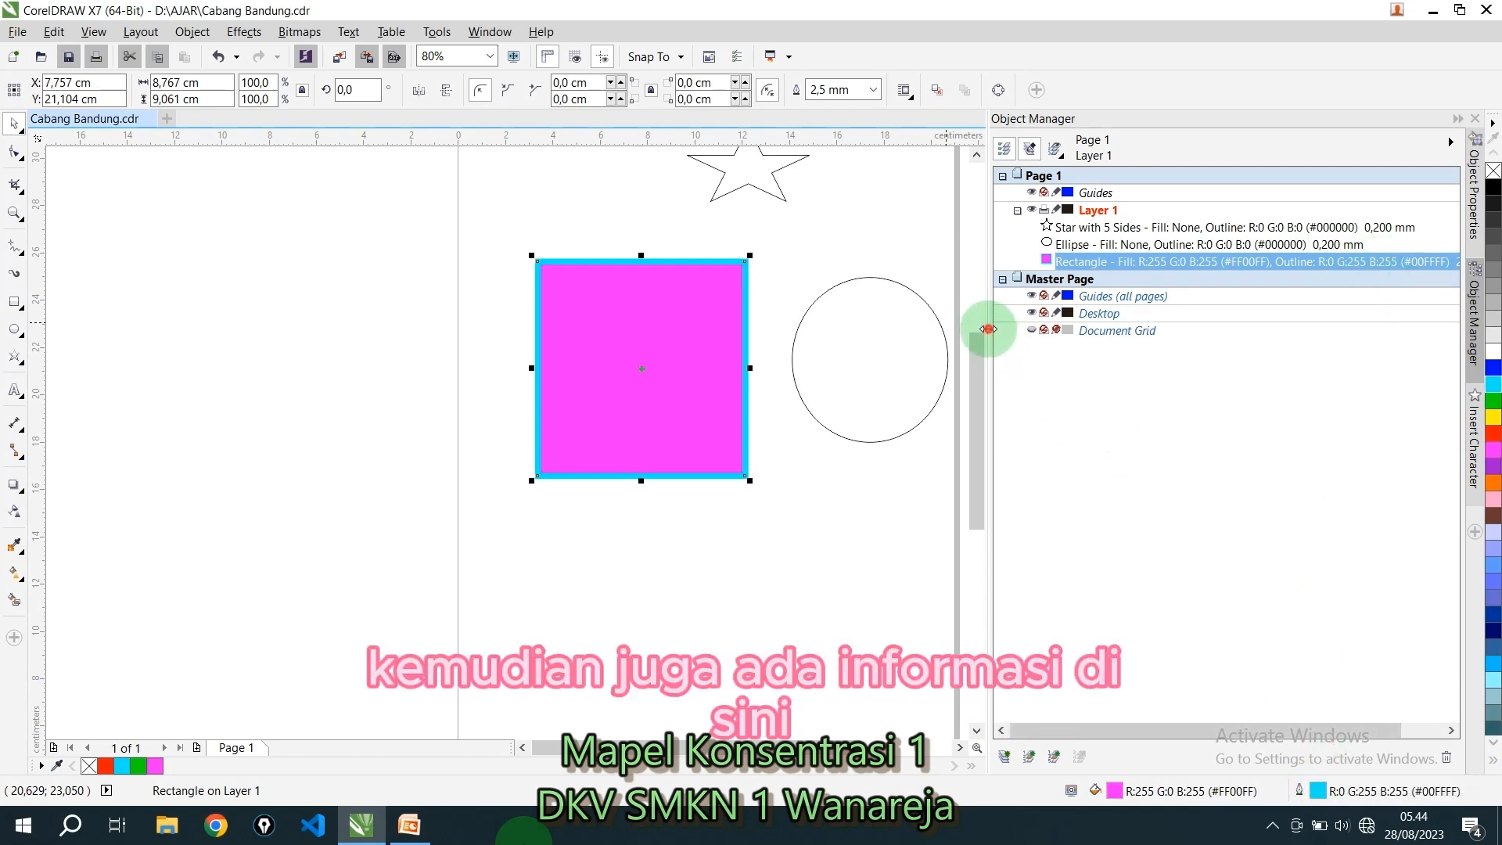
drag(986, 329, 814, 326)
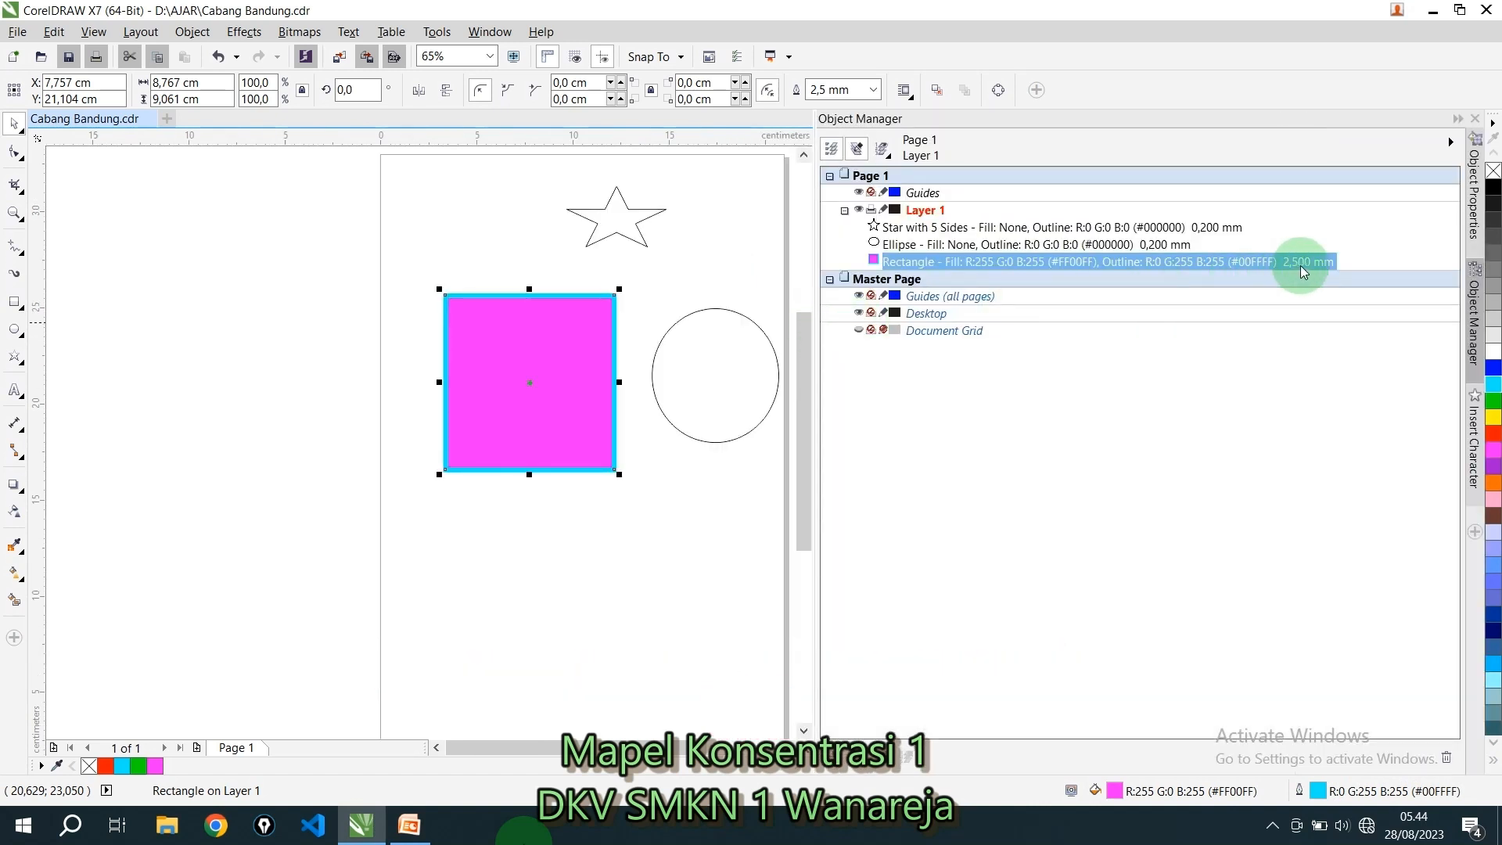
drag(820, 336, 1028, 344)
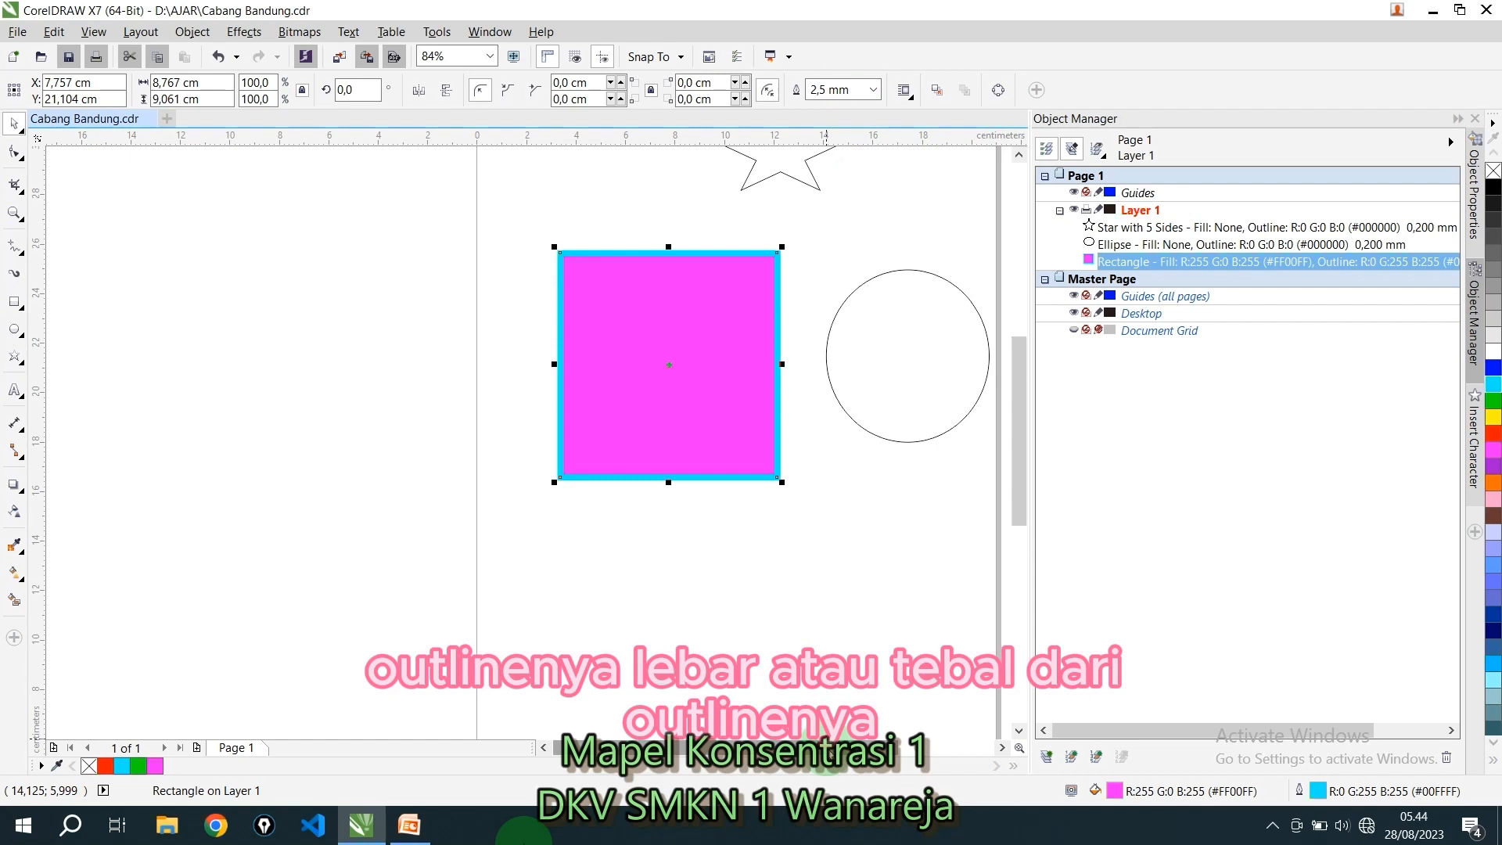
Widen the Object Manager docker to show the rectangle's full entry, set the magenta rectangle's outline width to 1.0 mm, and deselect it
drag(830, 749, 865, 748)
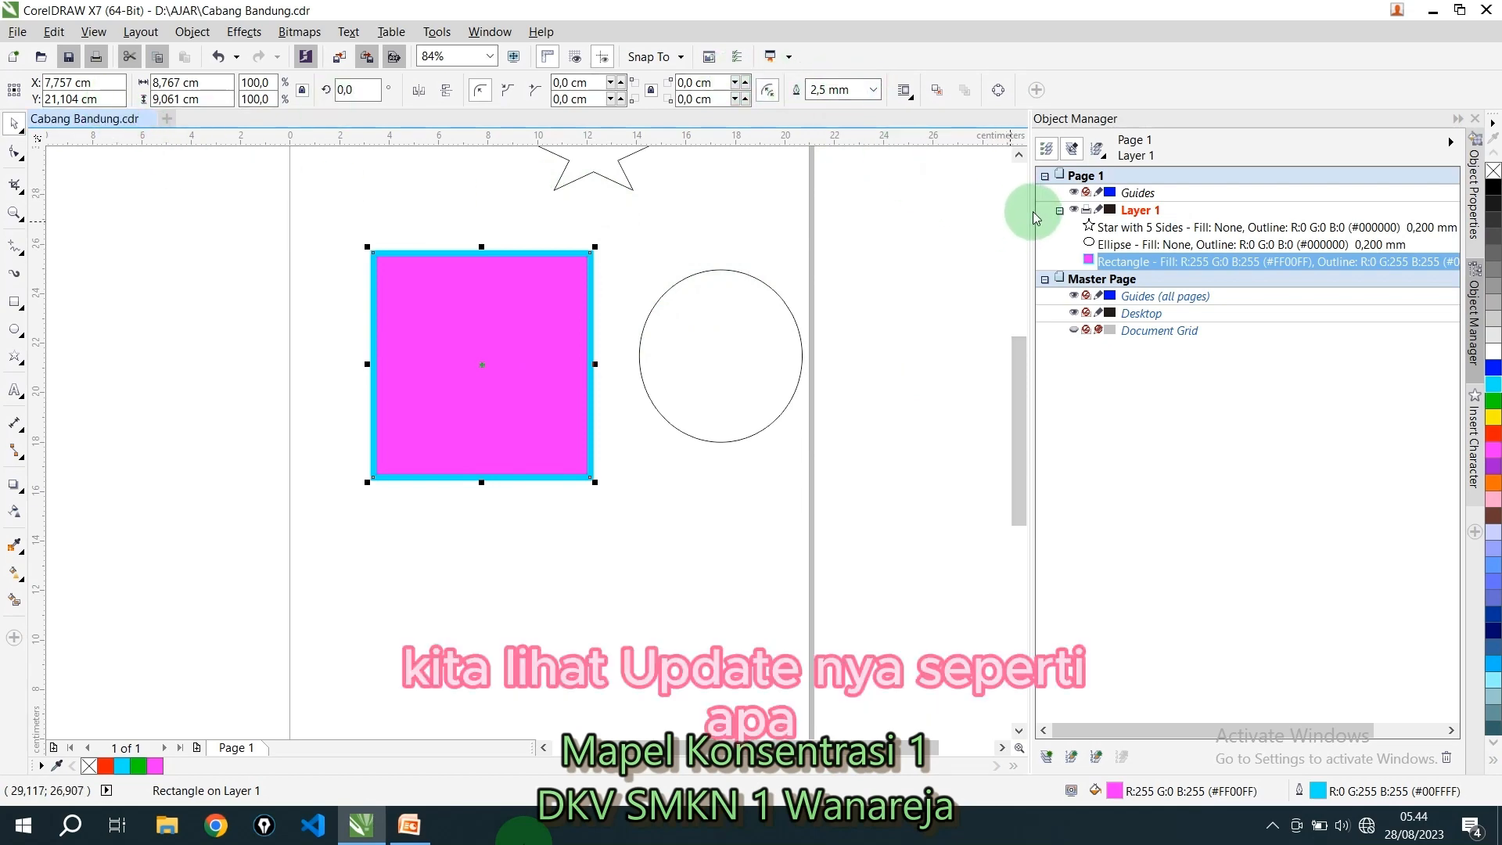
drag(1031, 210, 899, 211)
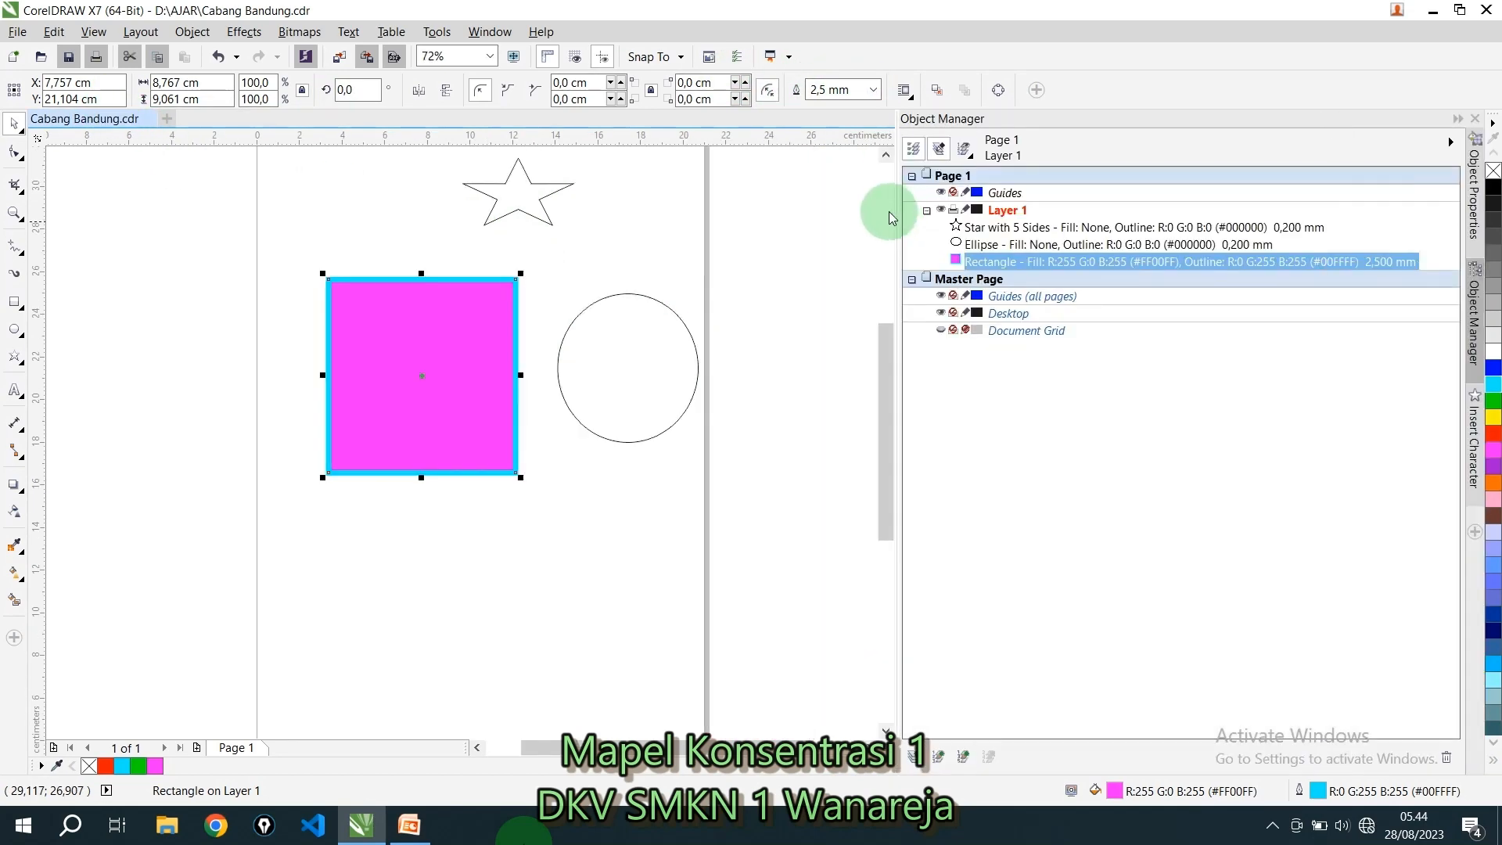
click(874, 89)
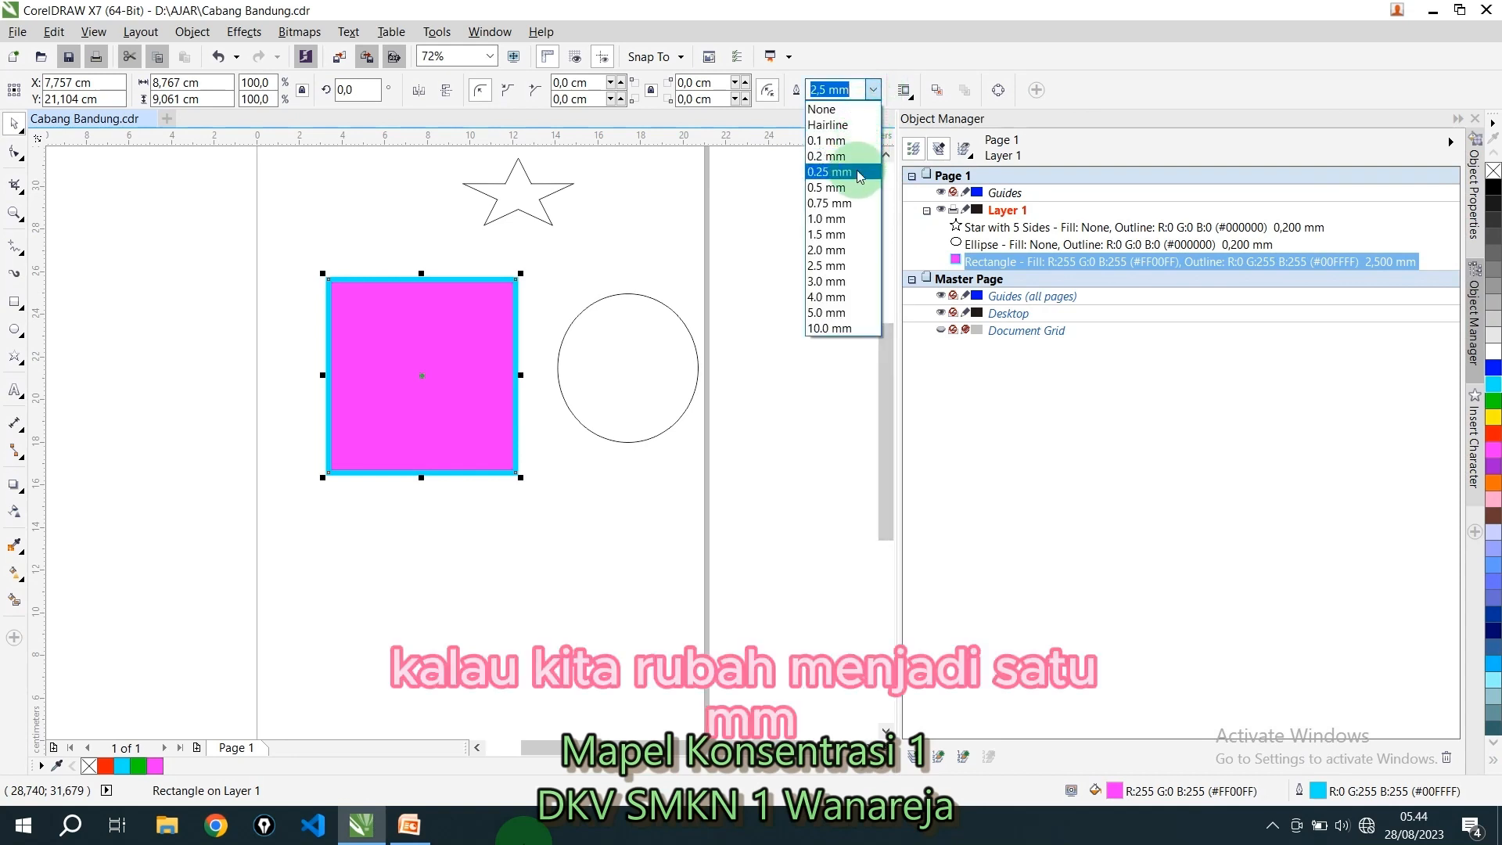
click(845, 219)
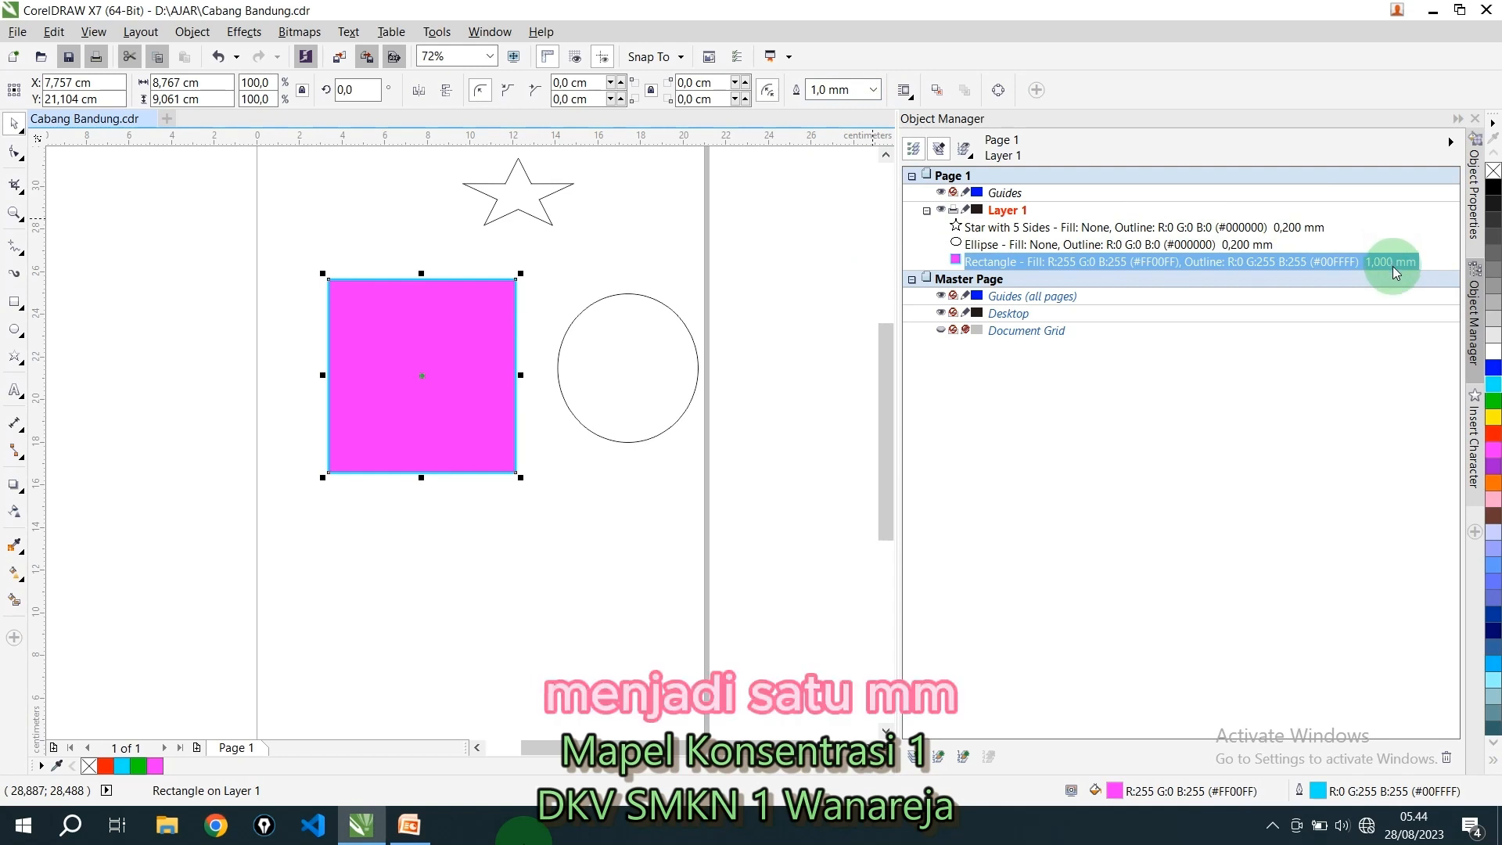
click(168, 313)
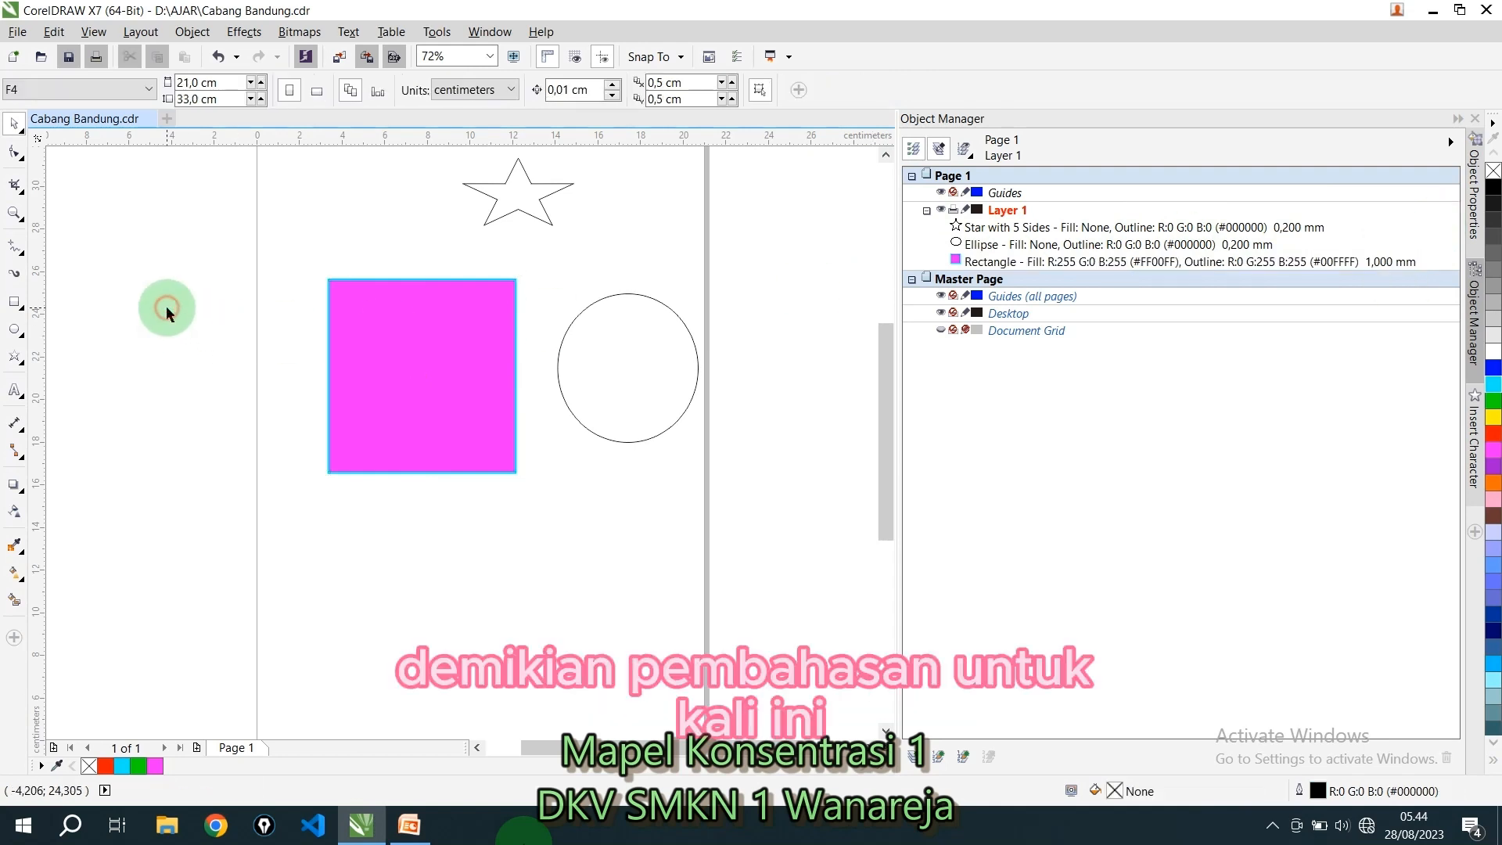